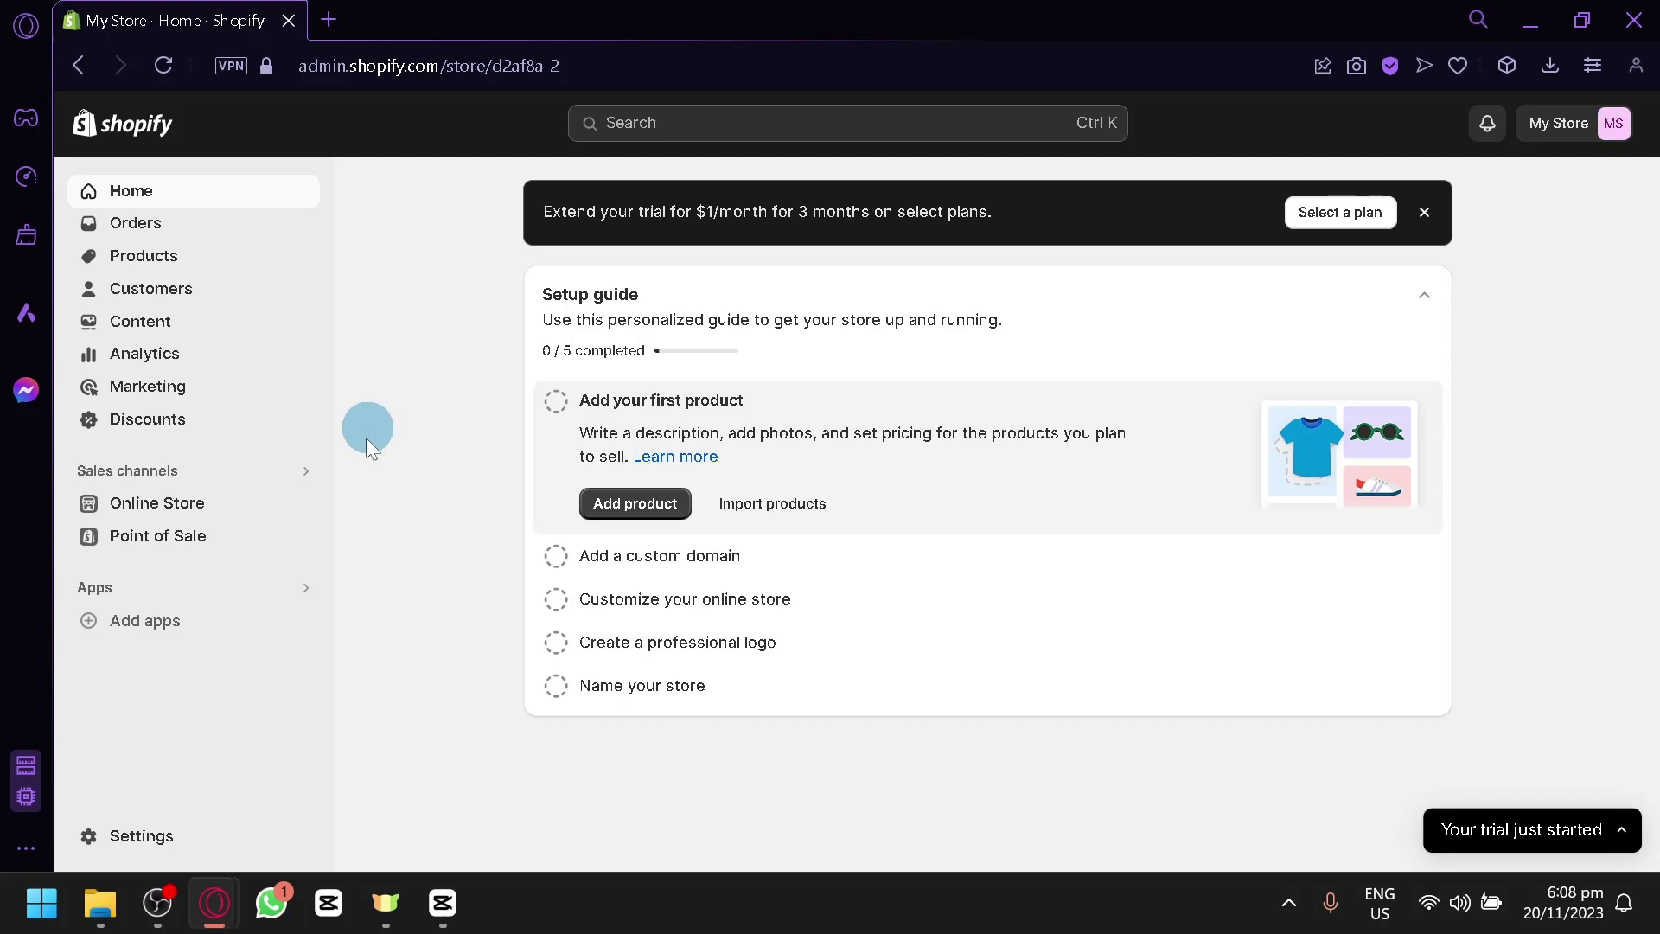
Step: Open the Online Store themes page and scroll through it
{"action": "left_click", "coordinate": [205, 507]}
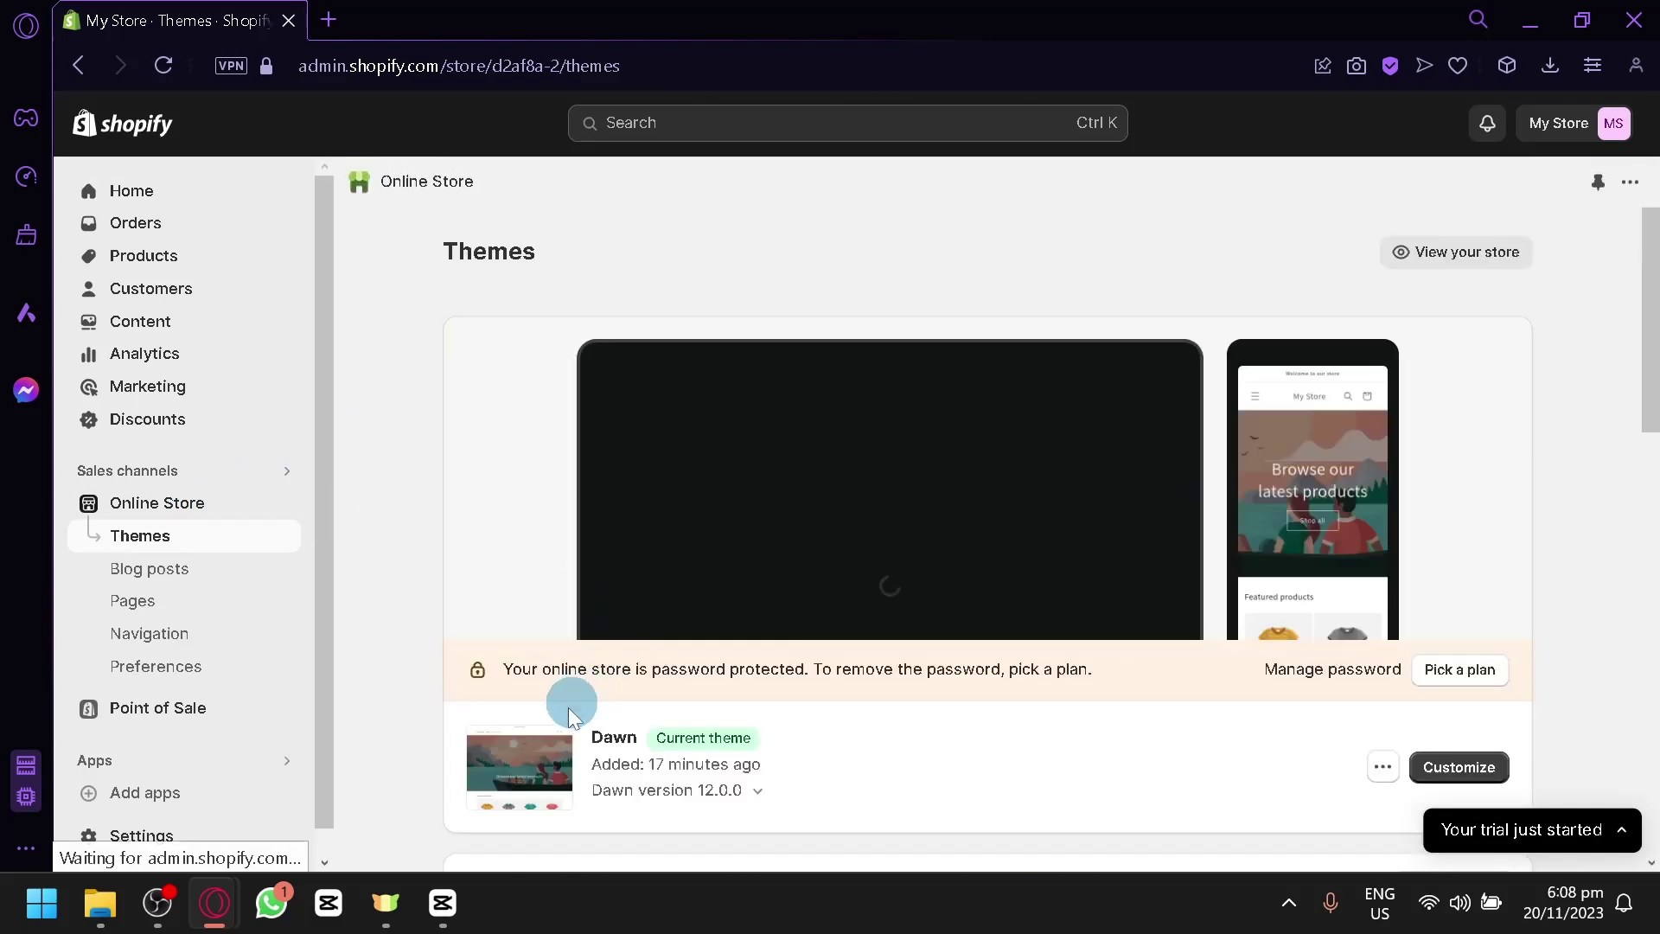
{"action": "scroll", "coordinate": [683, 647], "scroll_direction": "down", "scroll_amount": 10}
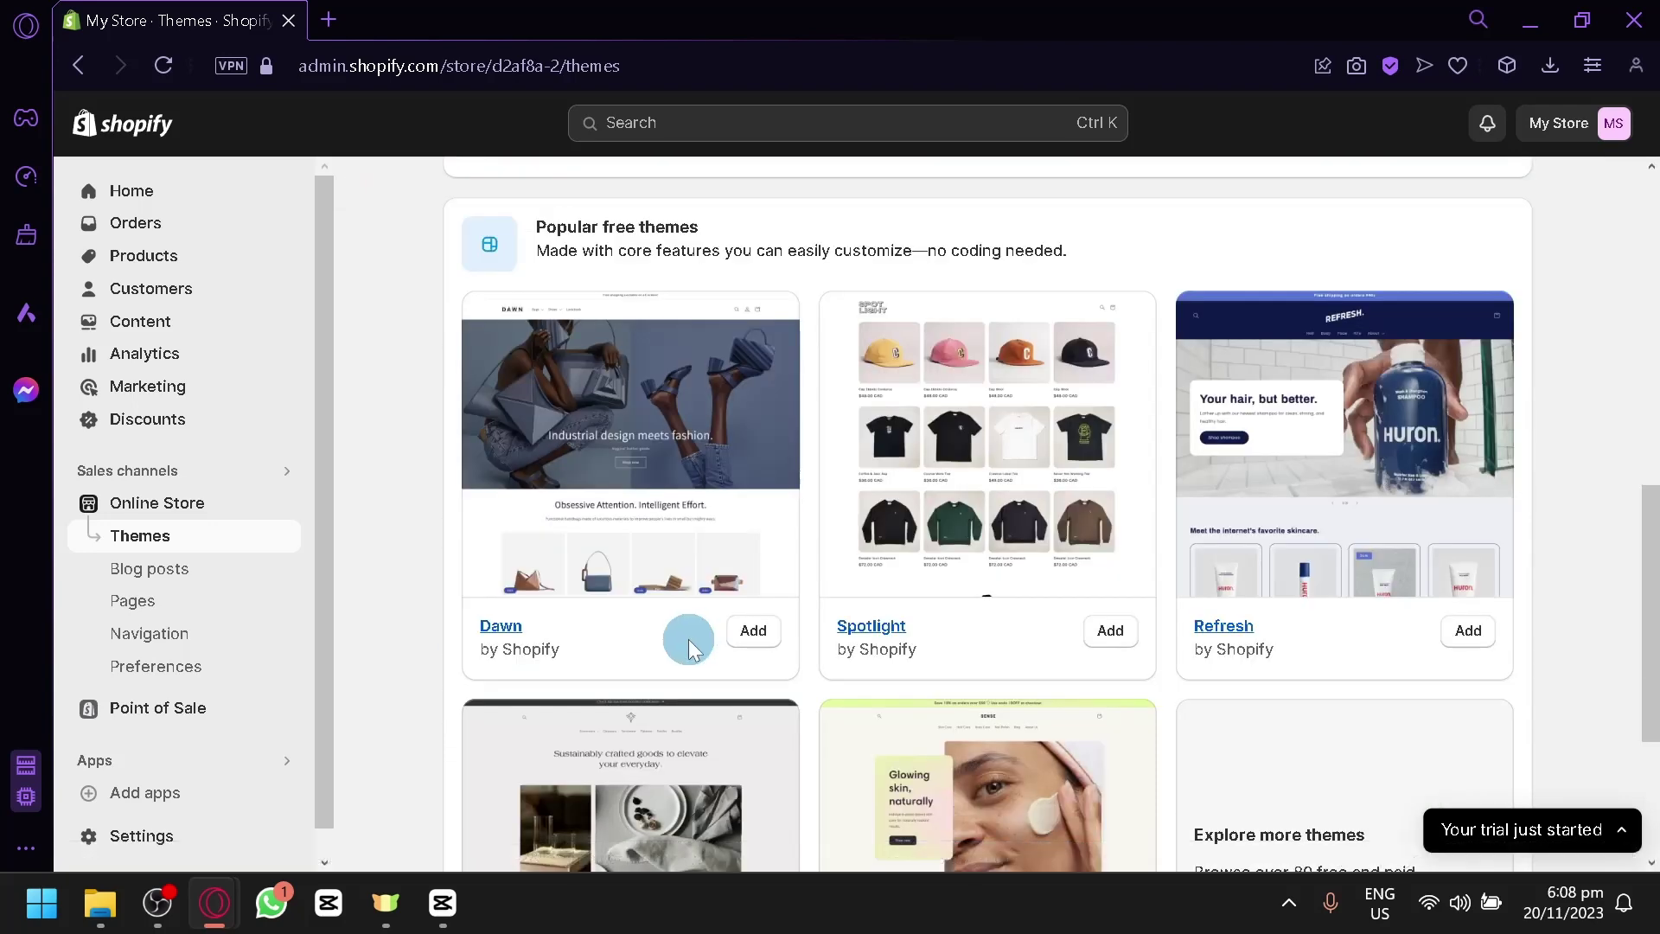
{"action": "scroll", "coordinate": [692, 649], "scroll_direction": "down", "scroll_amount": 3}
{"action": "scroll", "coordinate": [688, 640], "scroll_direction": "up", "scroll_amount": 13}
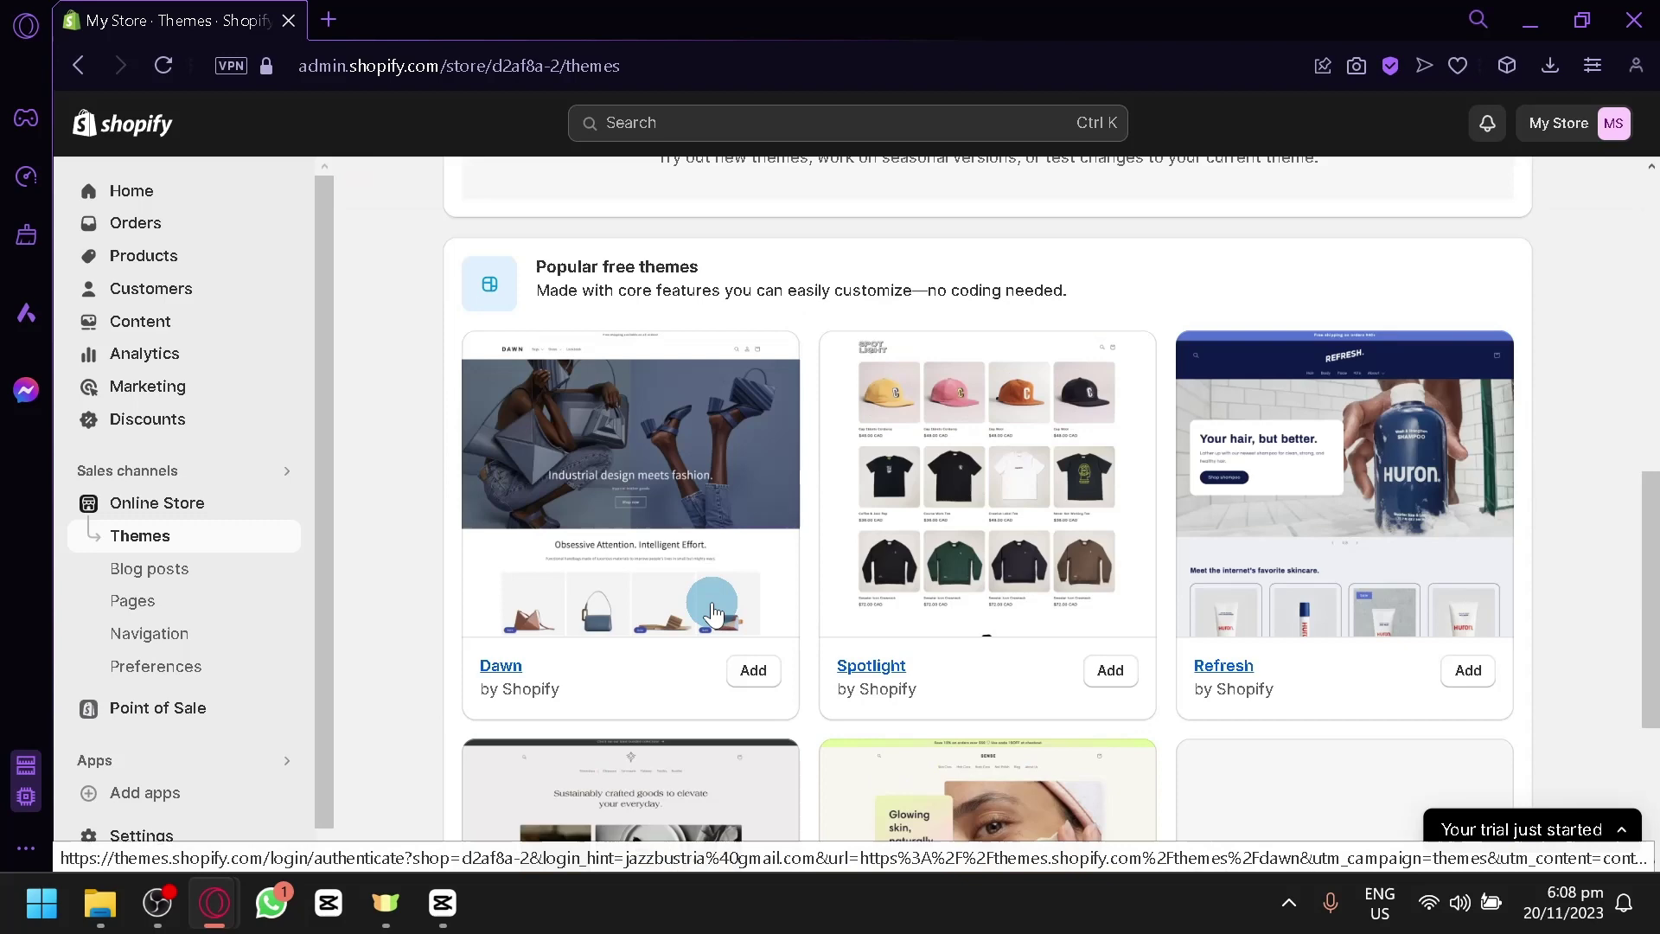
{"action": "scroll", "coordinate": [1067, 542], "scroll_direction": "down", "scroll_amount": 2}
{"action": "scroll", "coordinate": [1206, 599], "scroll_direction": "up", "scroll_amount": 3}
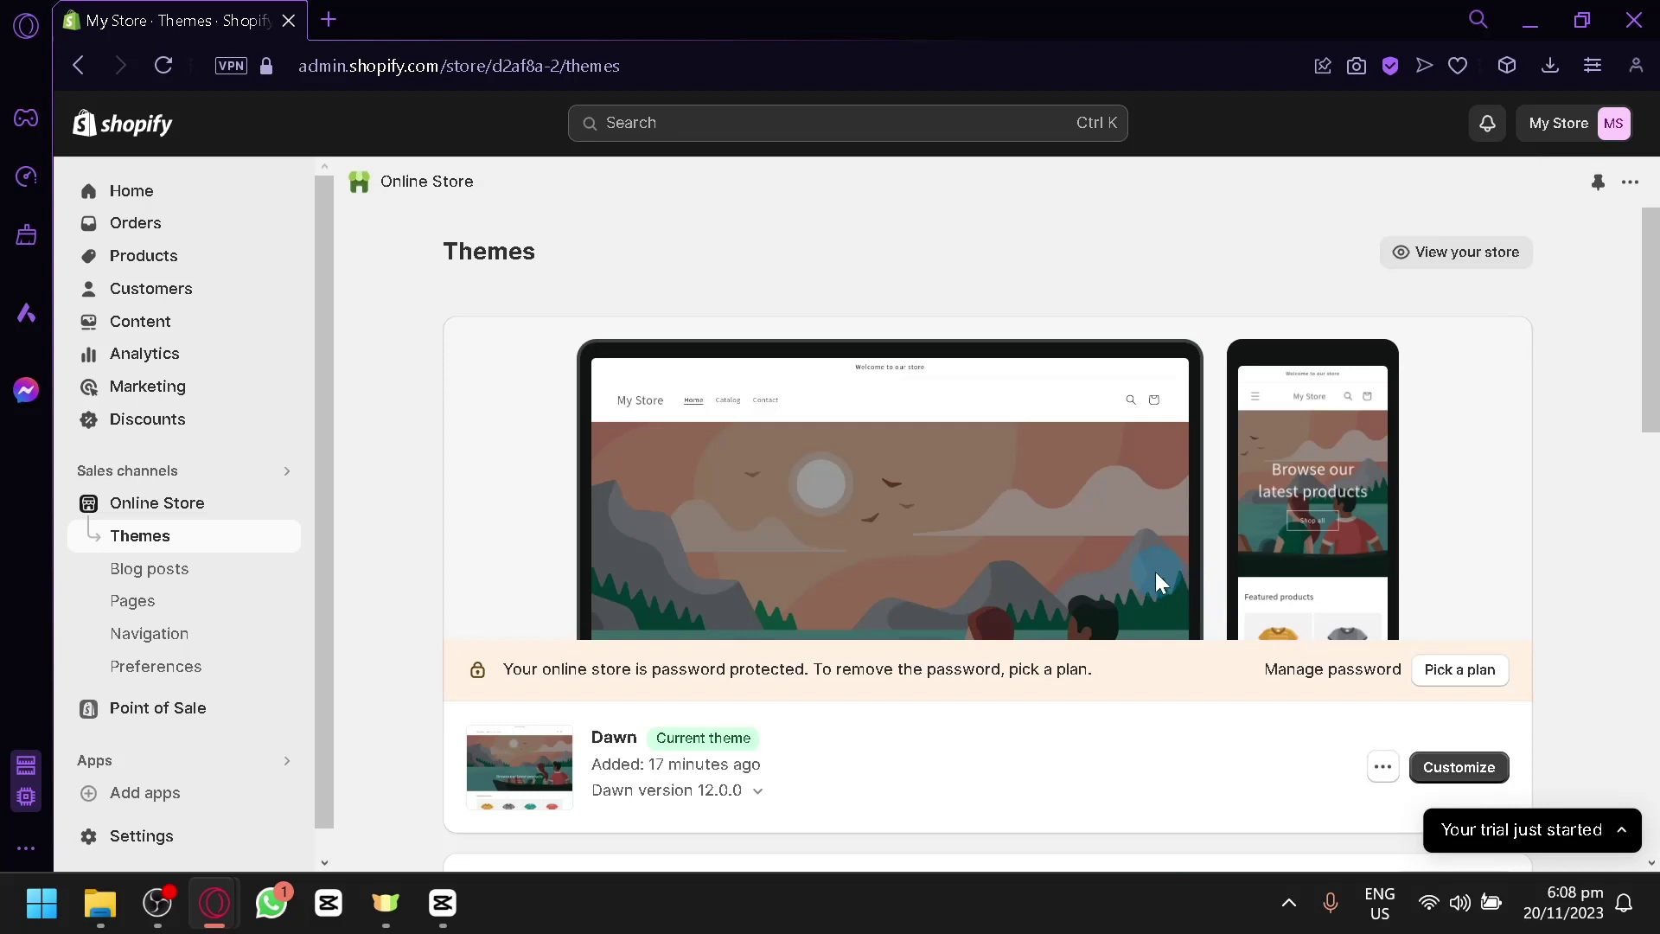
{"action": "scroll", "coordinate": [1150, 575], "scroll_direction": "down", "scroll_amount": 10}
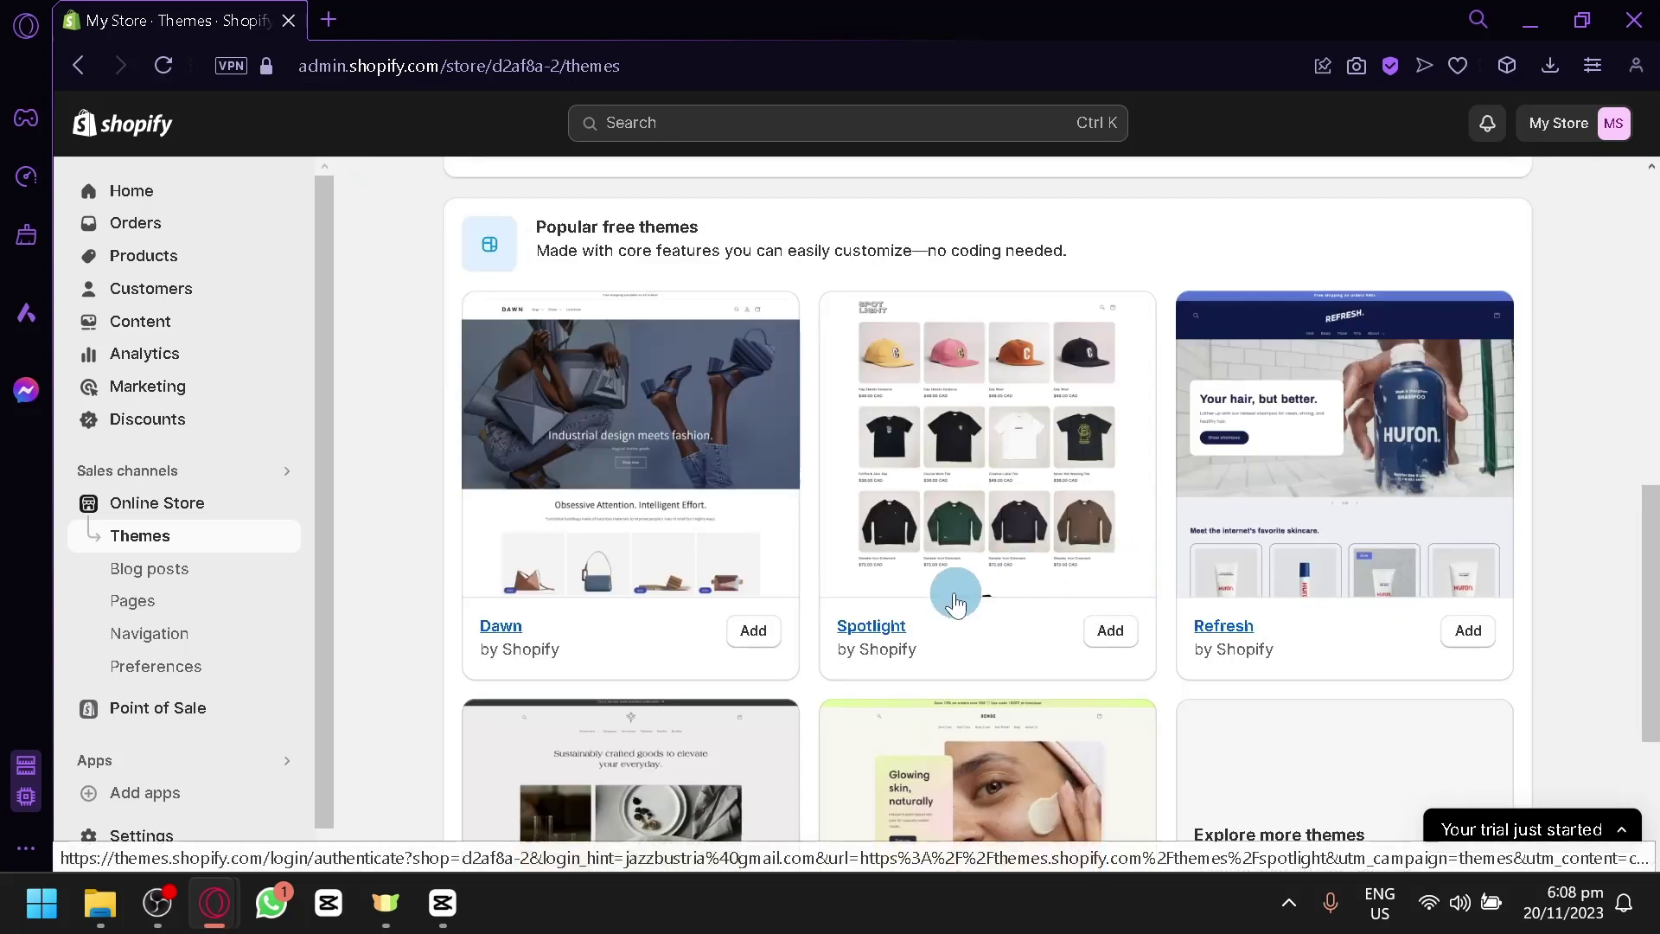
{"action": "scroll", "coordinate": [955, 601], "scroll_direction": "up", "scroll_amount": 10}
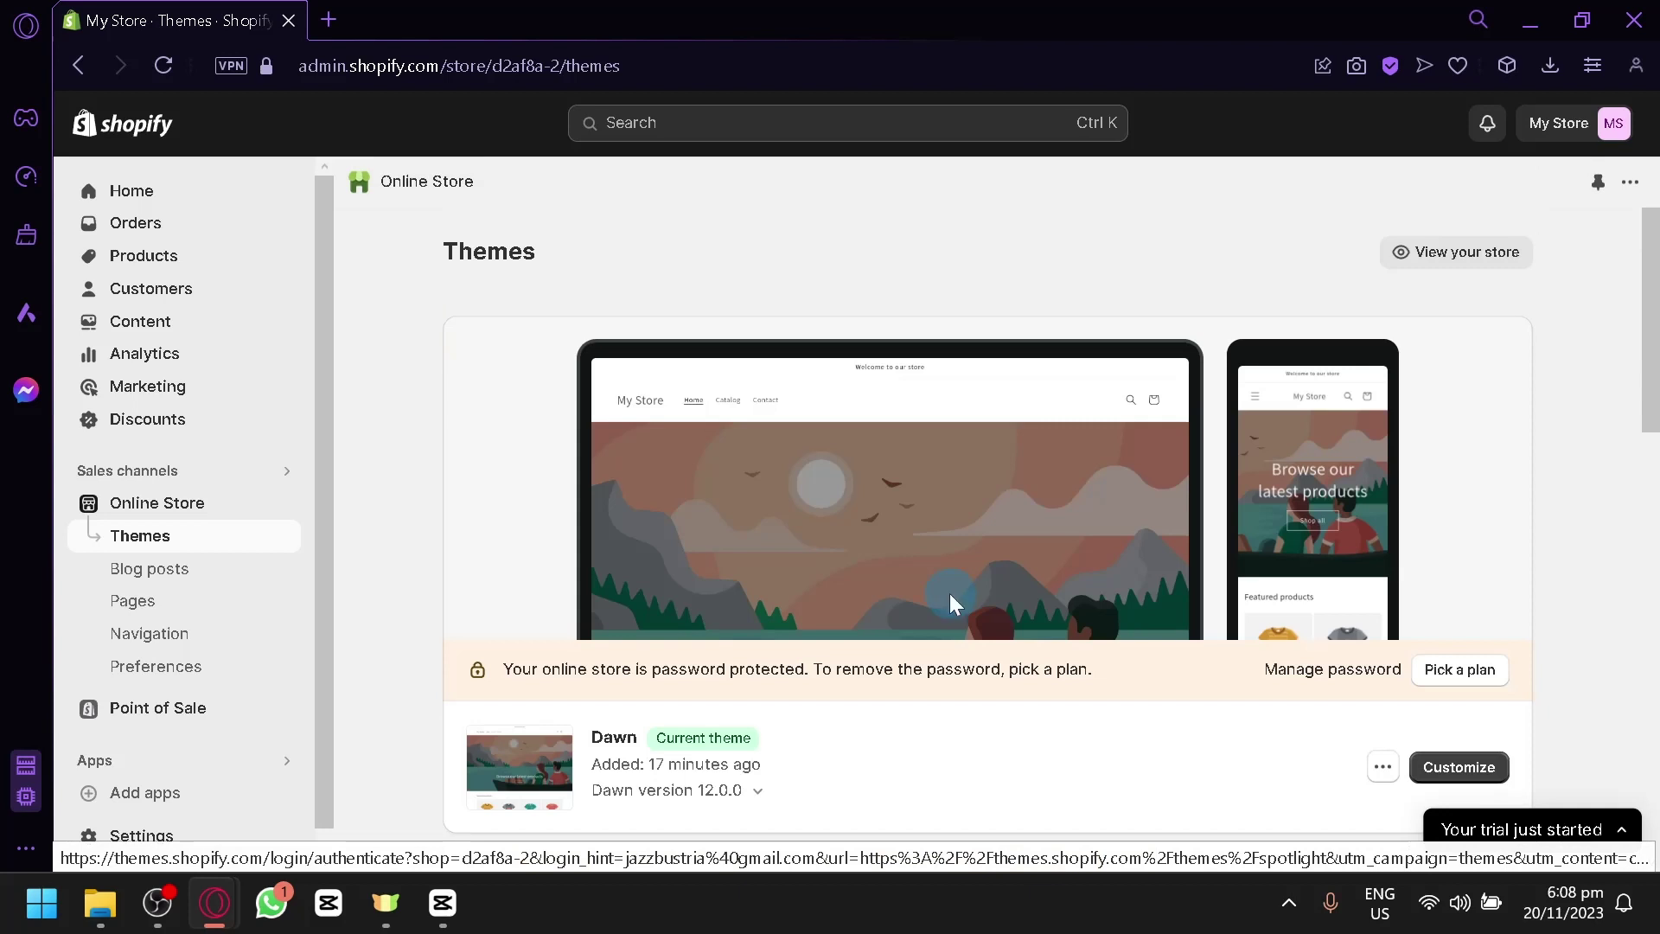
Step: Go back to admin home, reopen Themes at normal zoom, and scroll to the Dawn 12.0.0 card
{"action": "left_click", "coordinate": [126, 190]}
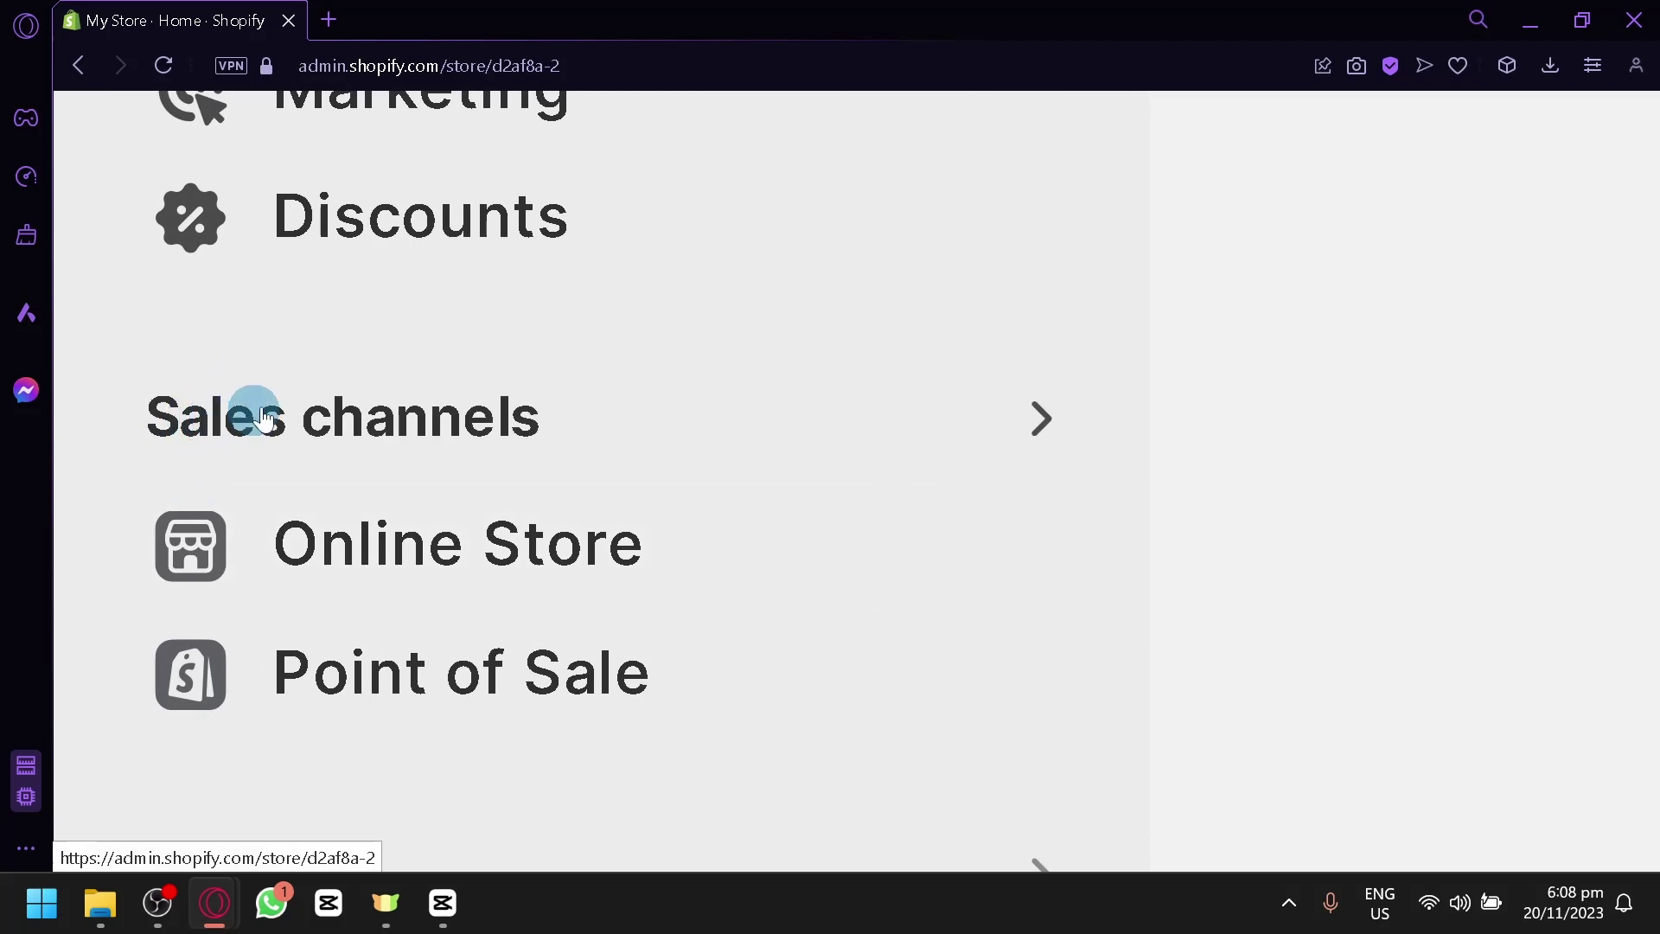
{"action": "left_click", "coordinate": [322, 570]}
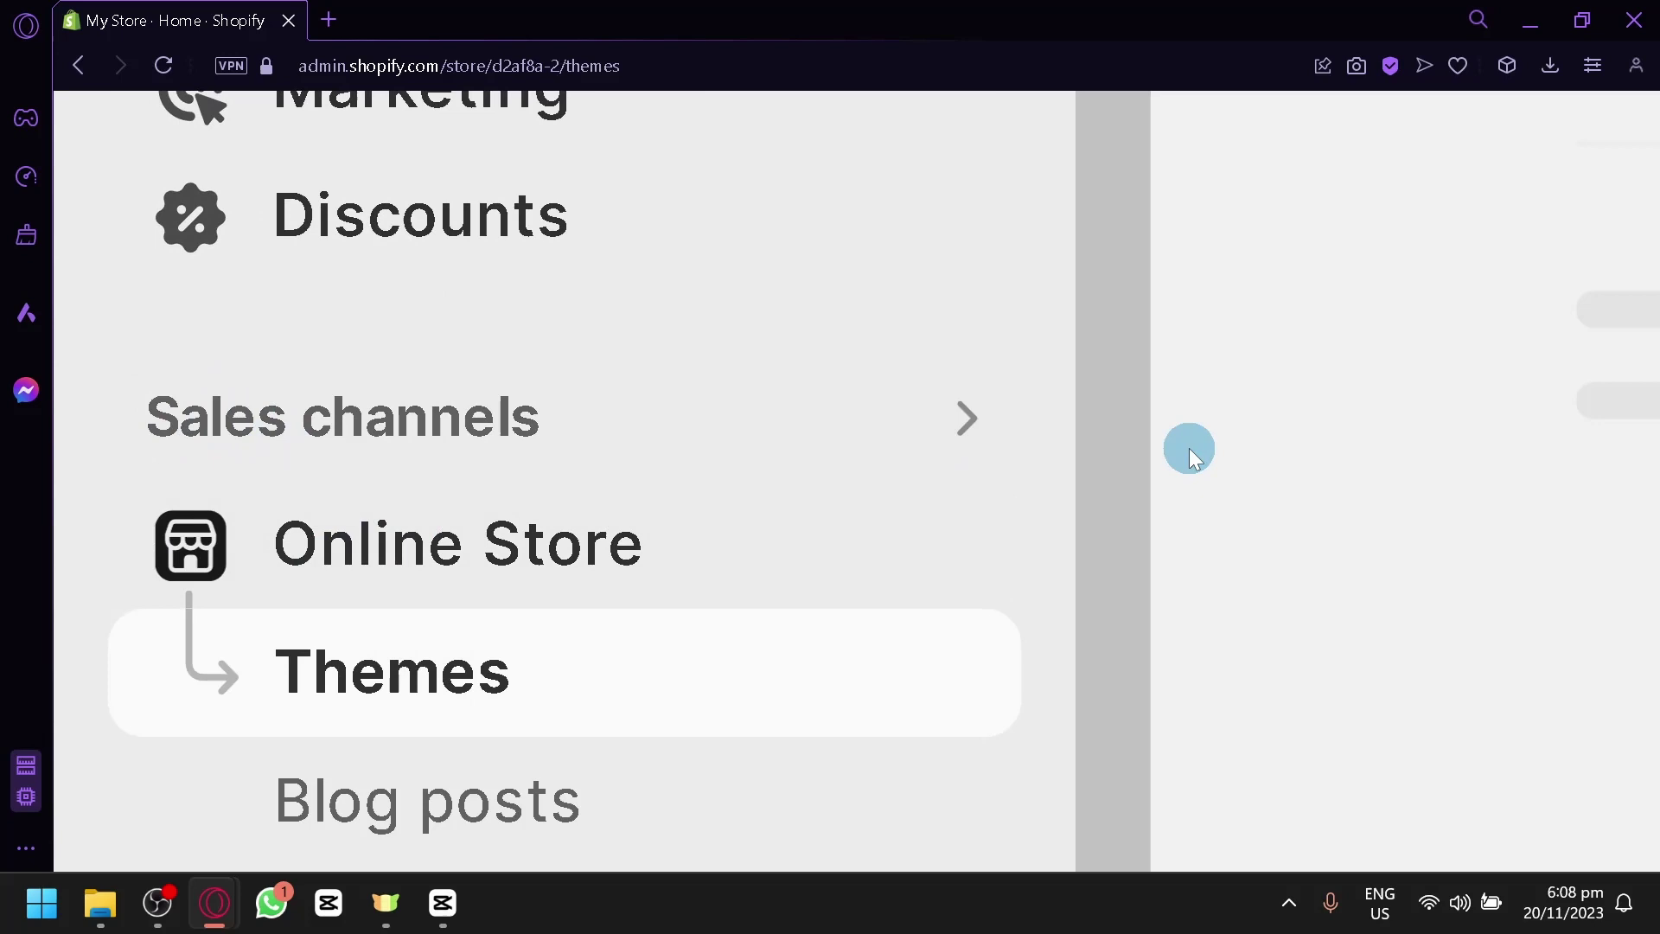
{"action": "scroll", "coordinate": [375, 634], "scroll_direction": "down", "scroll_amount": 1}
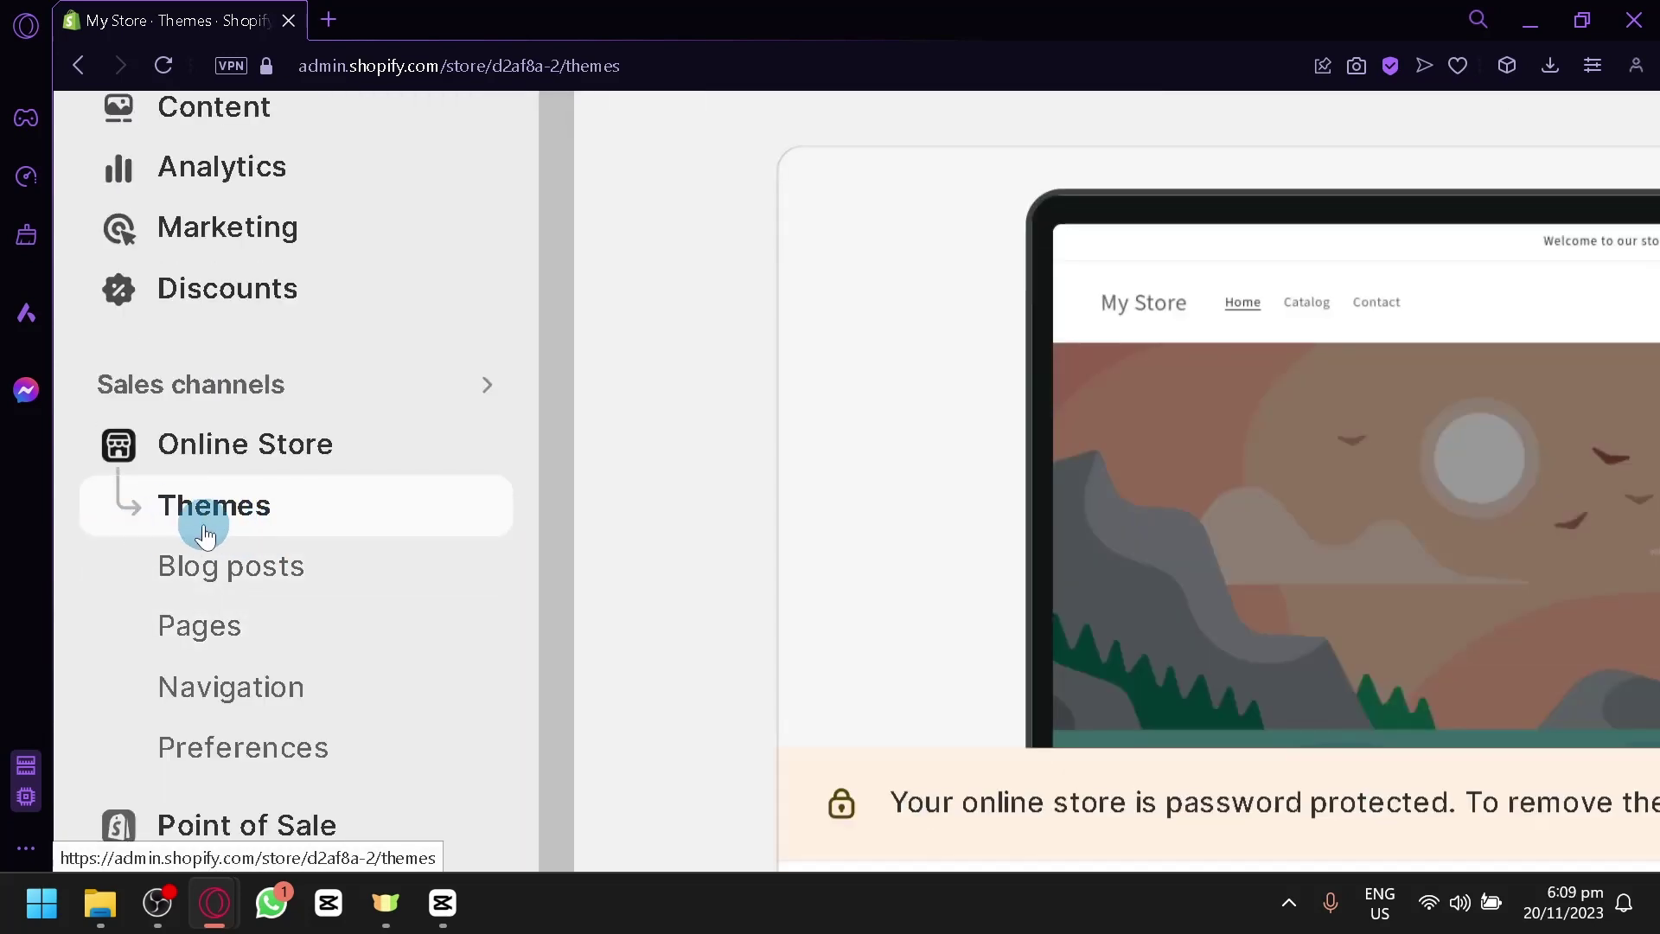
{"action": "key", "text": "ctrl+0"}
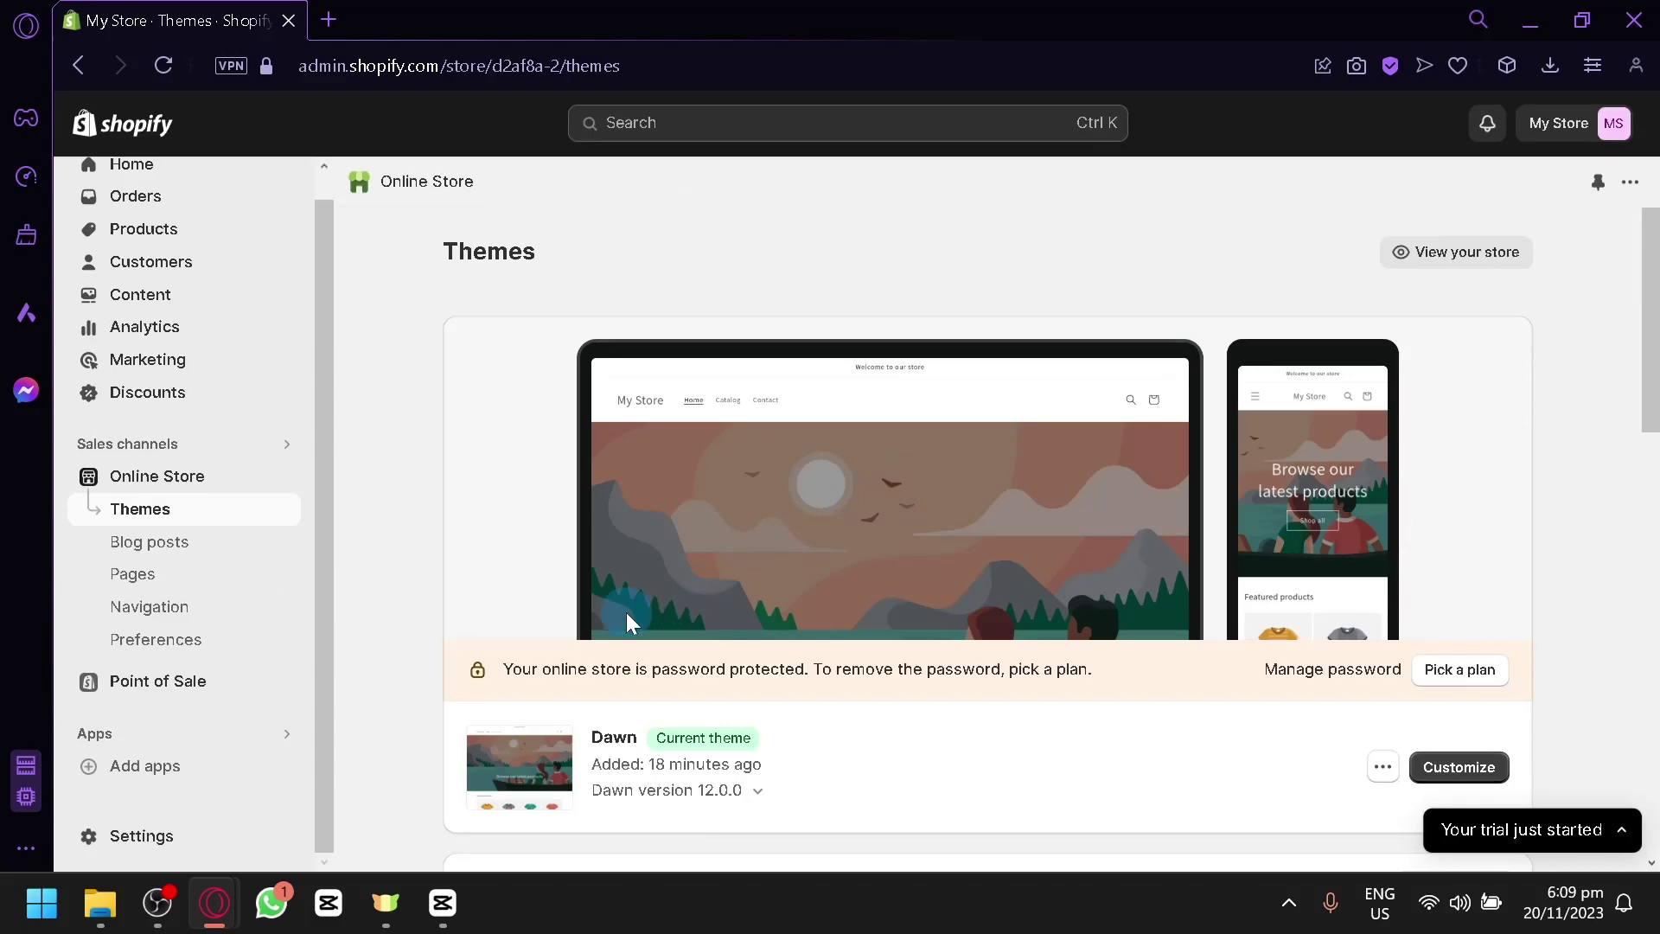
{"action": "scroll", "coordinate": [626, 612], "scroll_direction": "down", "scroll_amount": 4}
{"action": "scroll", "coordinate": [606, 626], "scroll_direction": "up", "scroll_amount": 4}
{"action": "scroll", "coordinate": [571, 319], "scroll_direction": "down", "scroll_amount": 4}
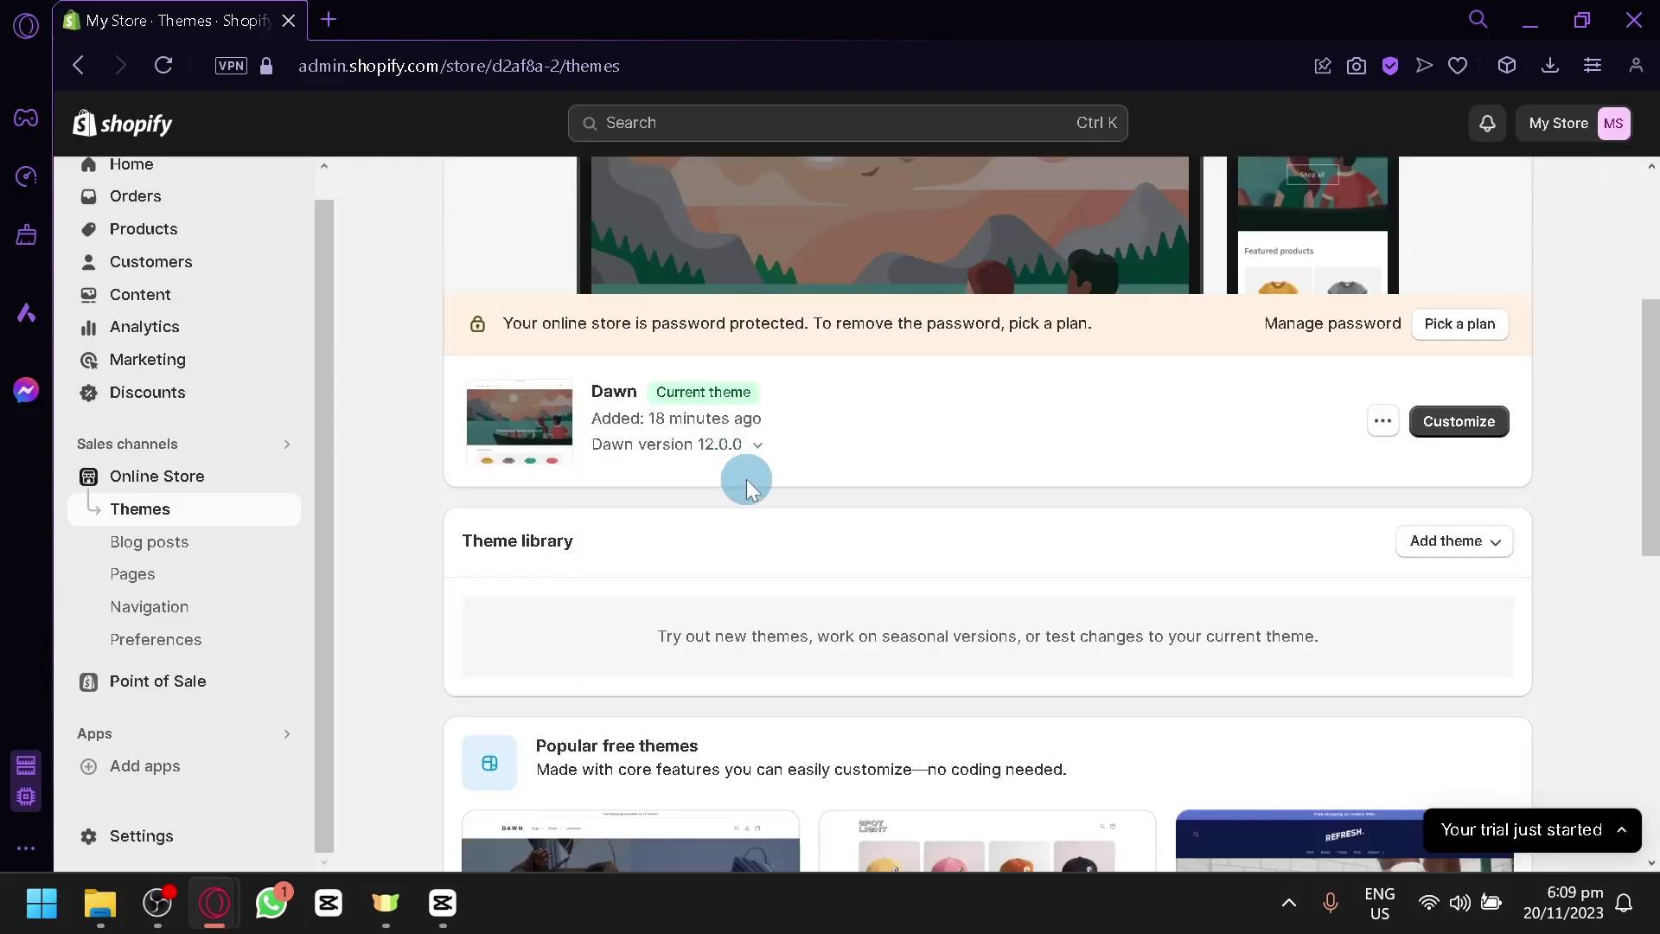
{"action": "scroll", "coordinate": [1035, 474], "scroll_direction": "up", "scroll_amount": 4}
{"action": "scroll", "coordinate": [1254, 554], "scroll_direction": "down", "scroll_amount": 2}
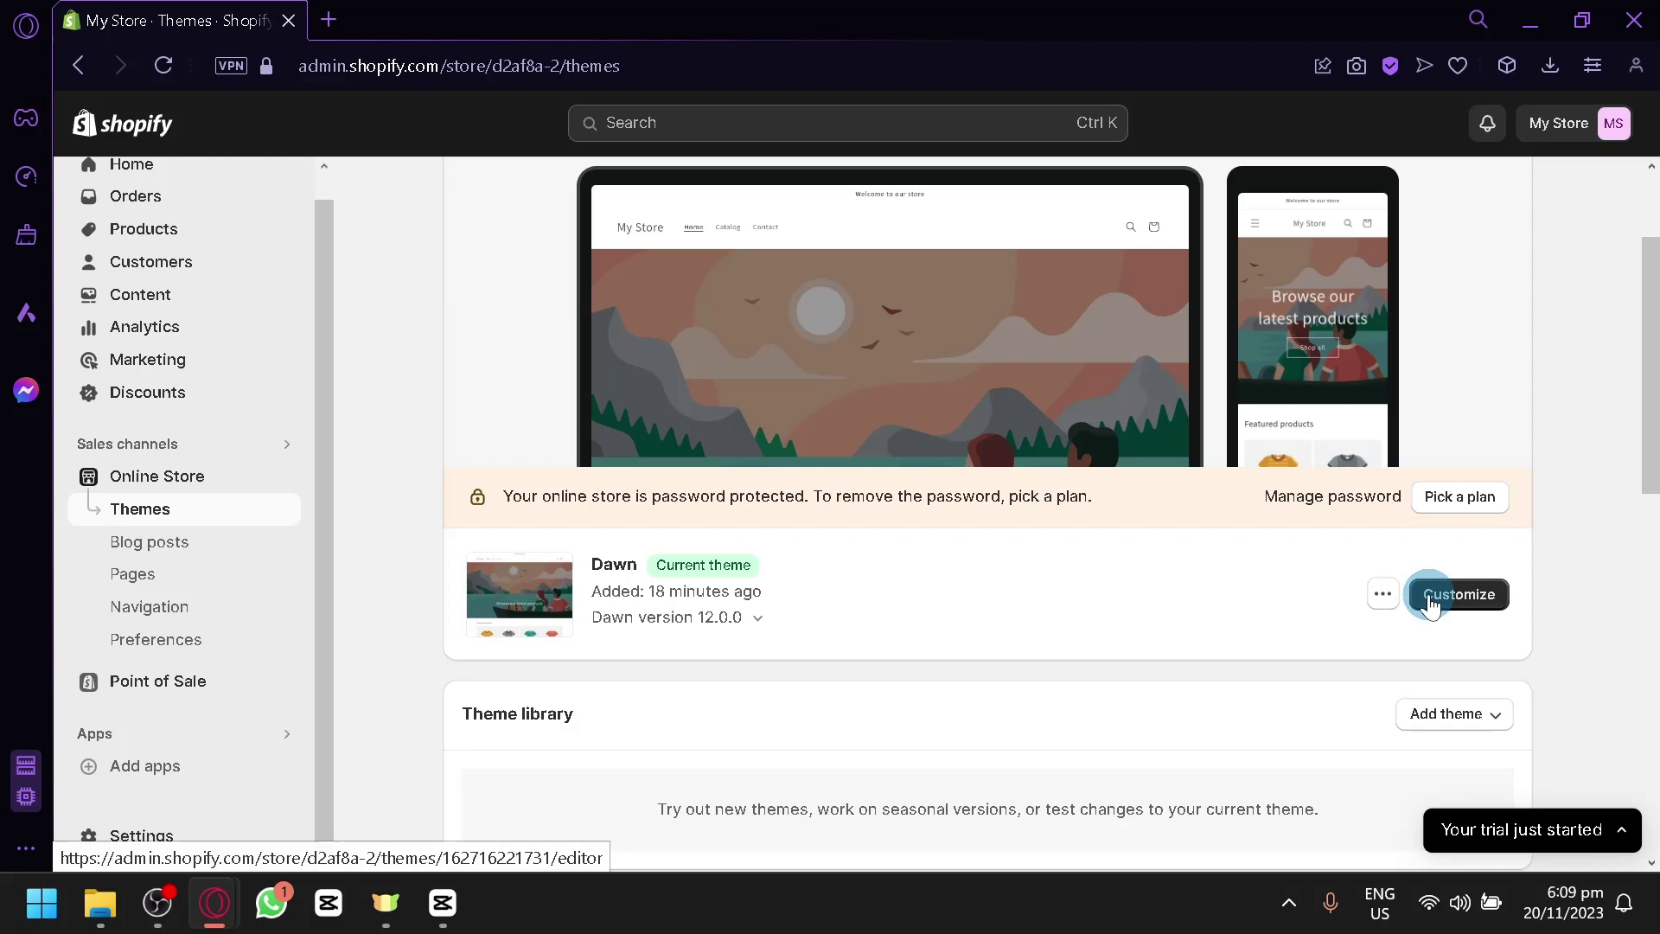
{"action": "left_click", "coordinate": [1384, 597]}
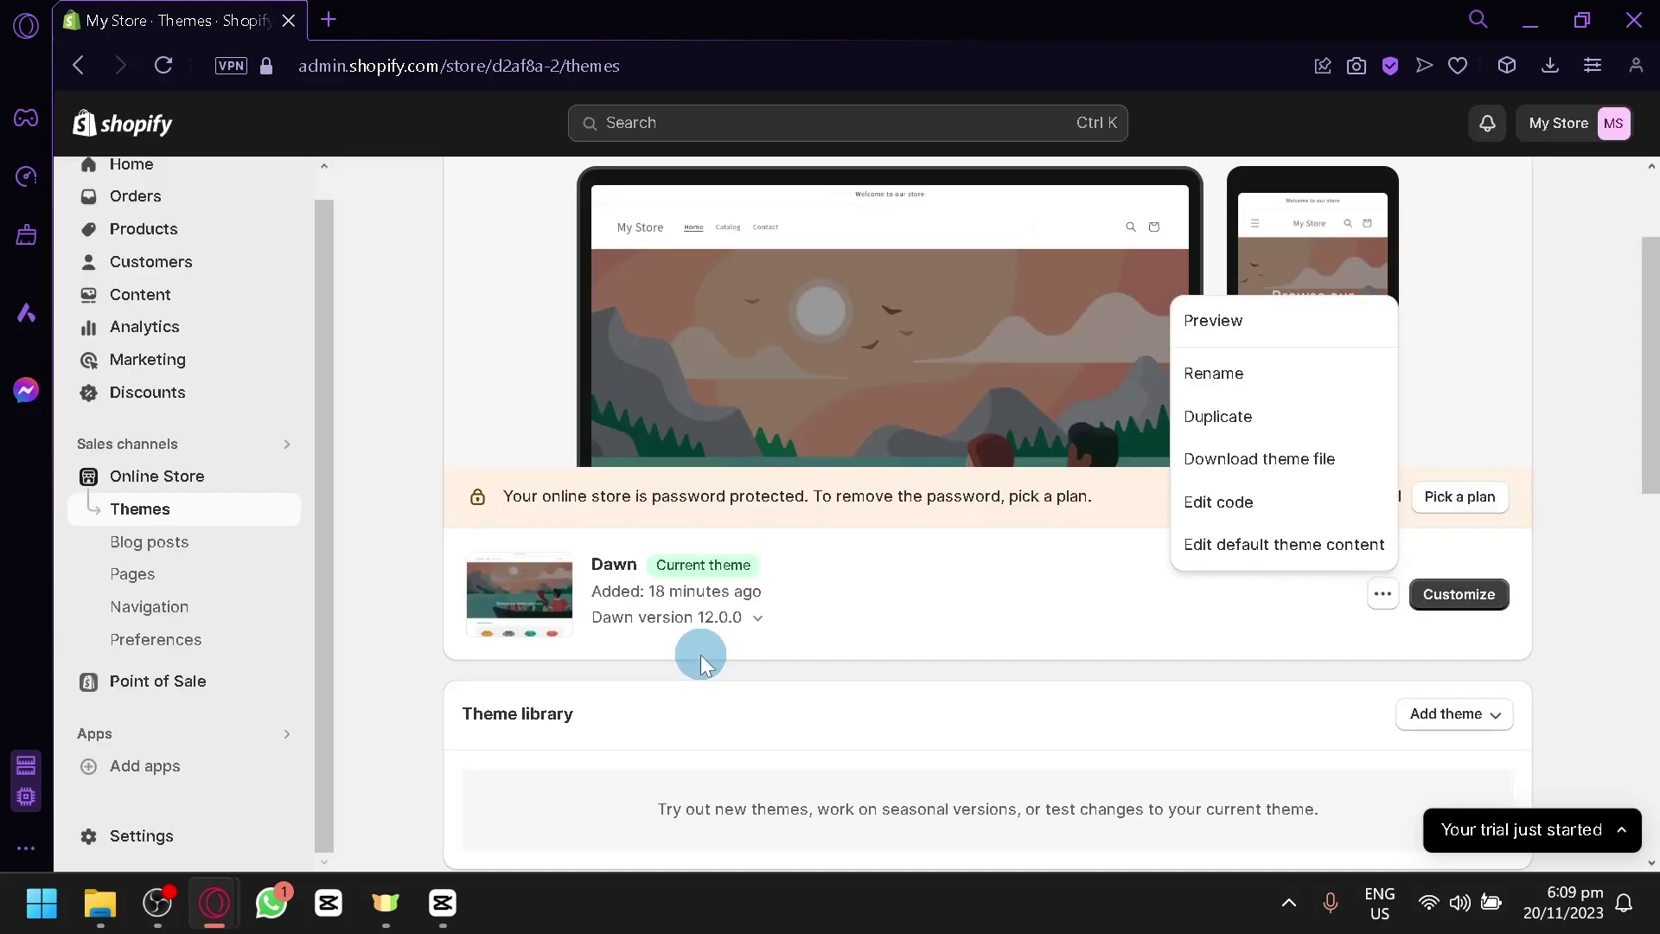
{"action": "left_click", "coordinate": [339, 852]}
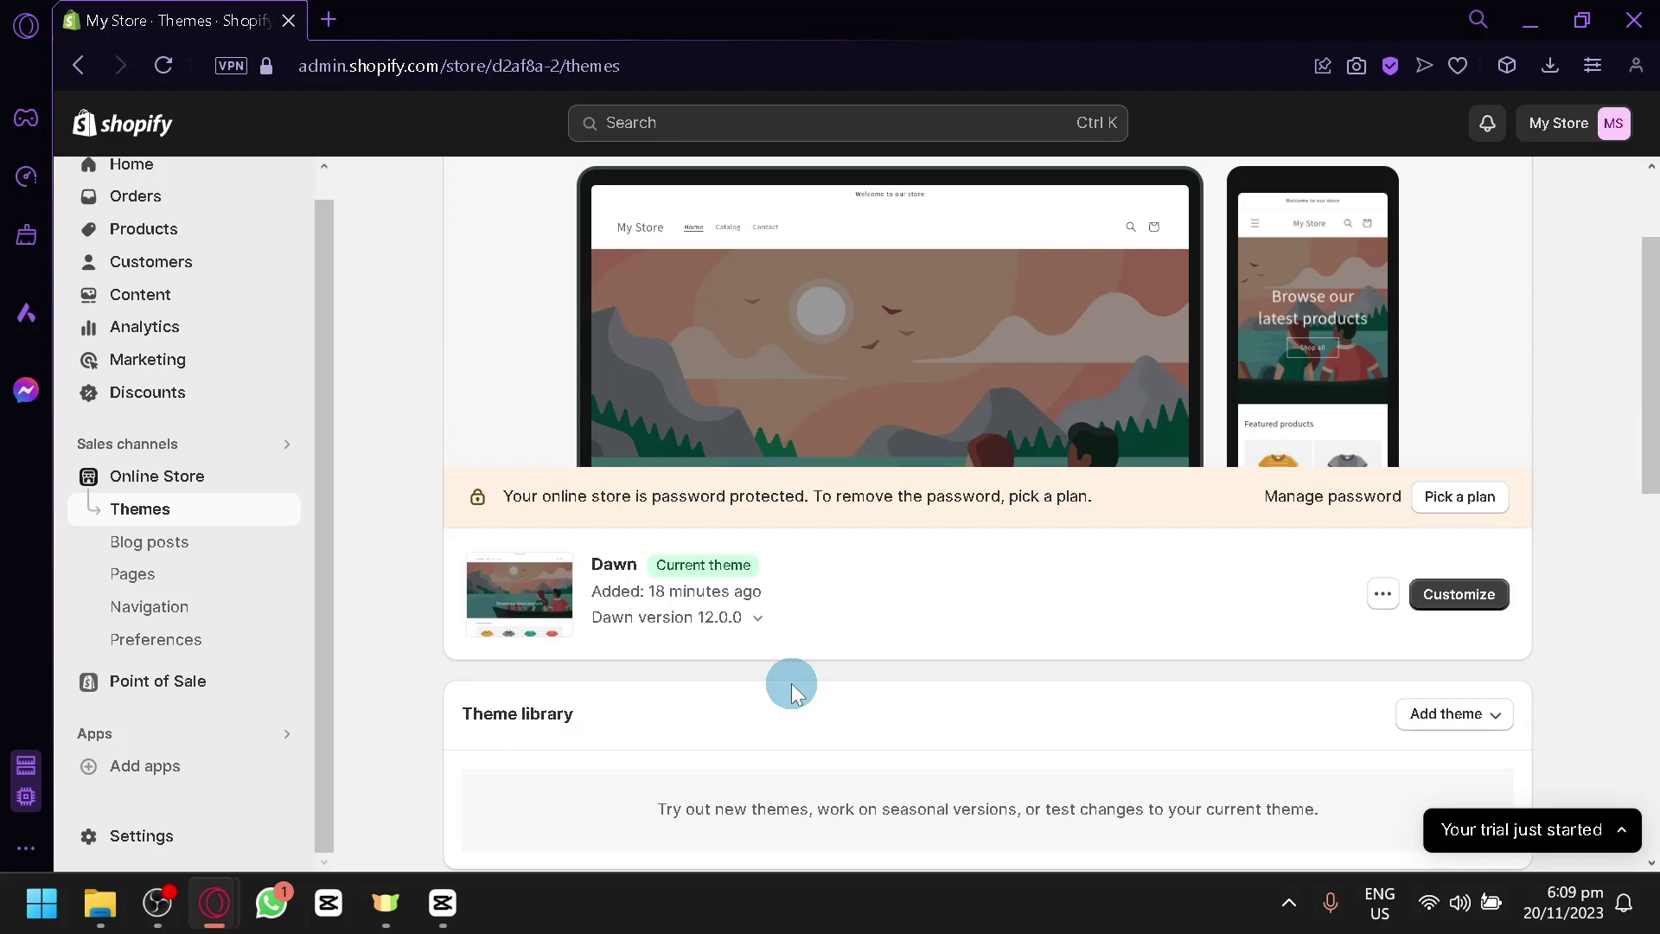
{"action": "scroll", "coordinate": [792, 683], "scroll_direction": "up", "scroll_amount": 2}
{"action": "scroll", "coordinate": [791, 683], "scroll_direction": "down", "scroll_amount": 4}
{"action": "scroll", "coordinate": [791, 683], "scroll_direction": "up", "scroll_amount": 4}
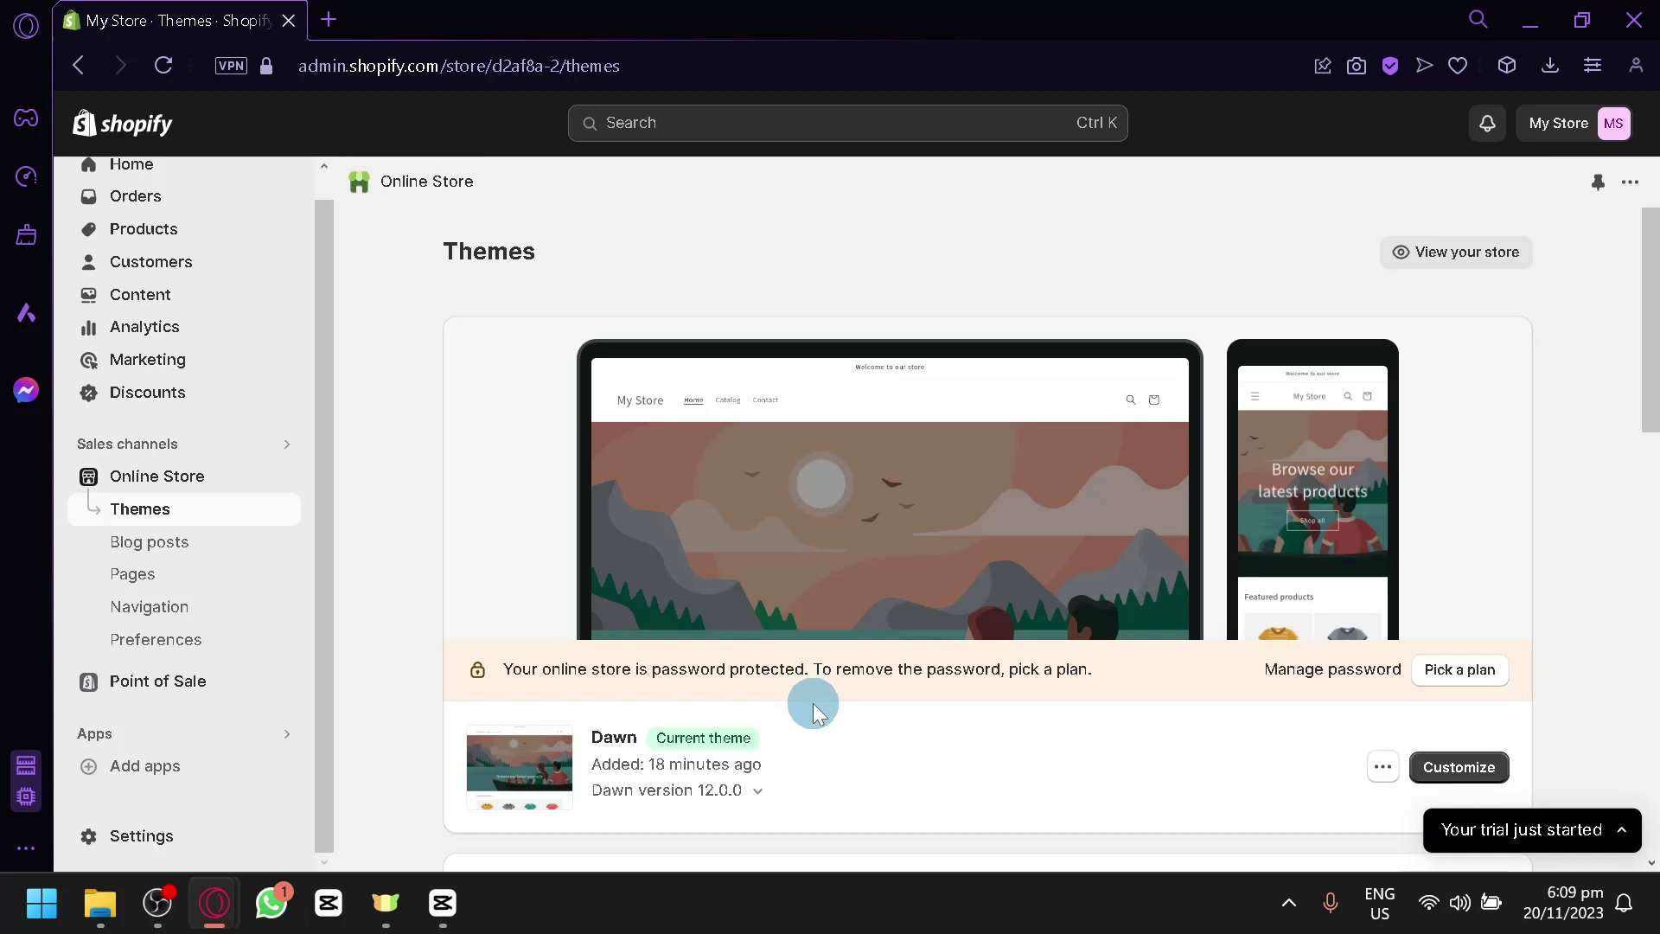
{"action": "scroll", "coordinate": [812, 703], "scroll_direction": "down", "scroll_amount": 2}
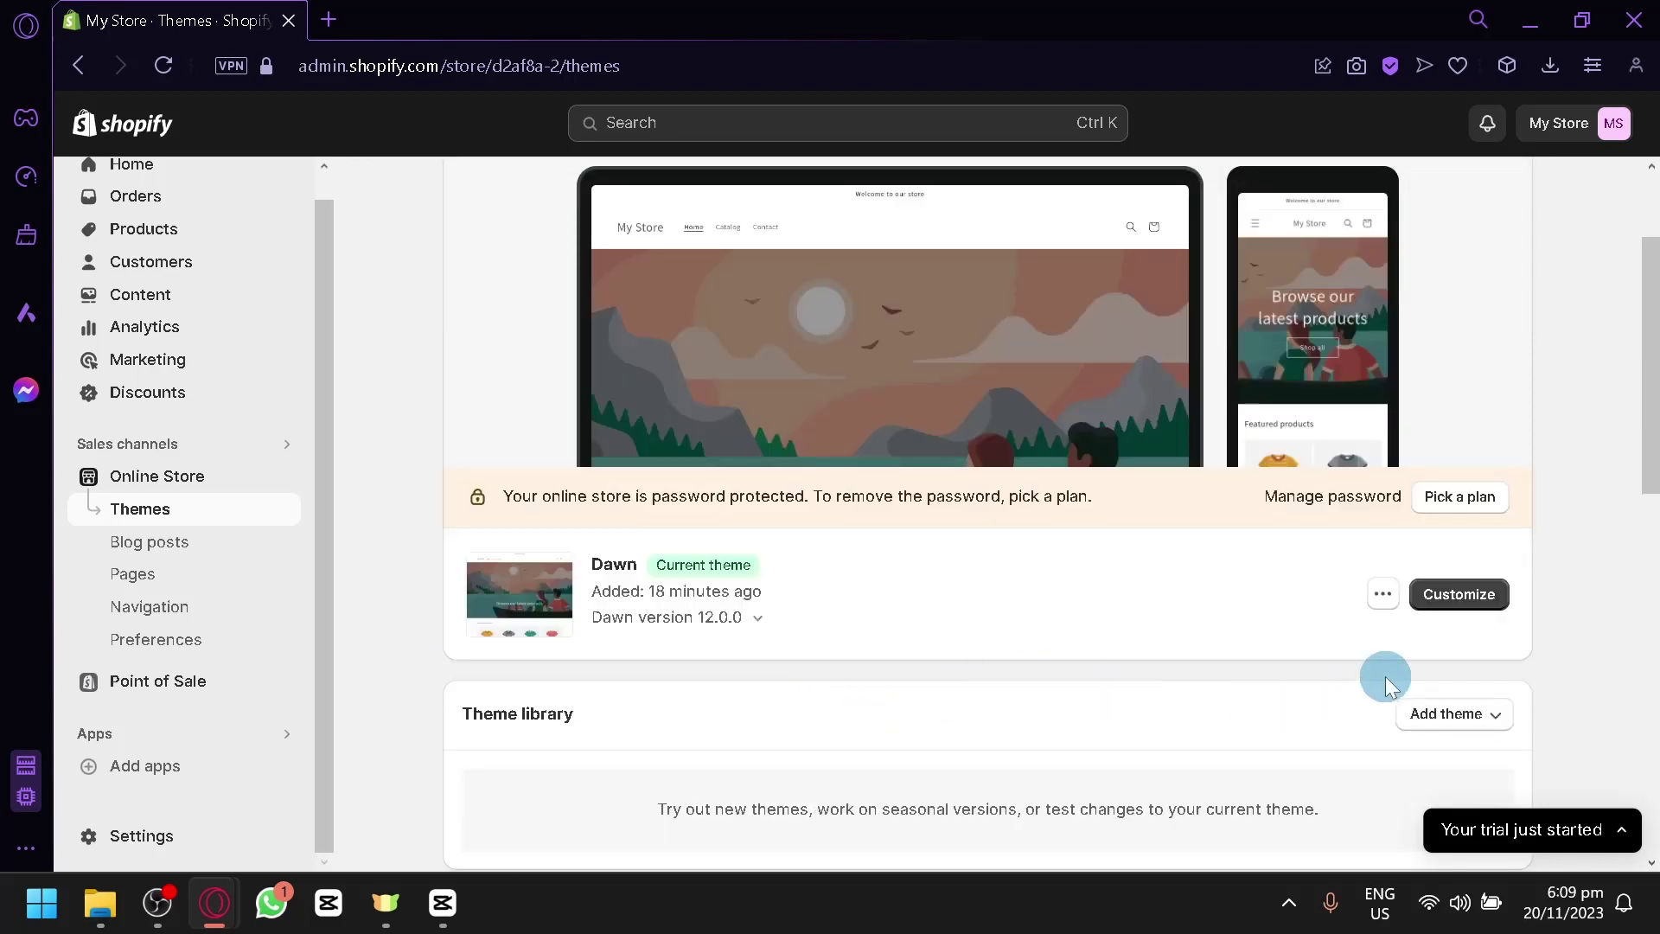
Step: Launch Customize on the Dawn theme and scroll the home page preview down to the footer
{"action": "left_click", "coordinate": [1442, 615]}
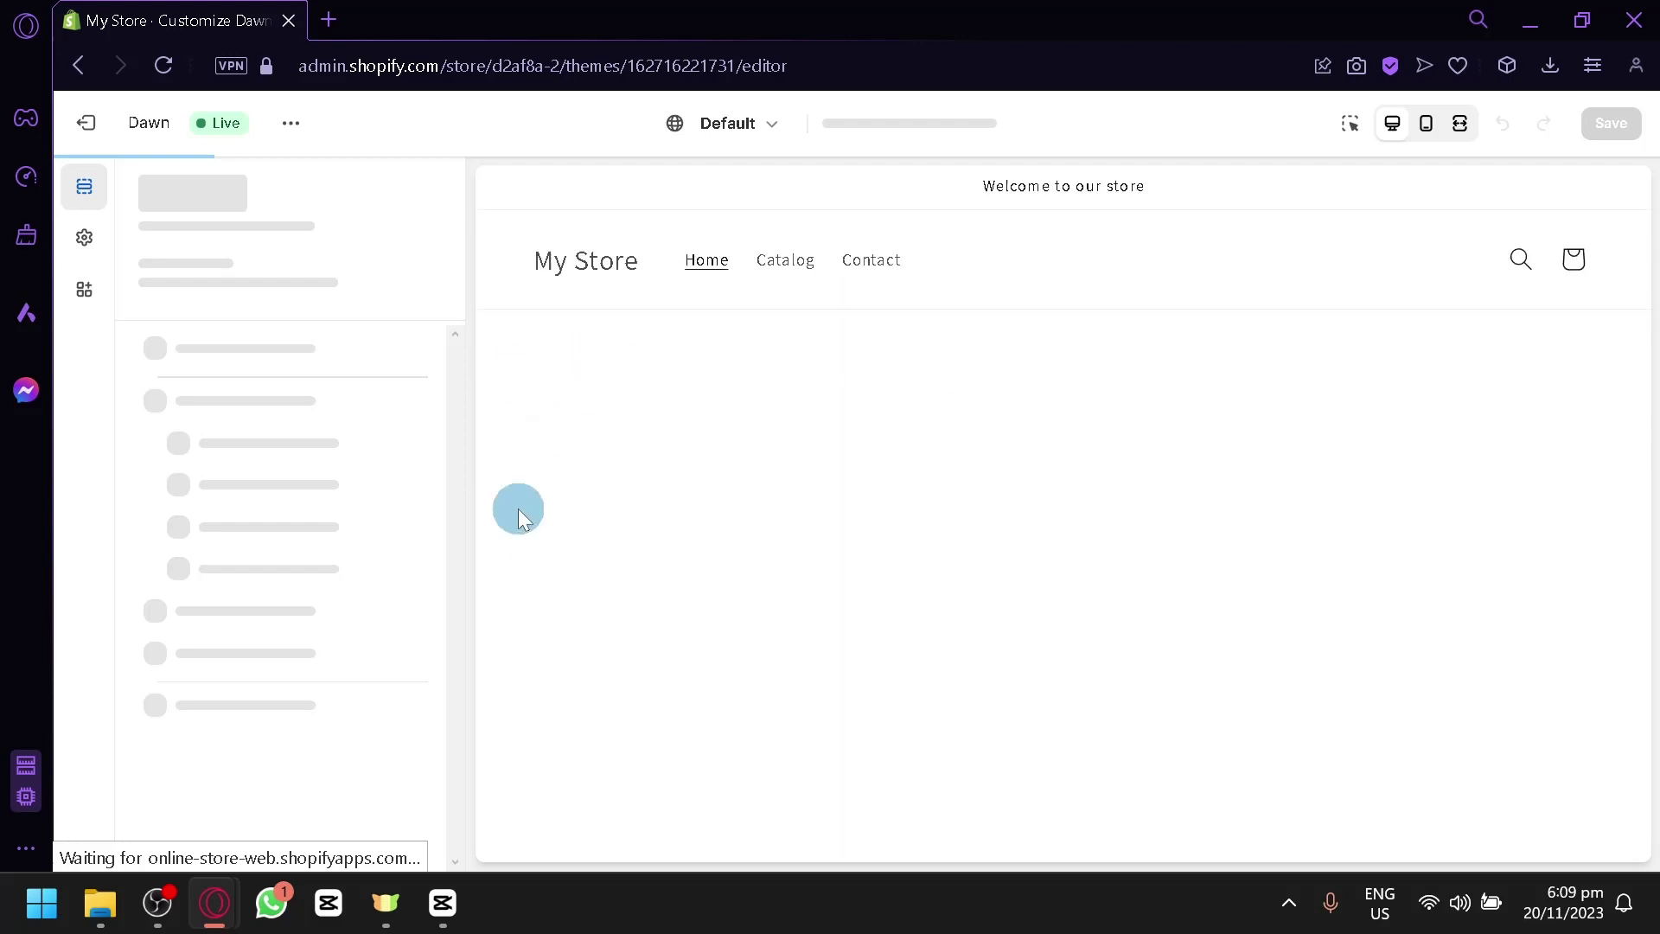
{"action": "scroll", "coordinate": [813, 437], "scroll_direction": "down", "scroll_amount": 6}
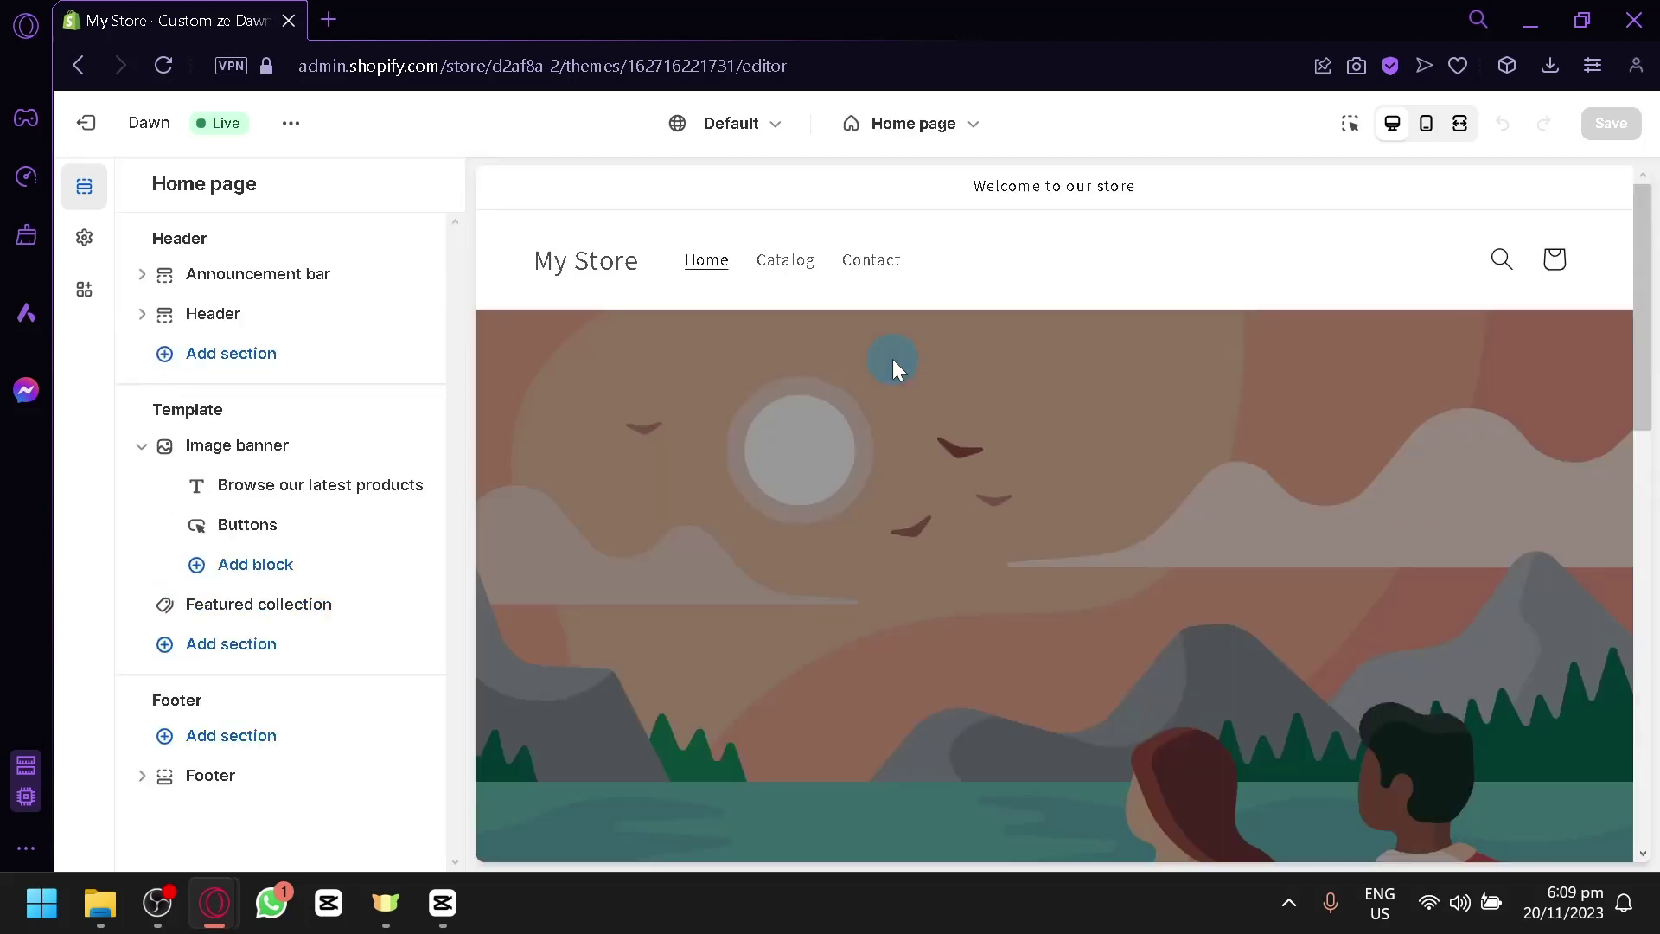
{"action": "scroll", "coordinate": [893, 360], "scroll_direction": "down", "scroll_amount": 2}
{"action": "scroll", "coordinate": [893, 359], "scroll_direction": "down", "scroll_amount": 5}
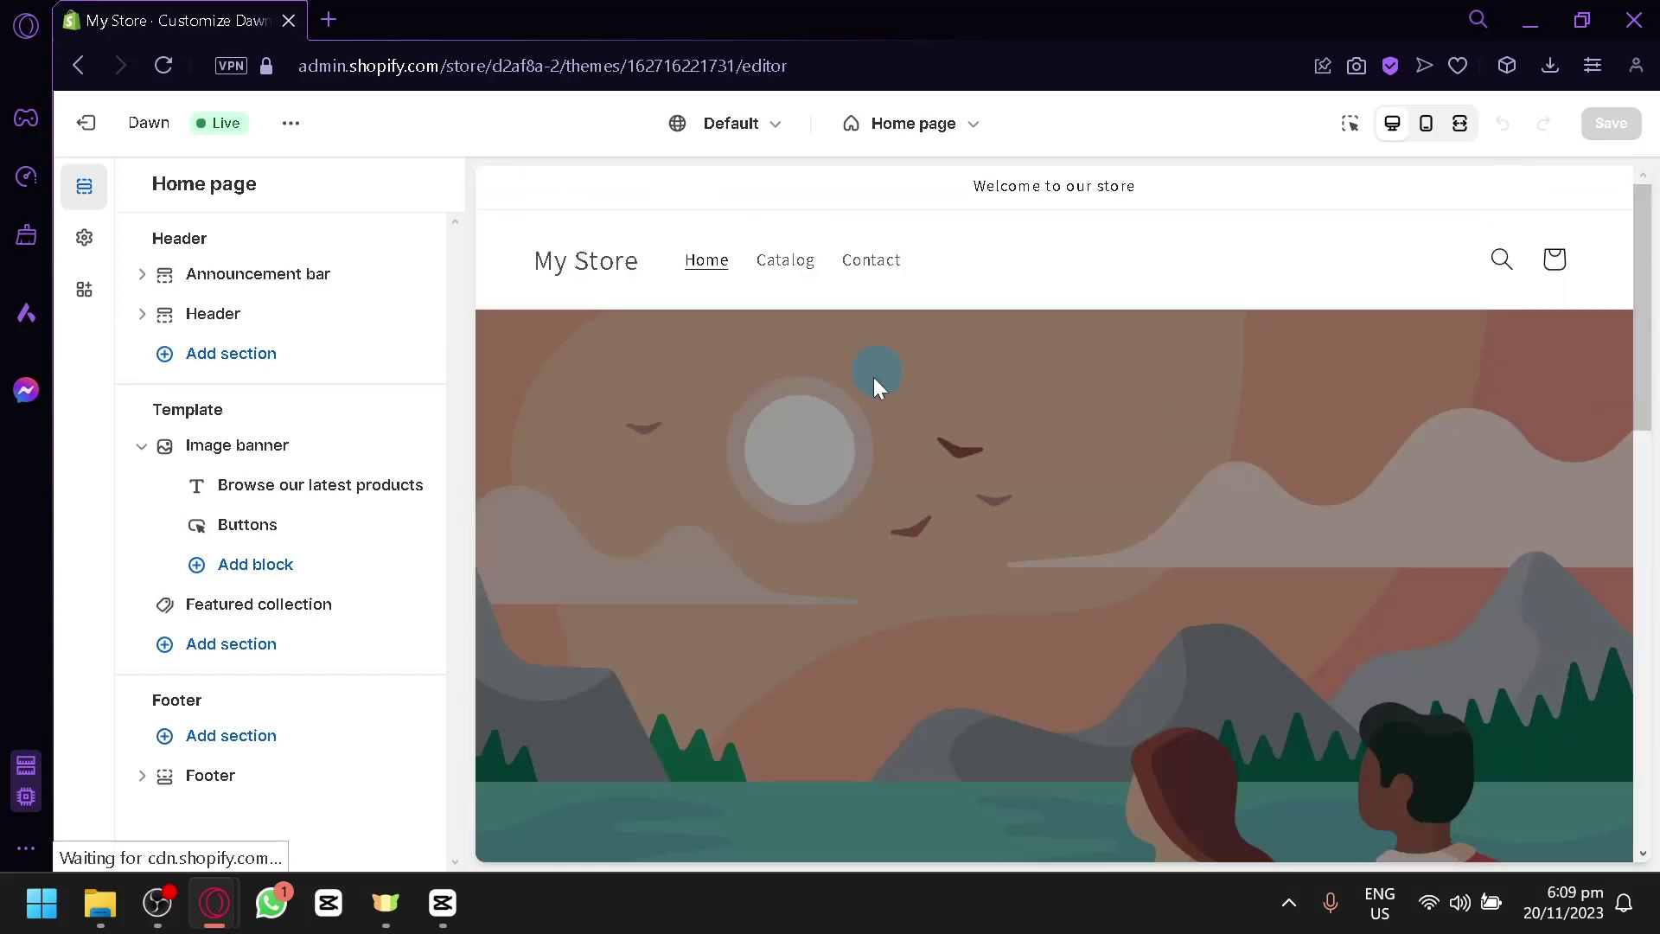
{"action": "scroll", "coordinate": [873, 377], "scroll_direction": "down", "scroll_amount": 5}
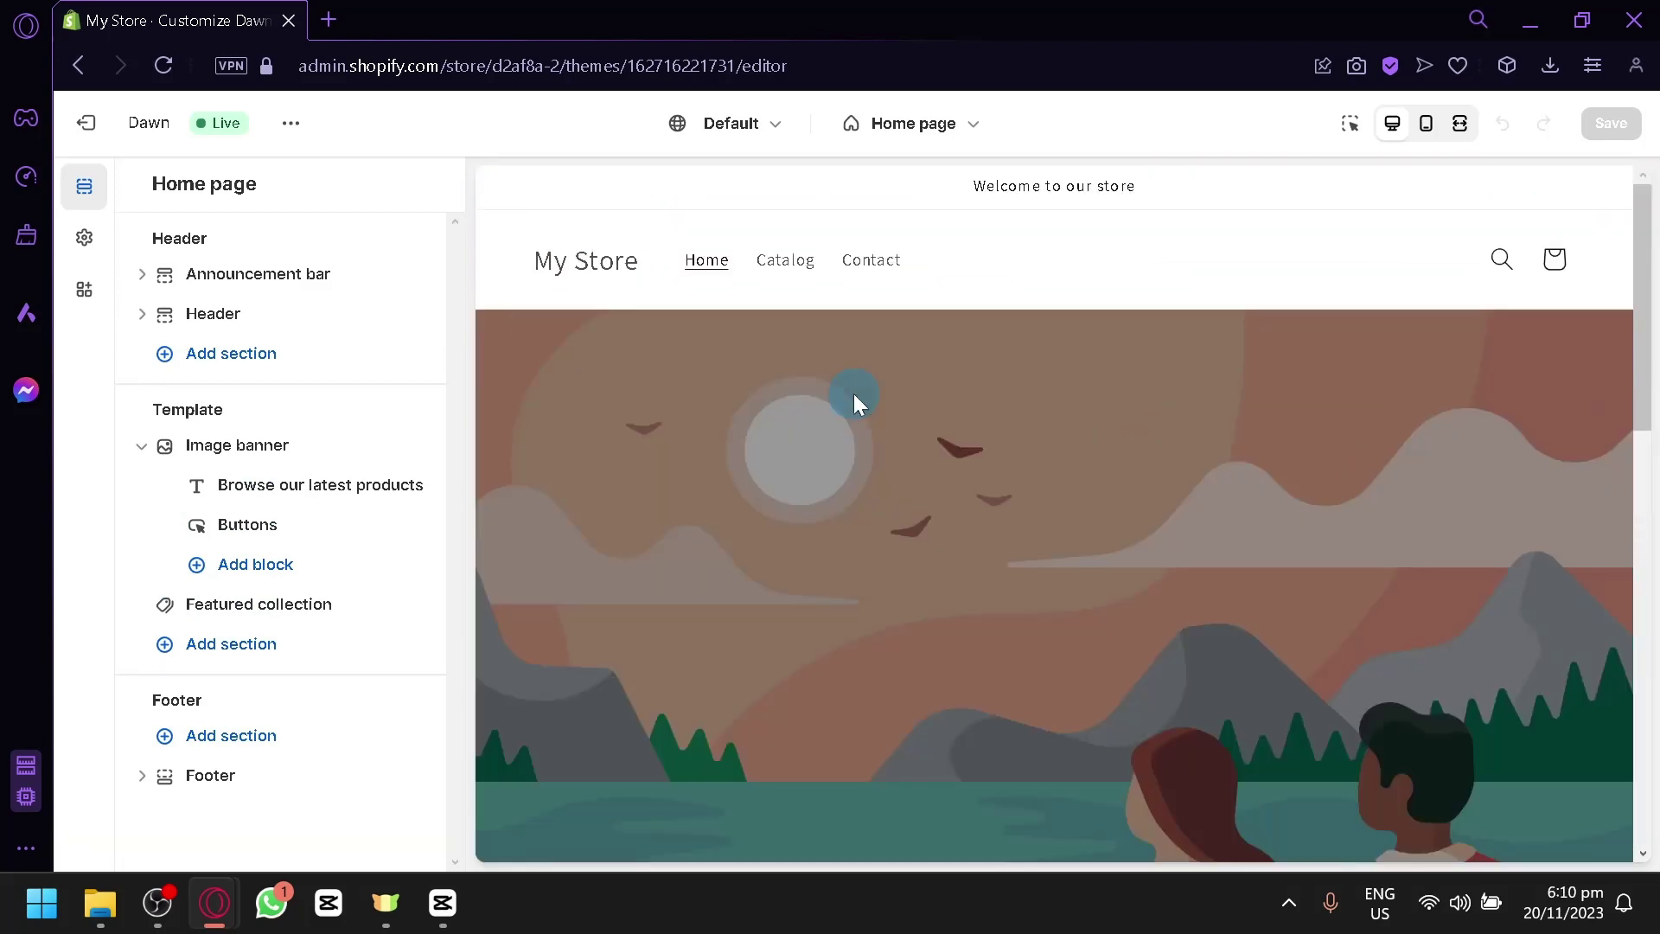
{"action": "scroll", "coordinate": [853, 392], "scroll_direction": "down", "scroll_amount": 5}
{"action": "scroll", "coordinate": [1115, 432], "scroll_direction": "down", "scroll_amount": 10}
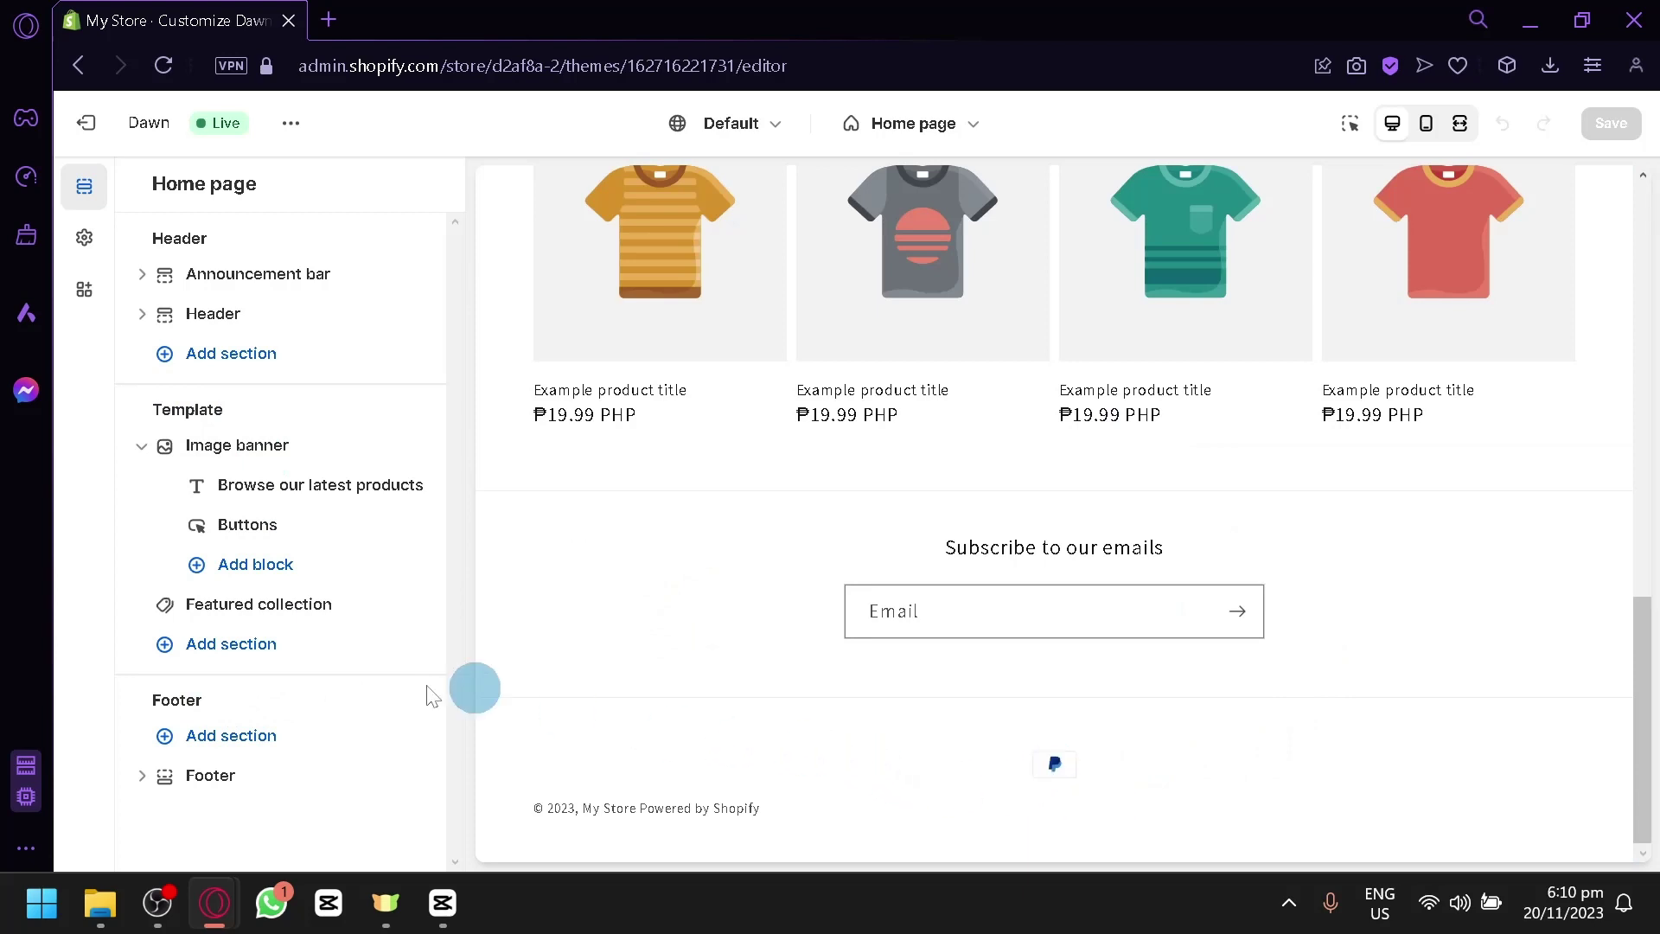
Step: Add a Custom Liquid section under Footer and select its empty Liquid code field
{"action": "left_click", "coordinate": [201, 740]}
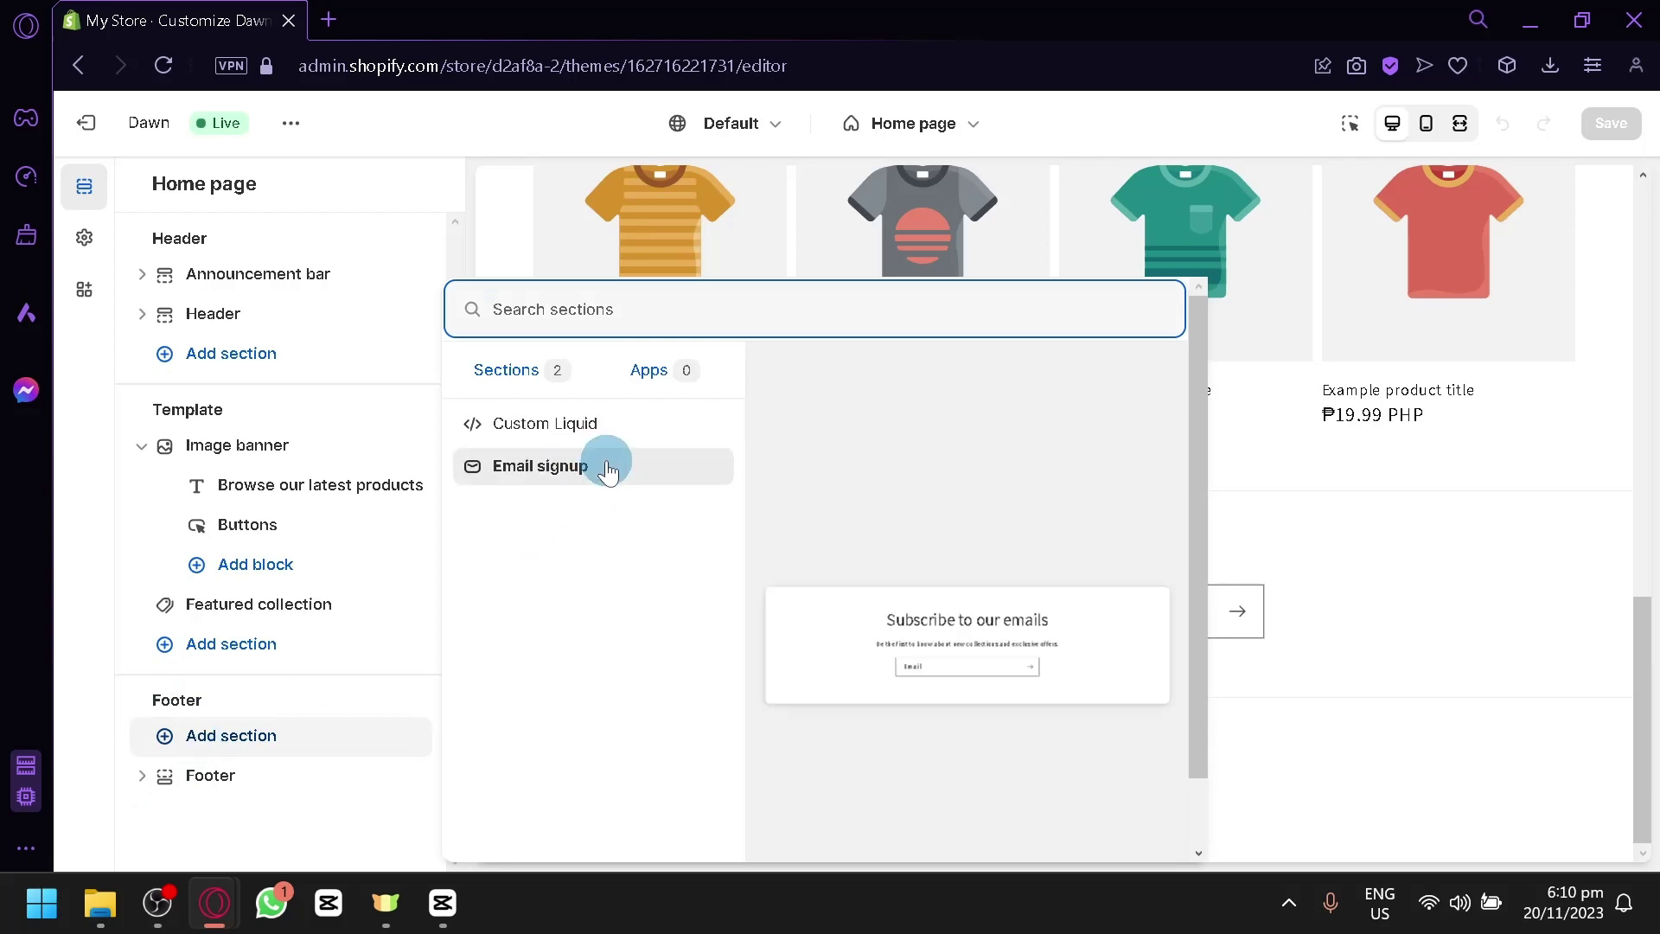
{"action": "left_click", "coordinate": [1346, 545]}
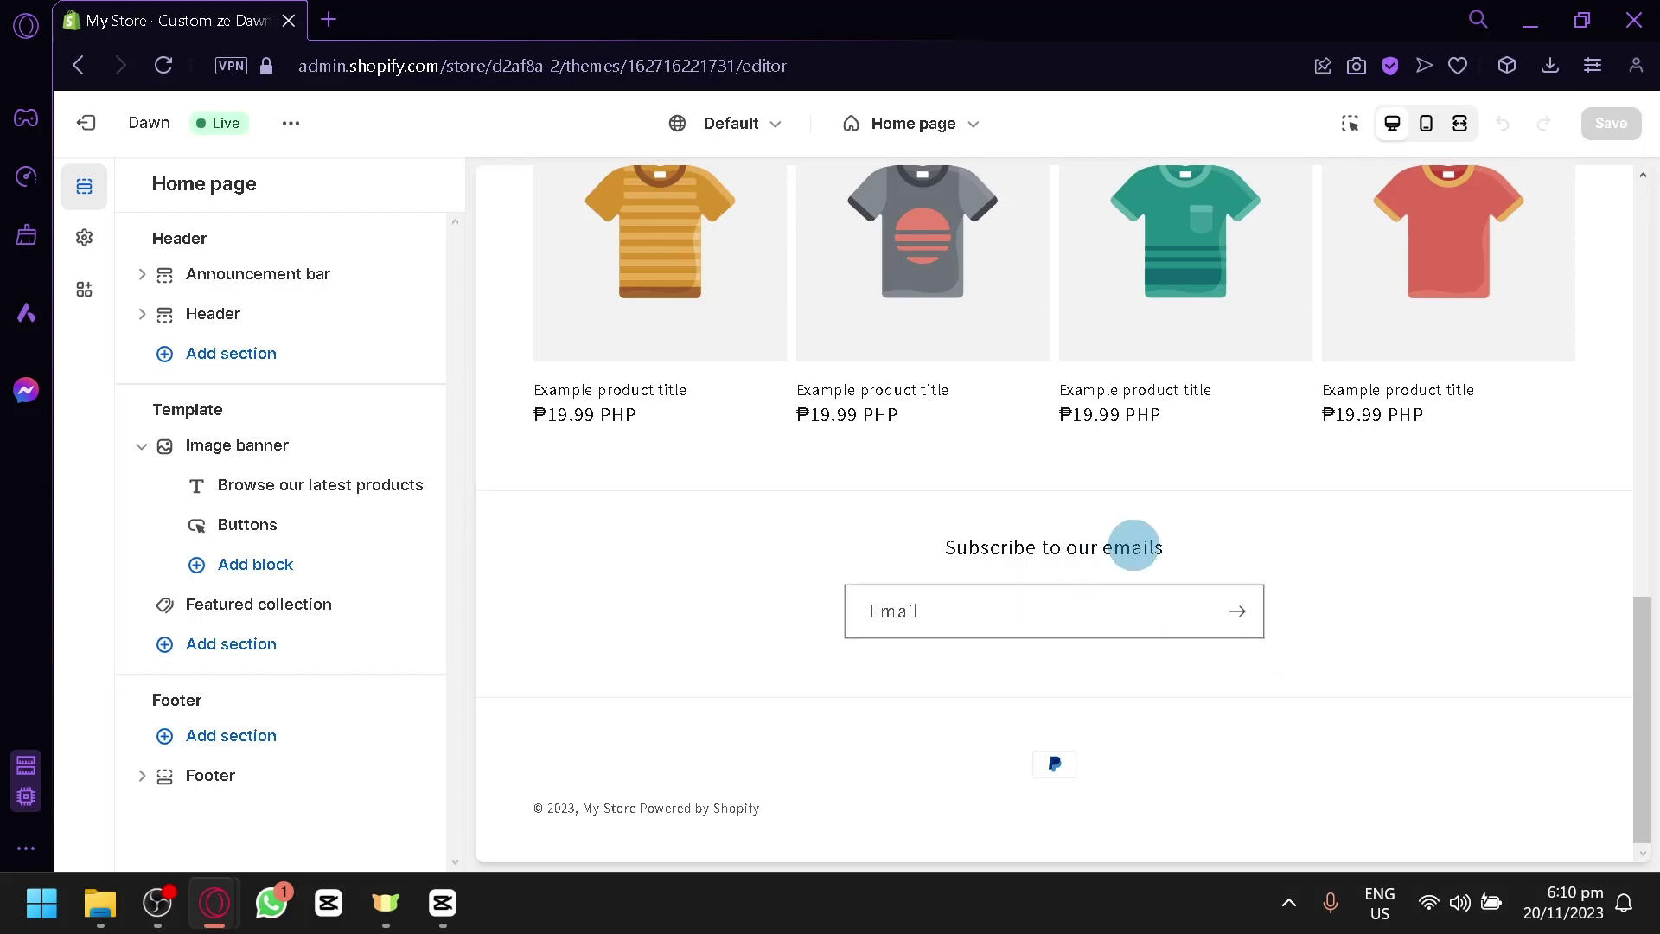
{"action": "left_click", "coordinate": [140, 733]}
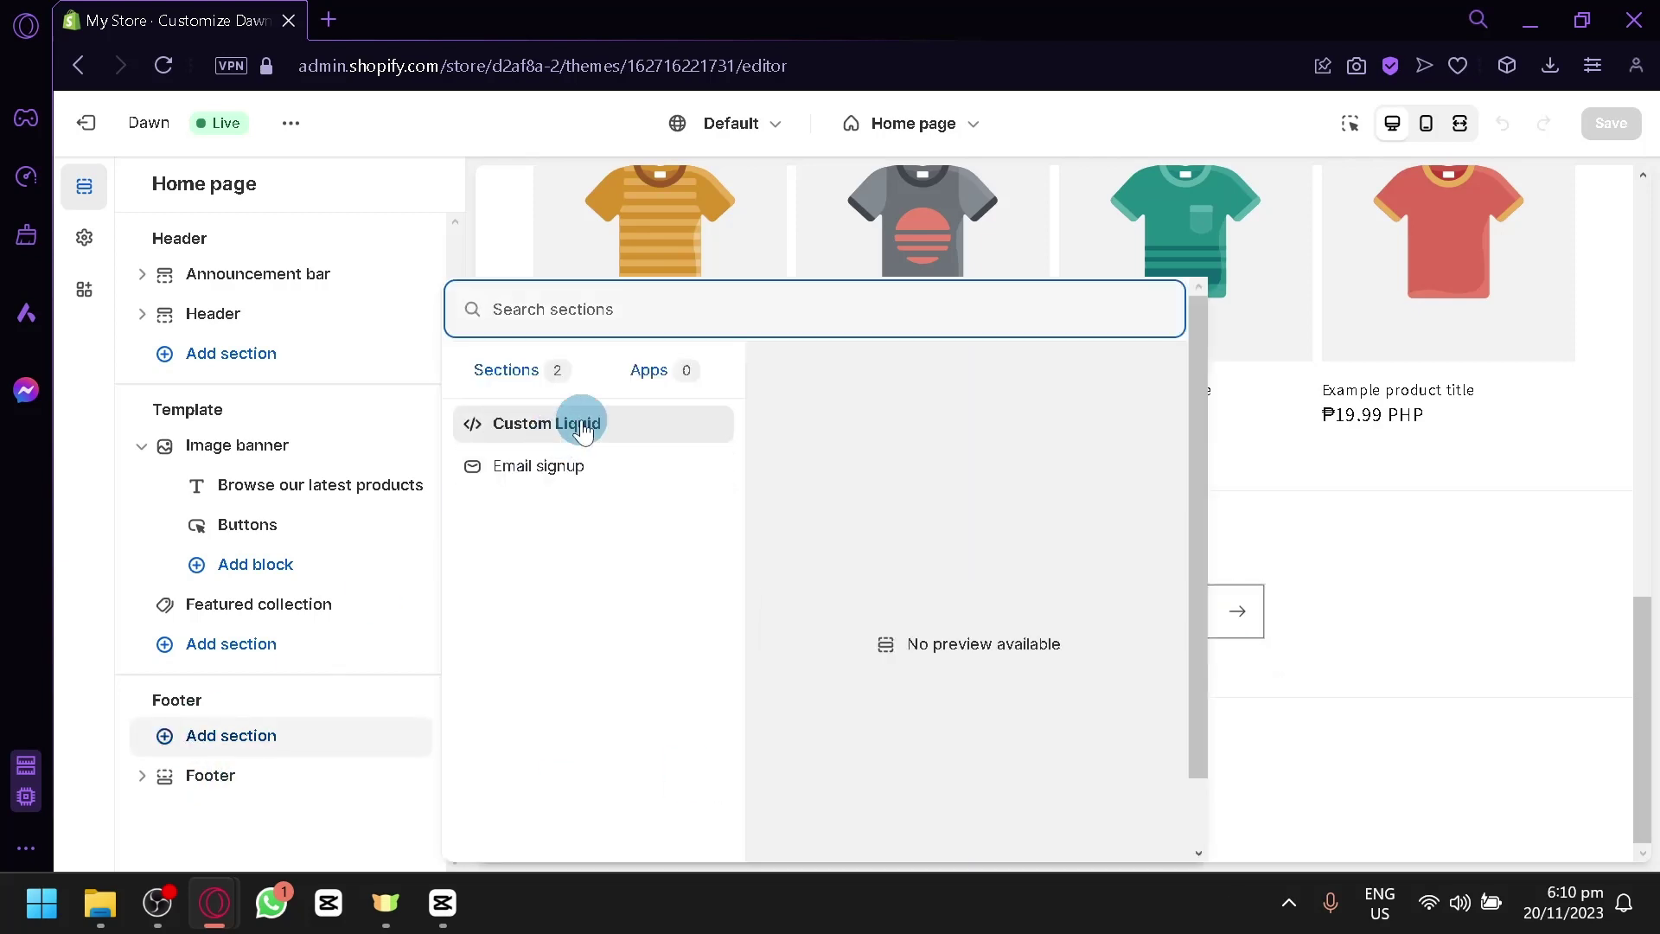
{"action": "left_click", "coordinate": [621, 432]}
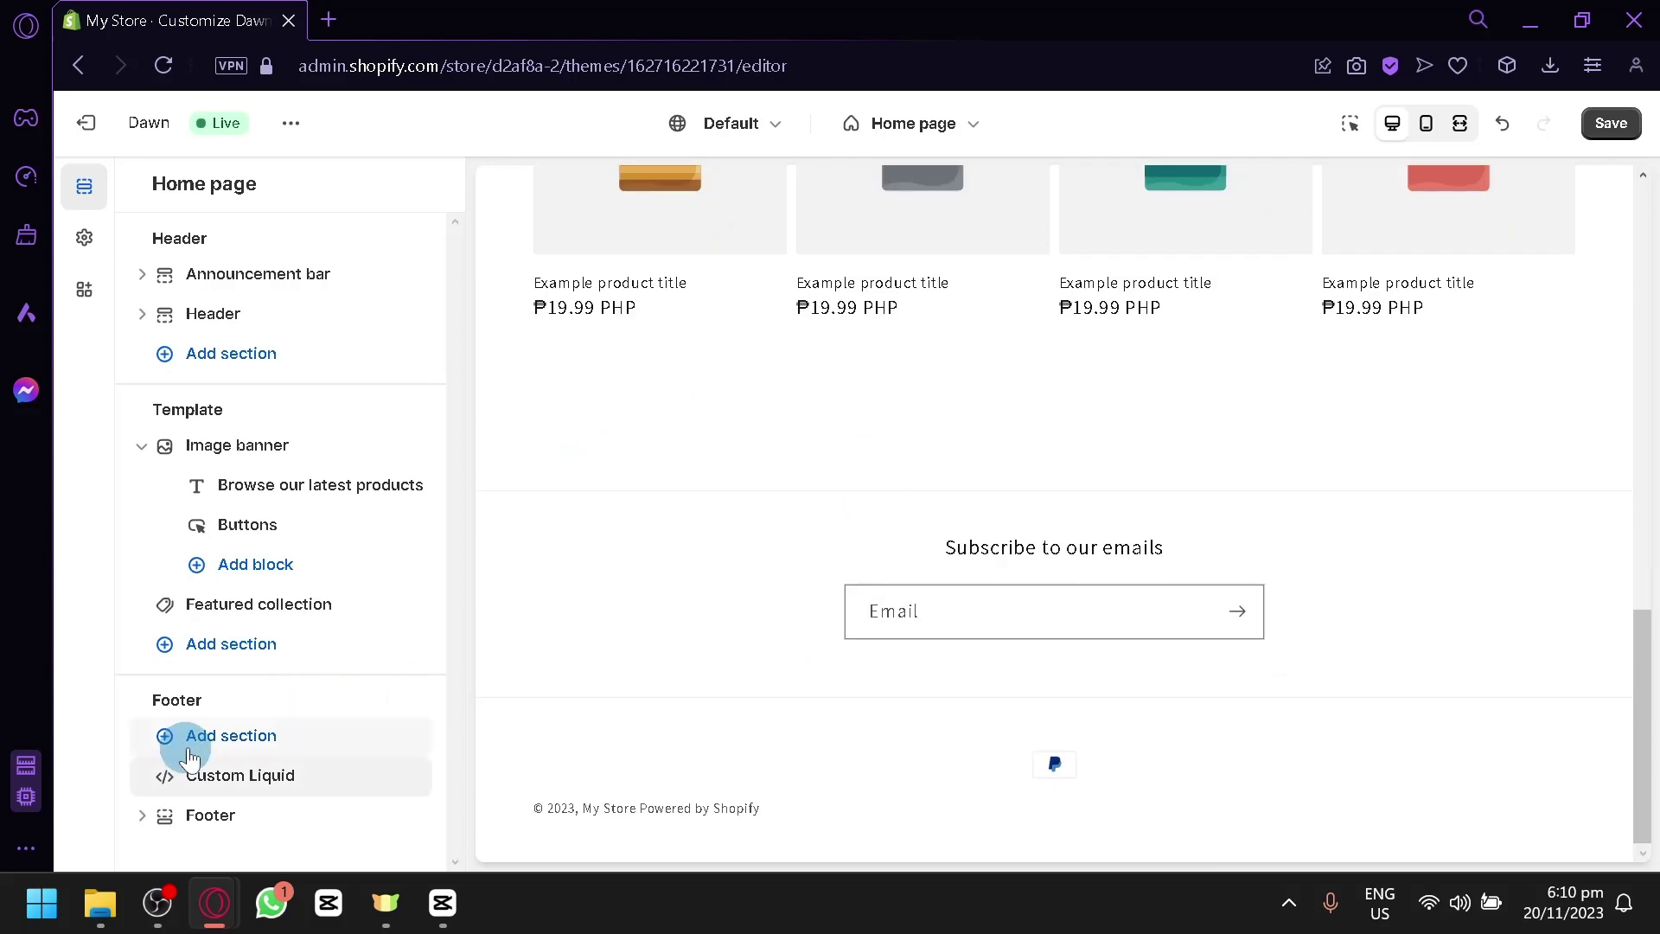
{"action": "left_click", "coordinate": [250, 781]}
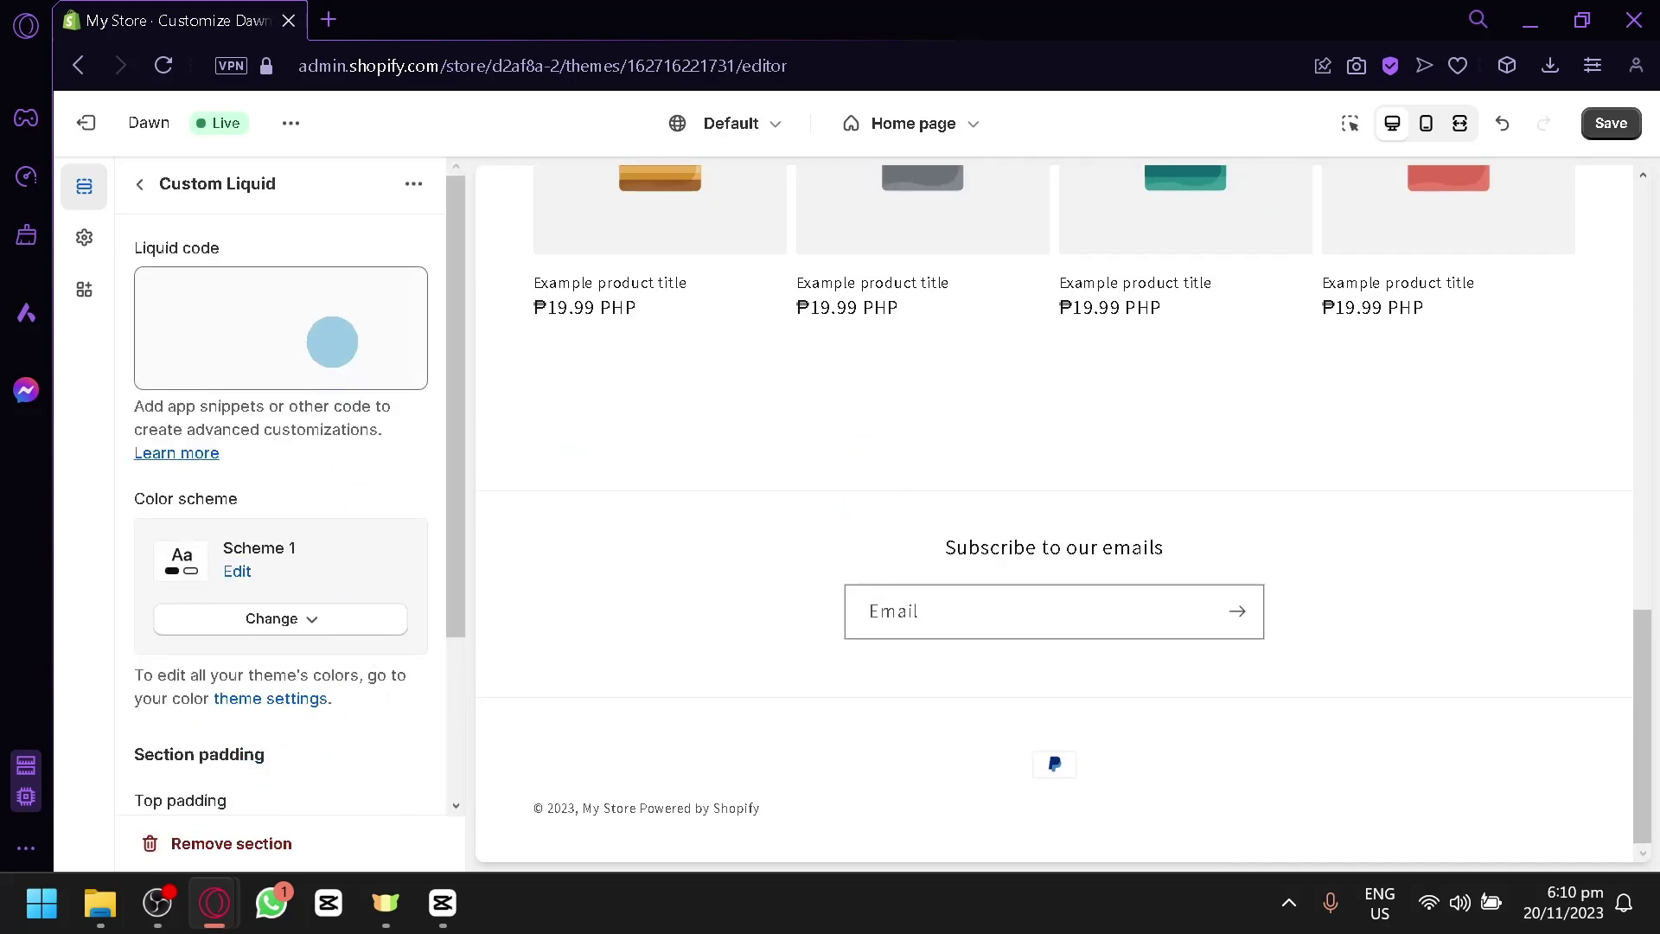
{"action": "left_click", "coordinate": [289, 337]}
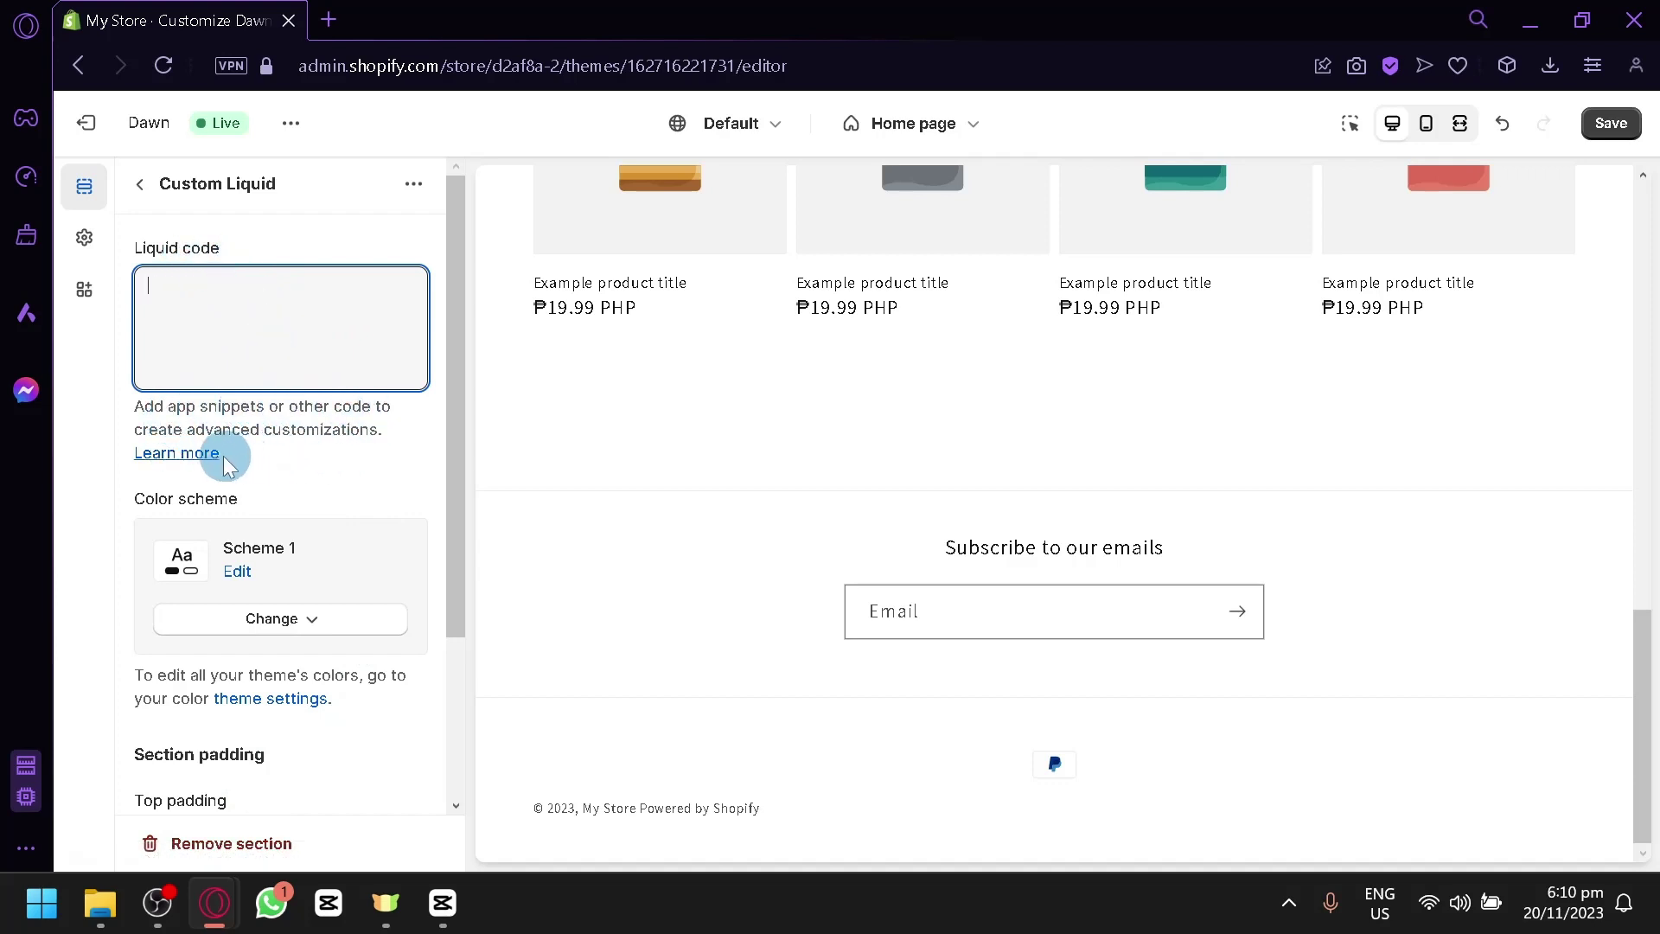
{"action": "scroll", "coordinate": [335, 449], "scroll_direction": "down", "scroll_amount": 3}
{"action": "scroll", "coordinate": [339, 491], "scroll_direction": "up", "scroll_amount": 3}
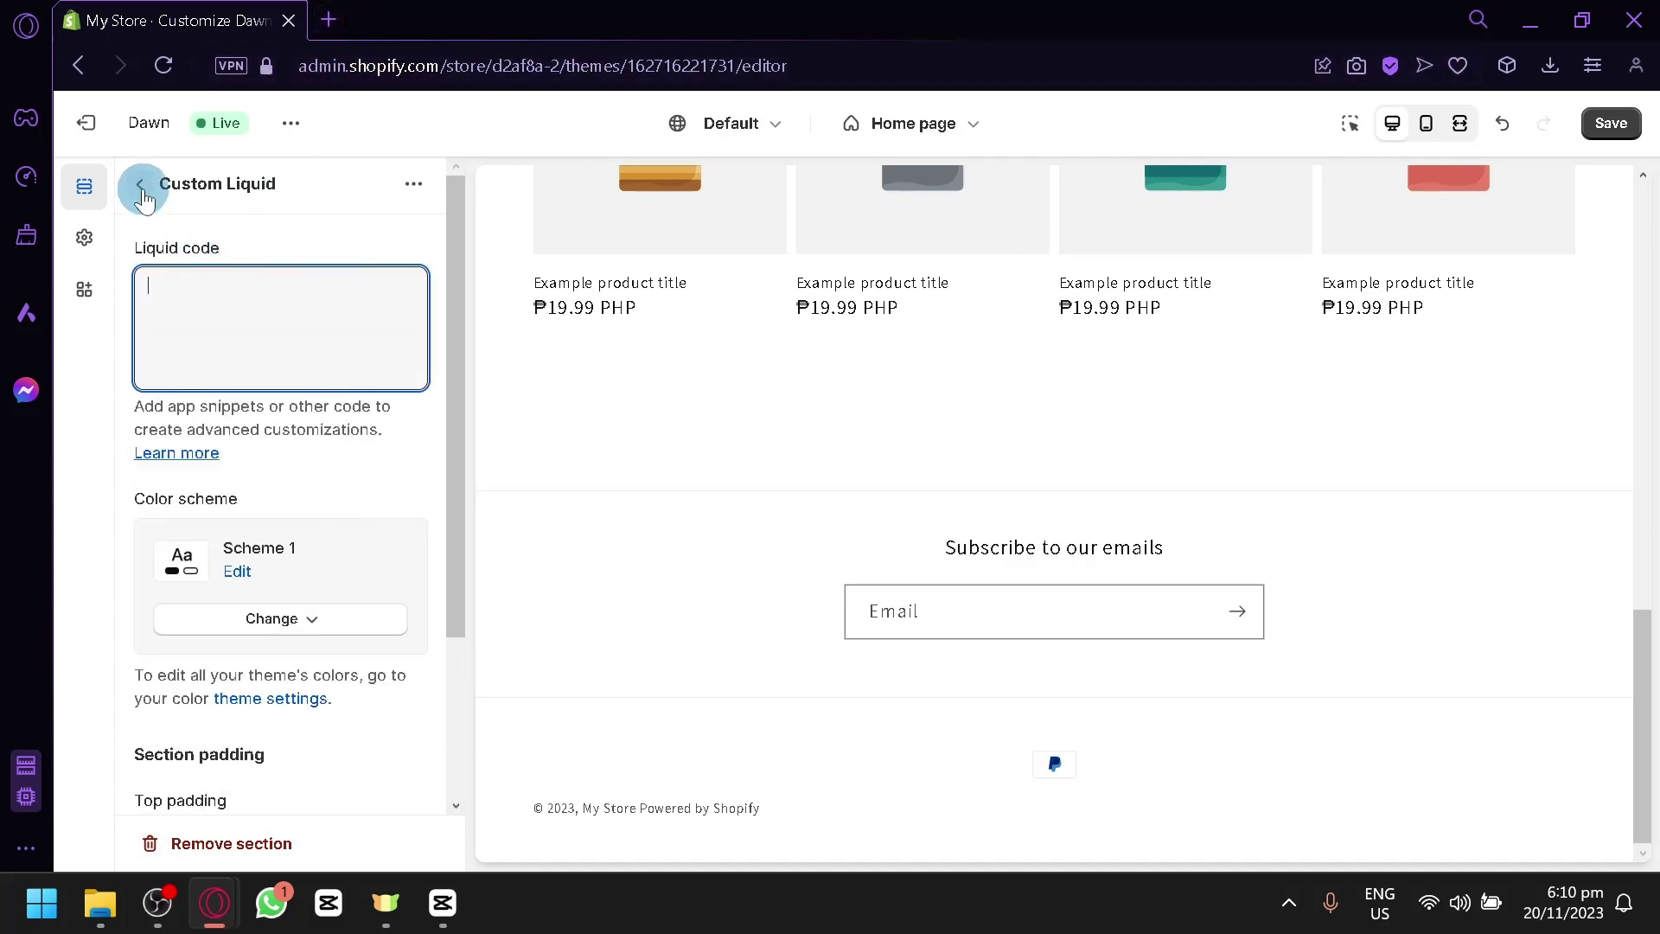
Step: Search Google for 'custom liquid for shopify' in a new Opera tab and browse a result
{"action": "left_click", "coordinate": [326, 24]}
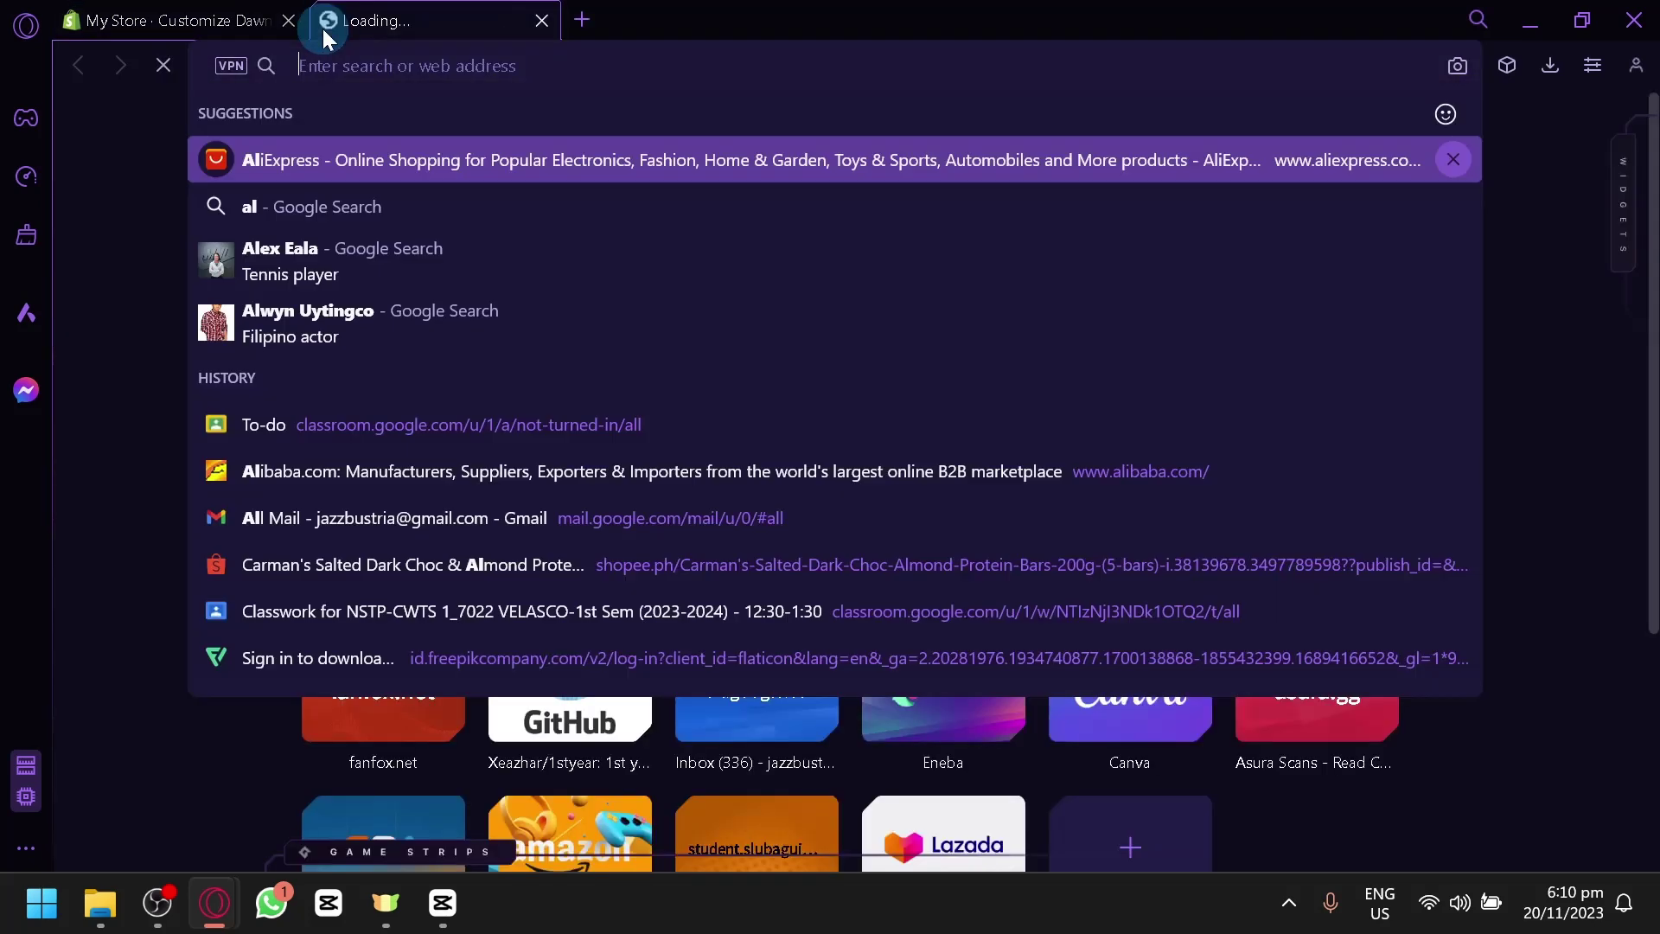
{"action": "type", "text": "custom liquid for"}
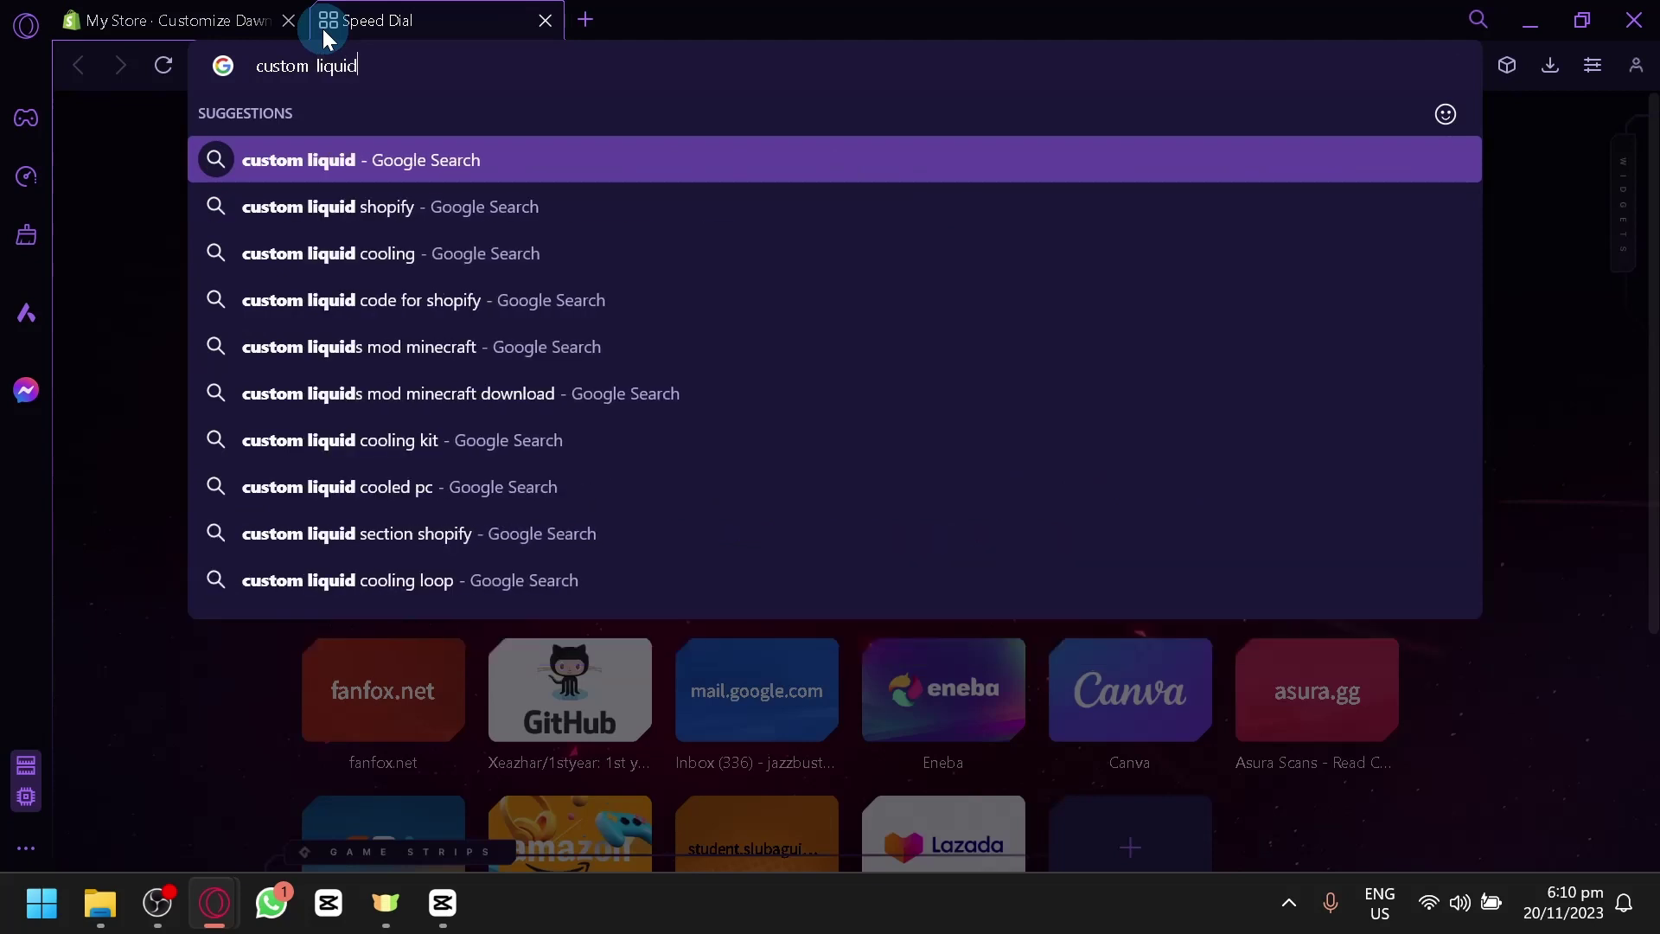
{"action": "key", "text": "Down"}
{"action": "key", "text": "Return"}
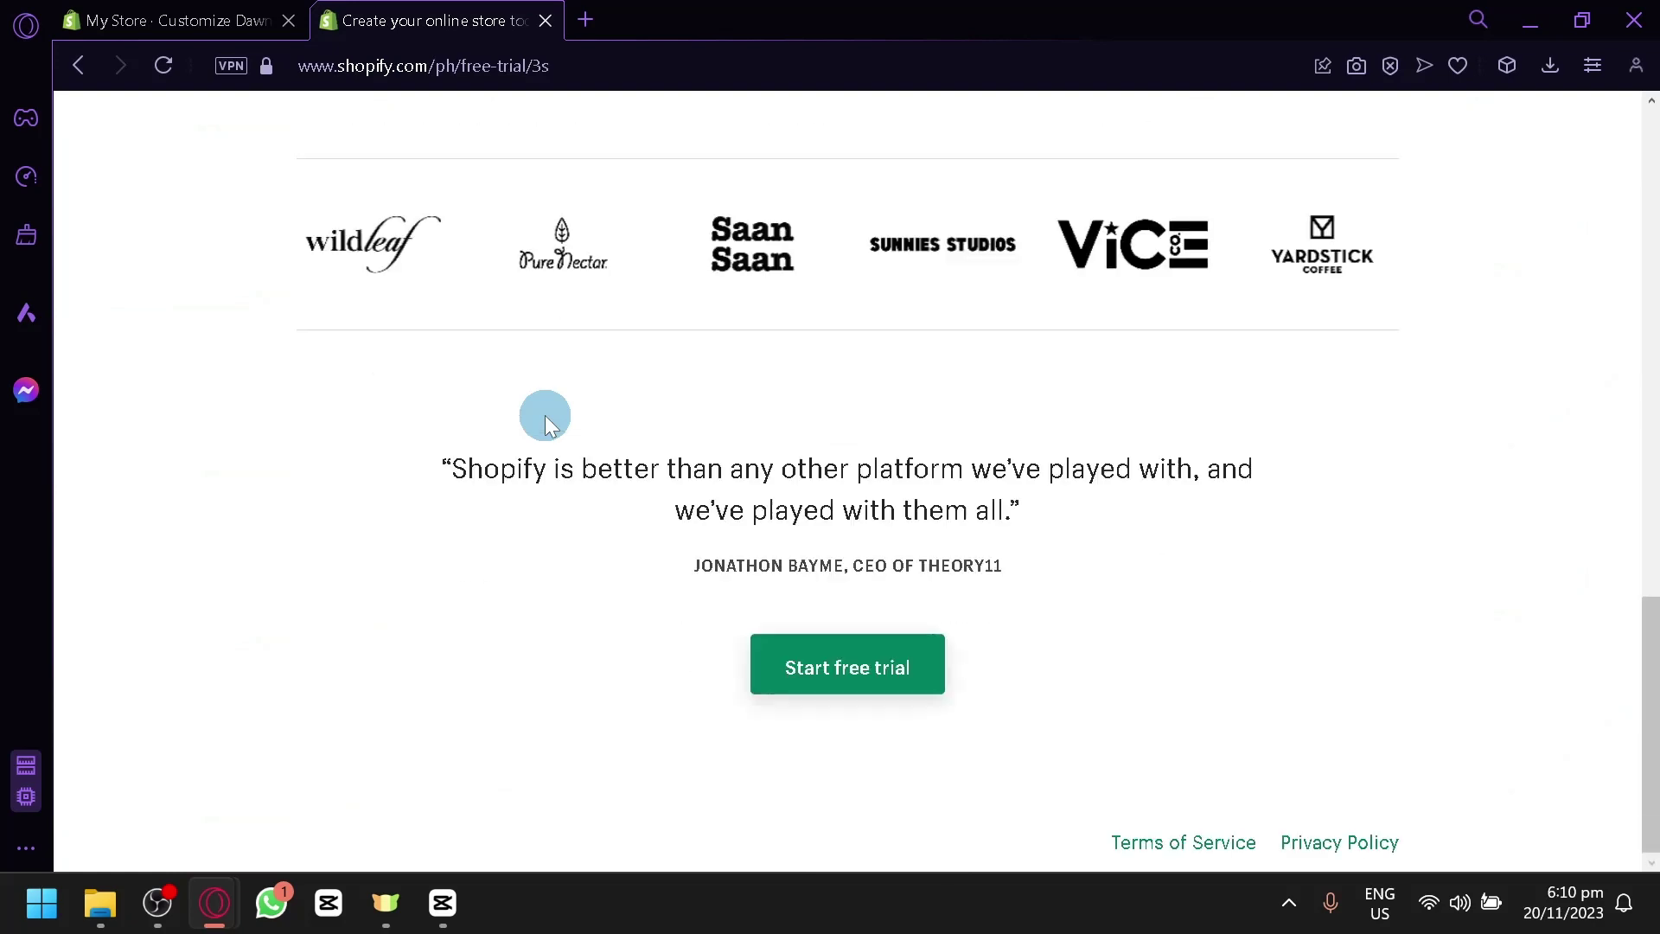
{"action": "scroll", "coordinate": [545, 415], "scroll_direction": "up", "scroll_amount": 8}
{"action": "scroll", "coordinate": [545, 415], "scroll_direction": "up", "scroll_amount": 3}
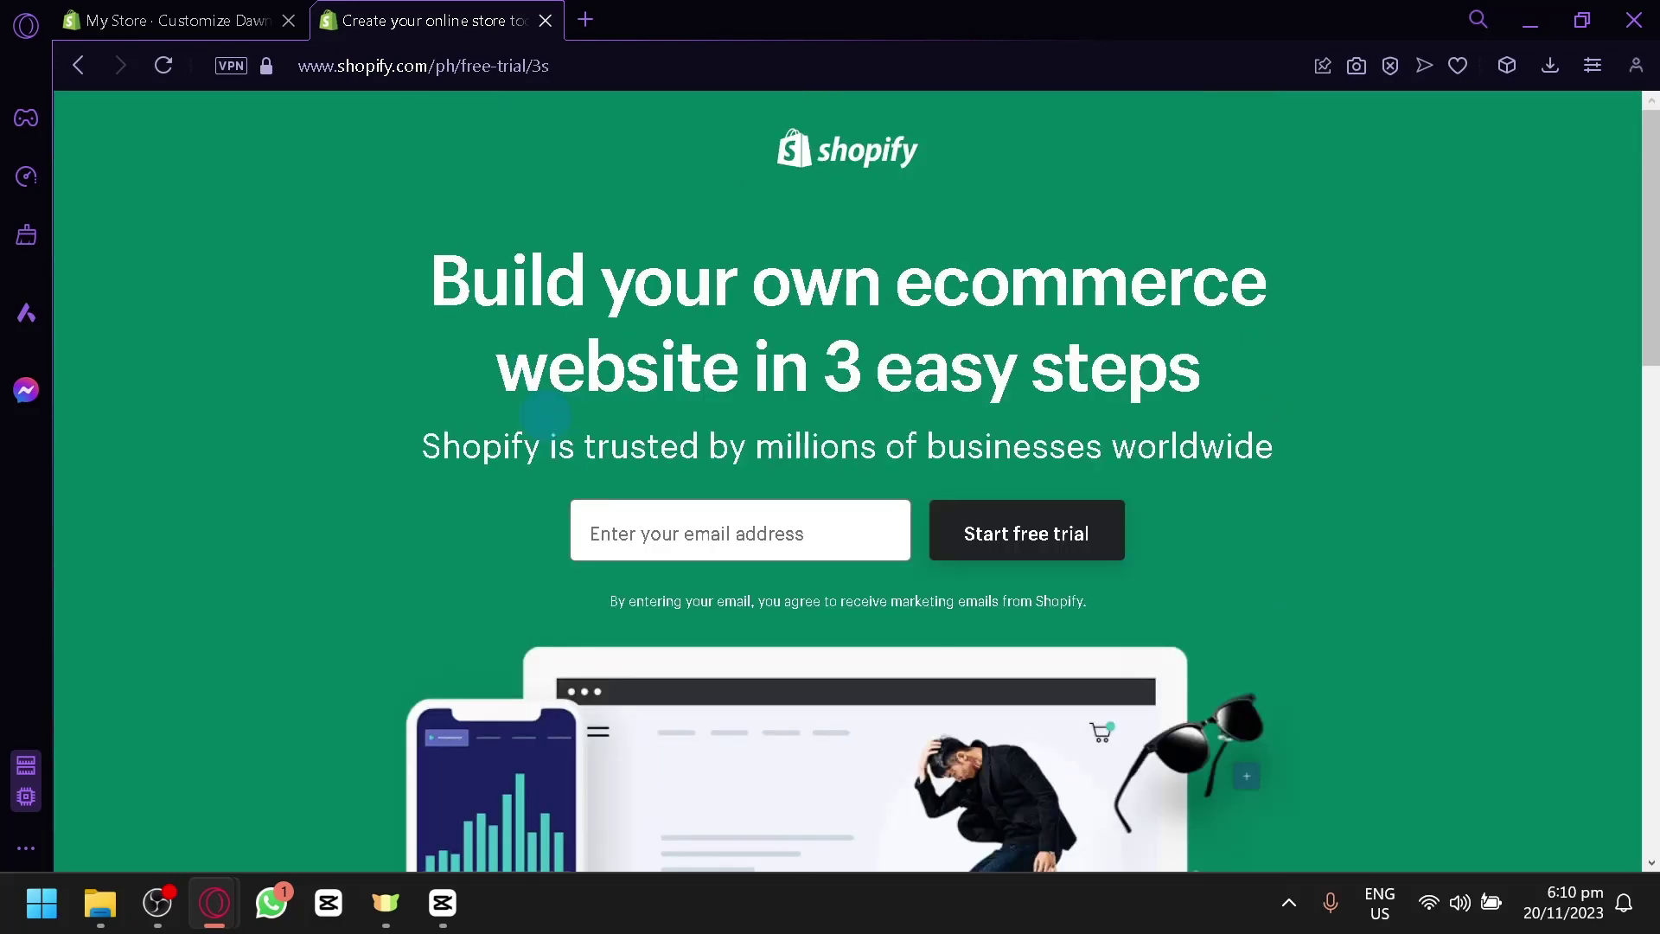
{"action": "scroll", "coordinate": [671, 478], "scroll_direction": "down", "scroll_amount": 10}
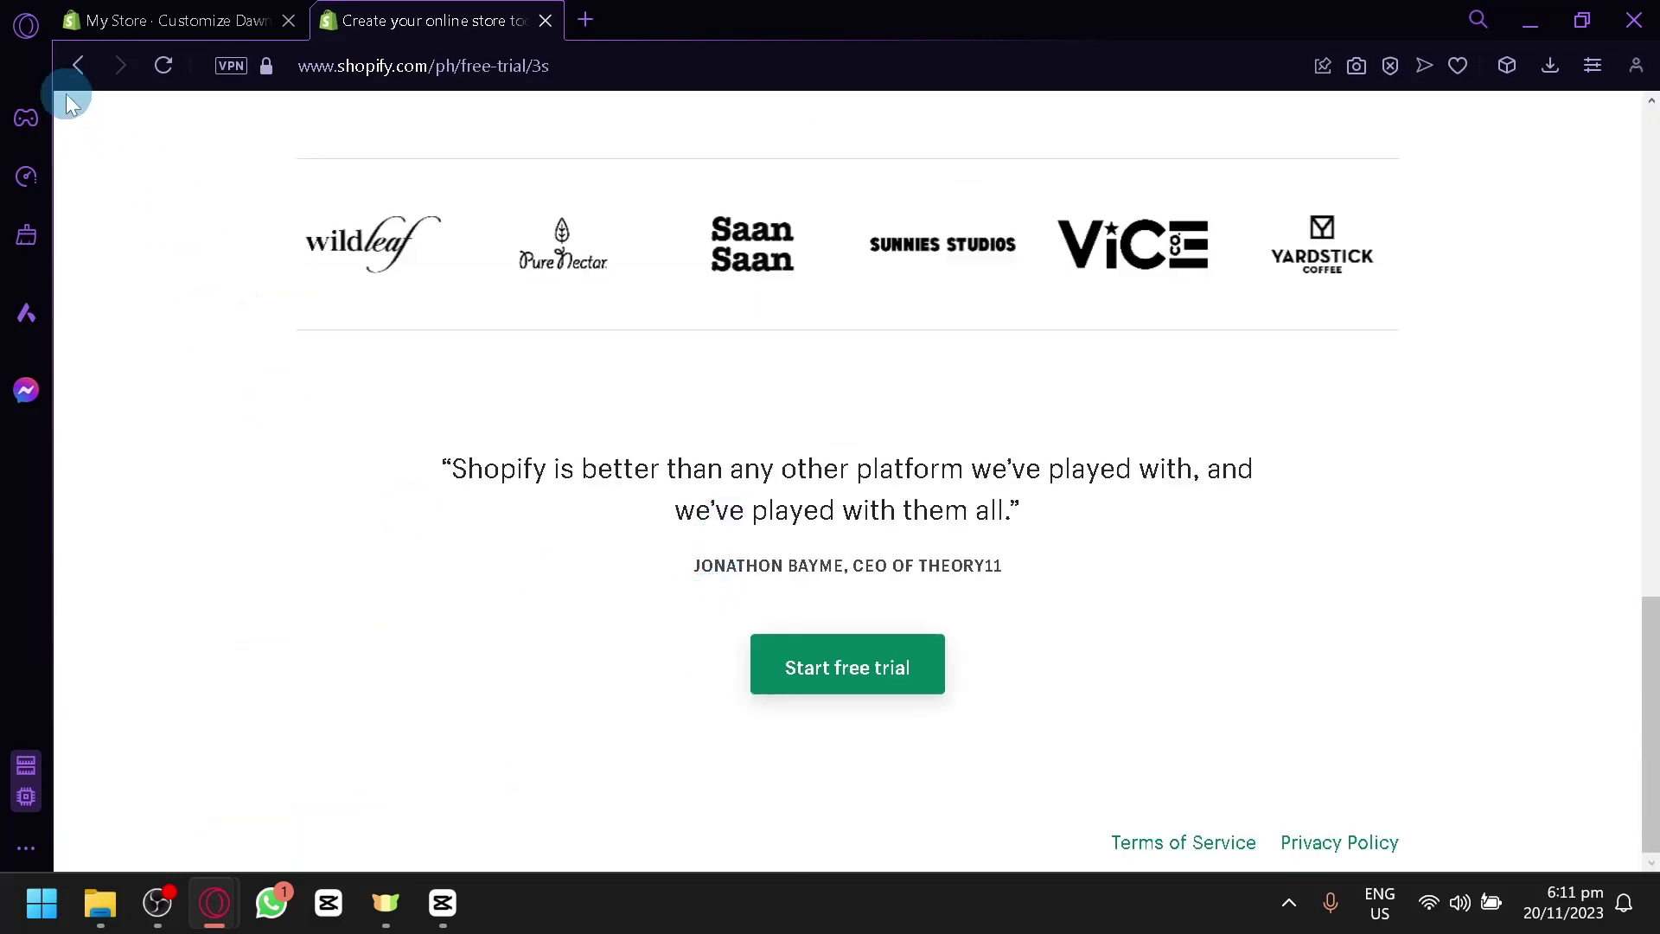
Step: Return to the Google results and scroll down to Fluorescent's 'Advanced: Custom Liquid' article
{"action": "left_click", "coordinate": [78, 66]}
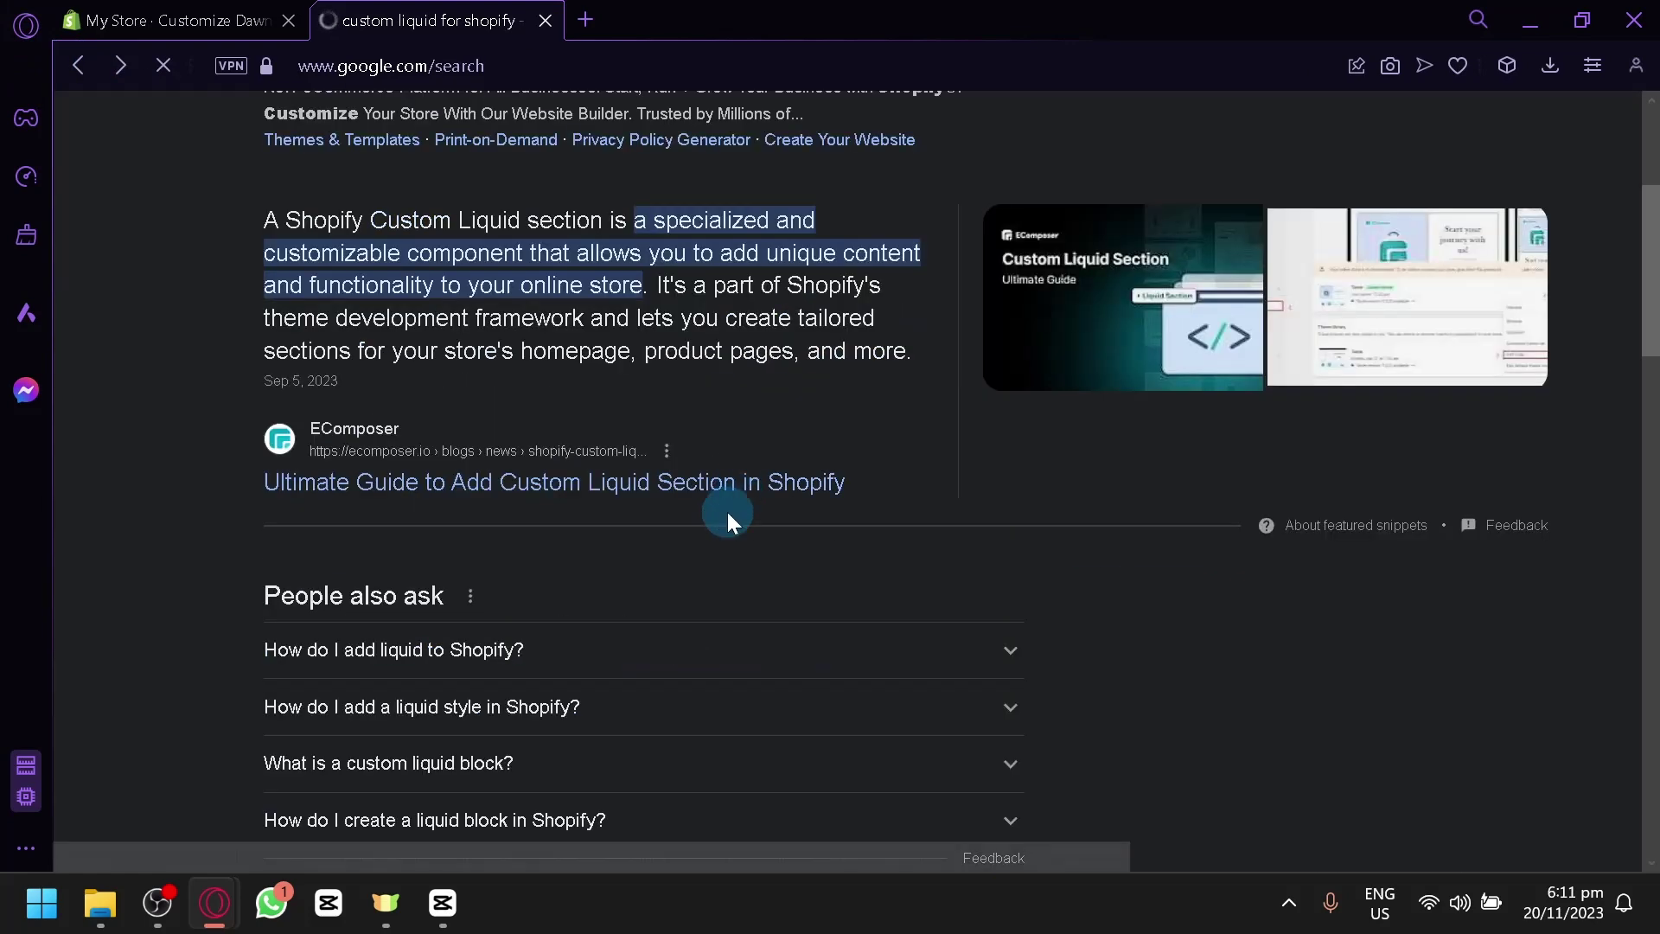
{"action": "scroll", "coordinate": [718, 533], "scroll_direction": "down", "scroll_amount": 6}
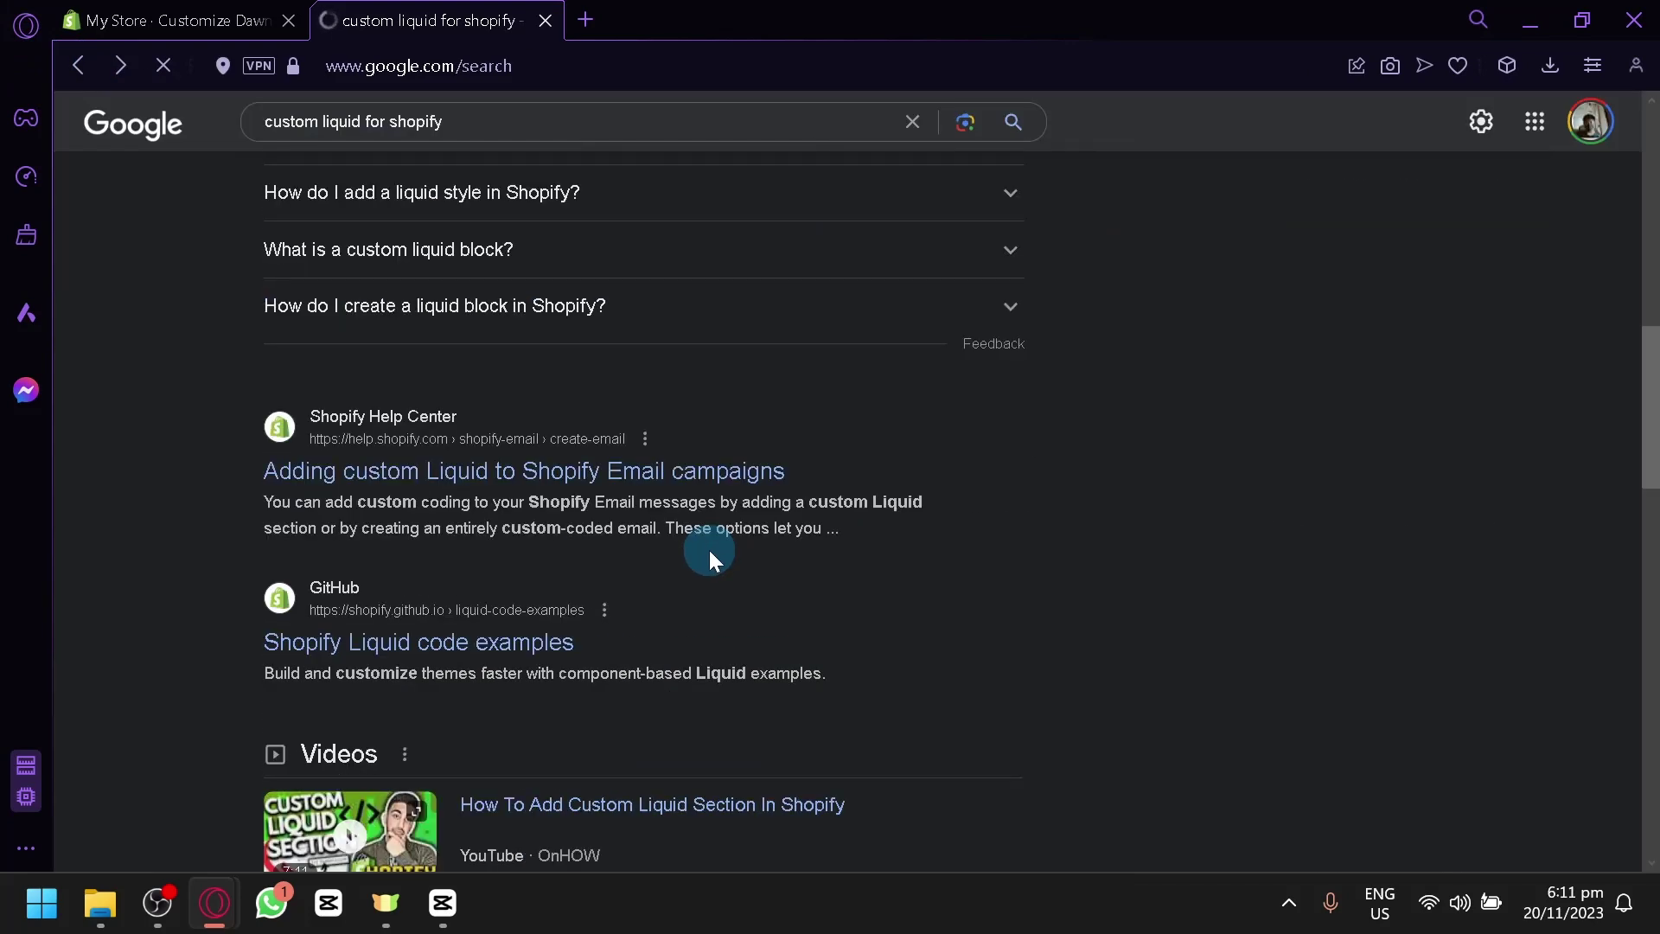
{"action": "scroll", "coordinate": [704, 553], "scroll_direction": "down", "scroll_amount": 11}
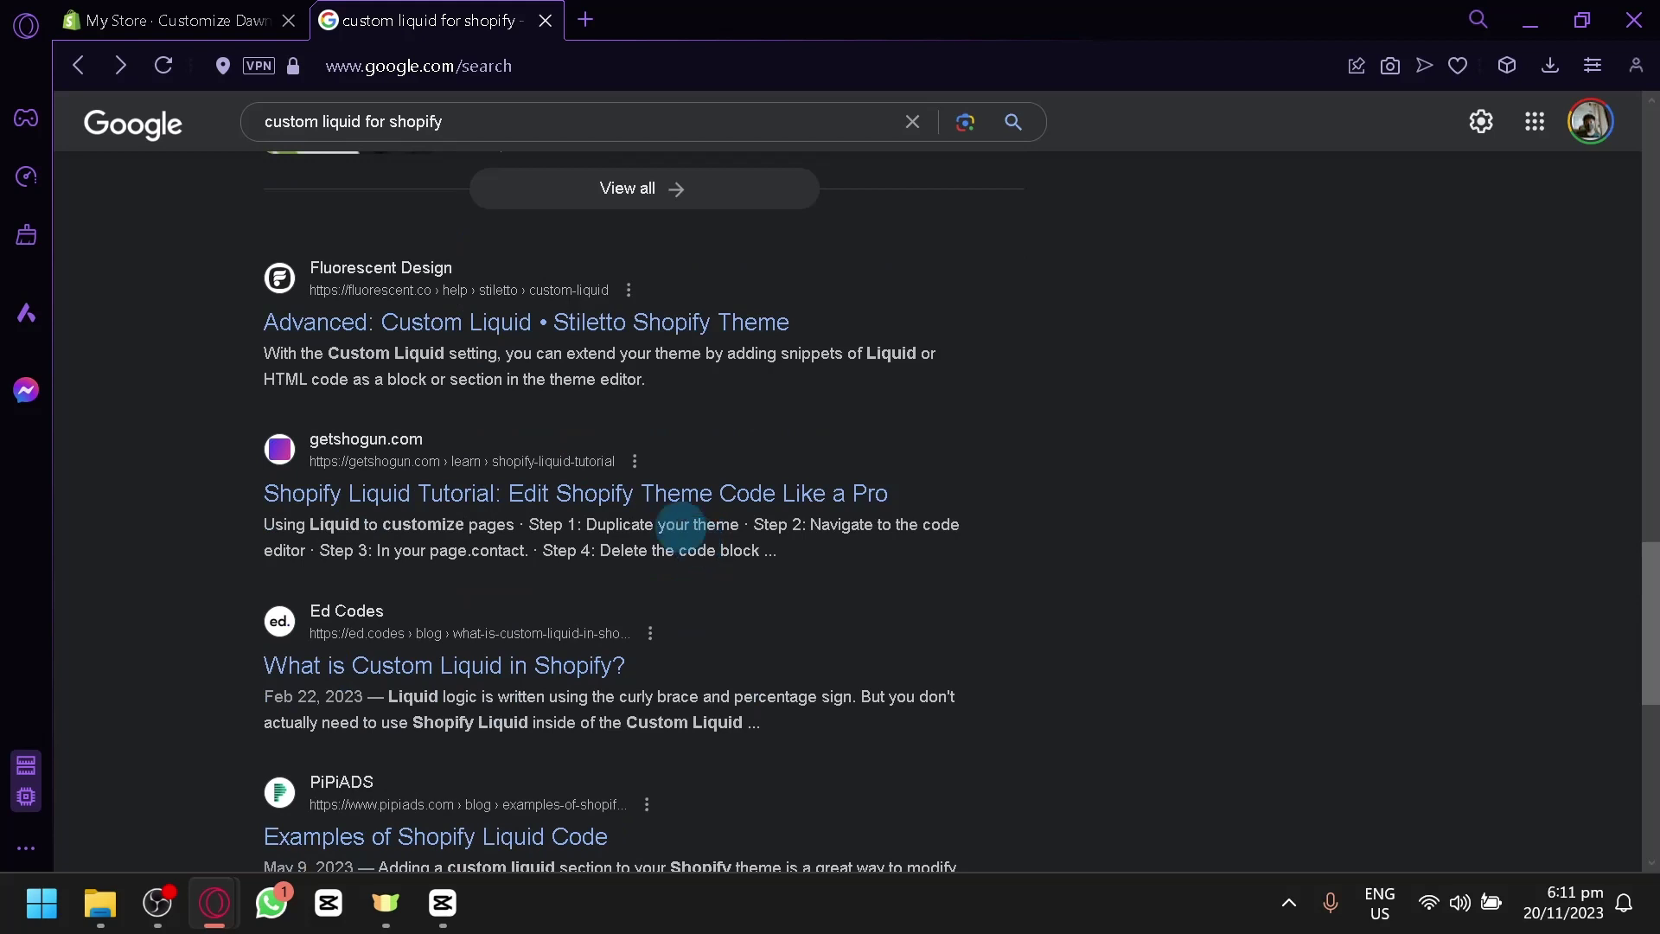
{"action": "scroll", "coordinate": [582, 419], "scroll_direction": "down", "scroll_amount": 4}
{"action": "scroll", "coordinate": [574, 392], "scroll_direction": "up", "scroll_amount": 4}
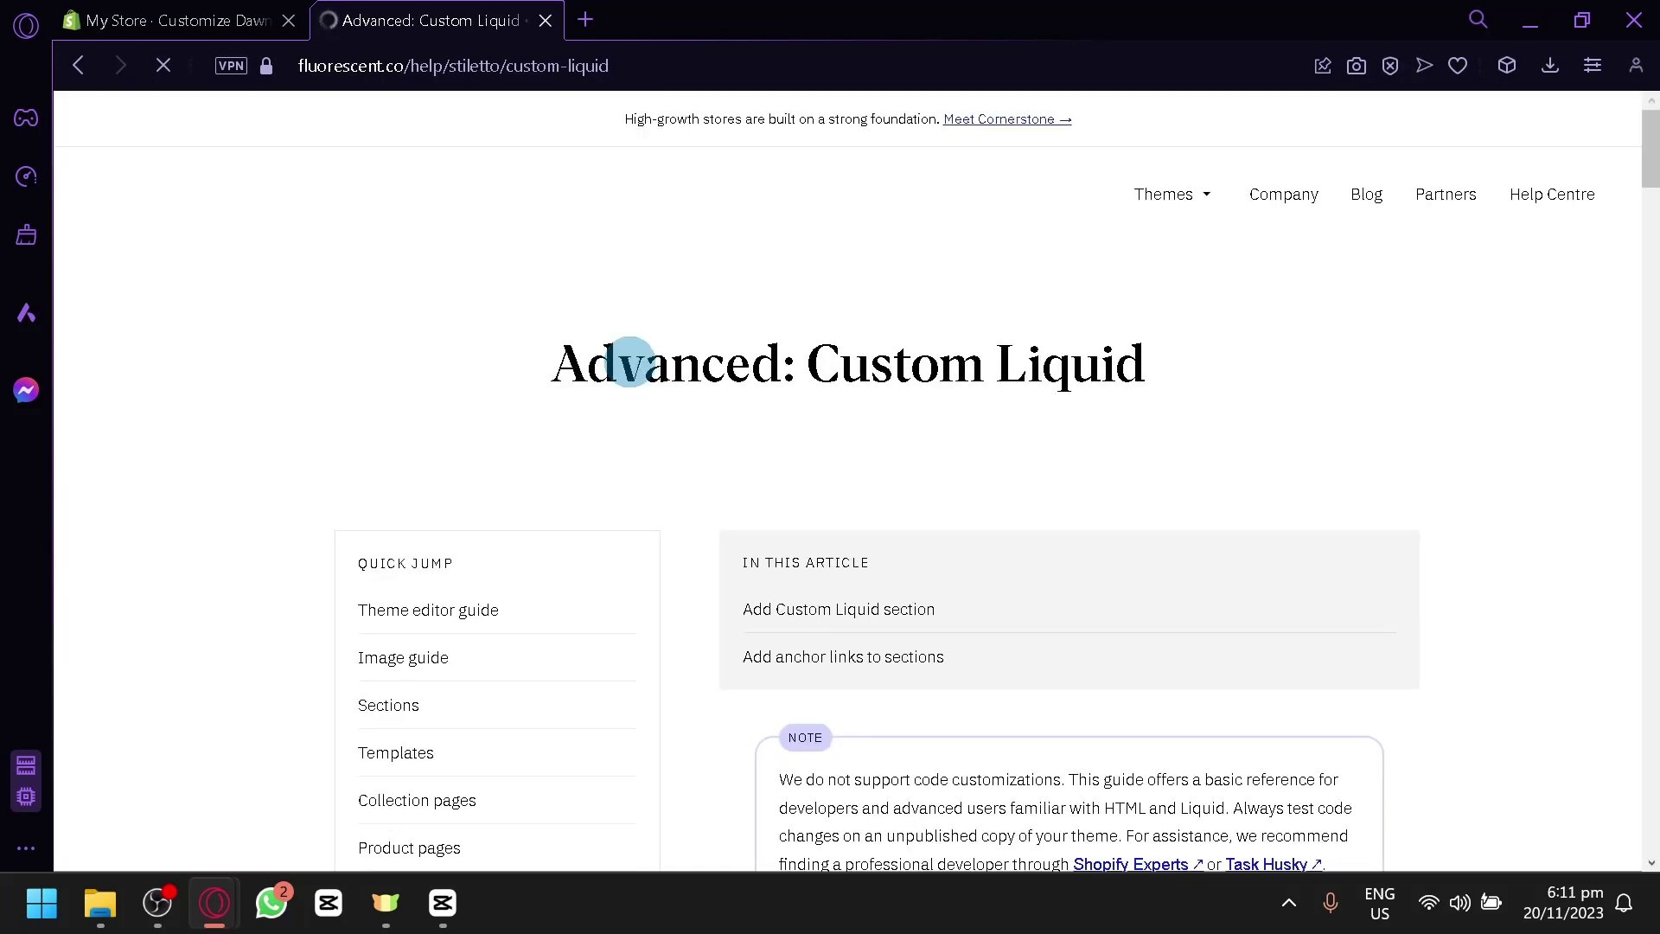
Step: Read through the article's 'Add Custom Liquid section' steps, then switch back to the Dawn editor tab
{"action": "scroll", "coordinate": [649, 398], "scroll_direction": "down", "scroll_amount": 5}
{"action": "scroll", "coordinate": [813, 472], "scroll_direction": "up", "scroll_amount": 4}
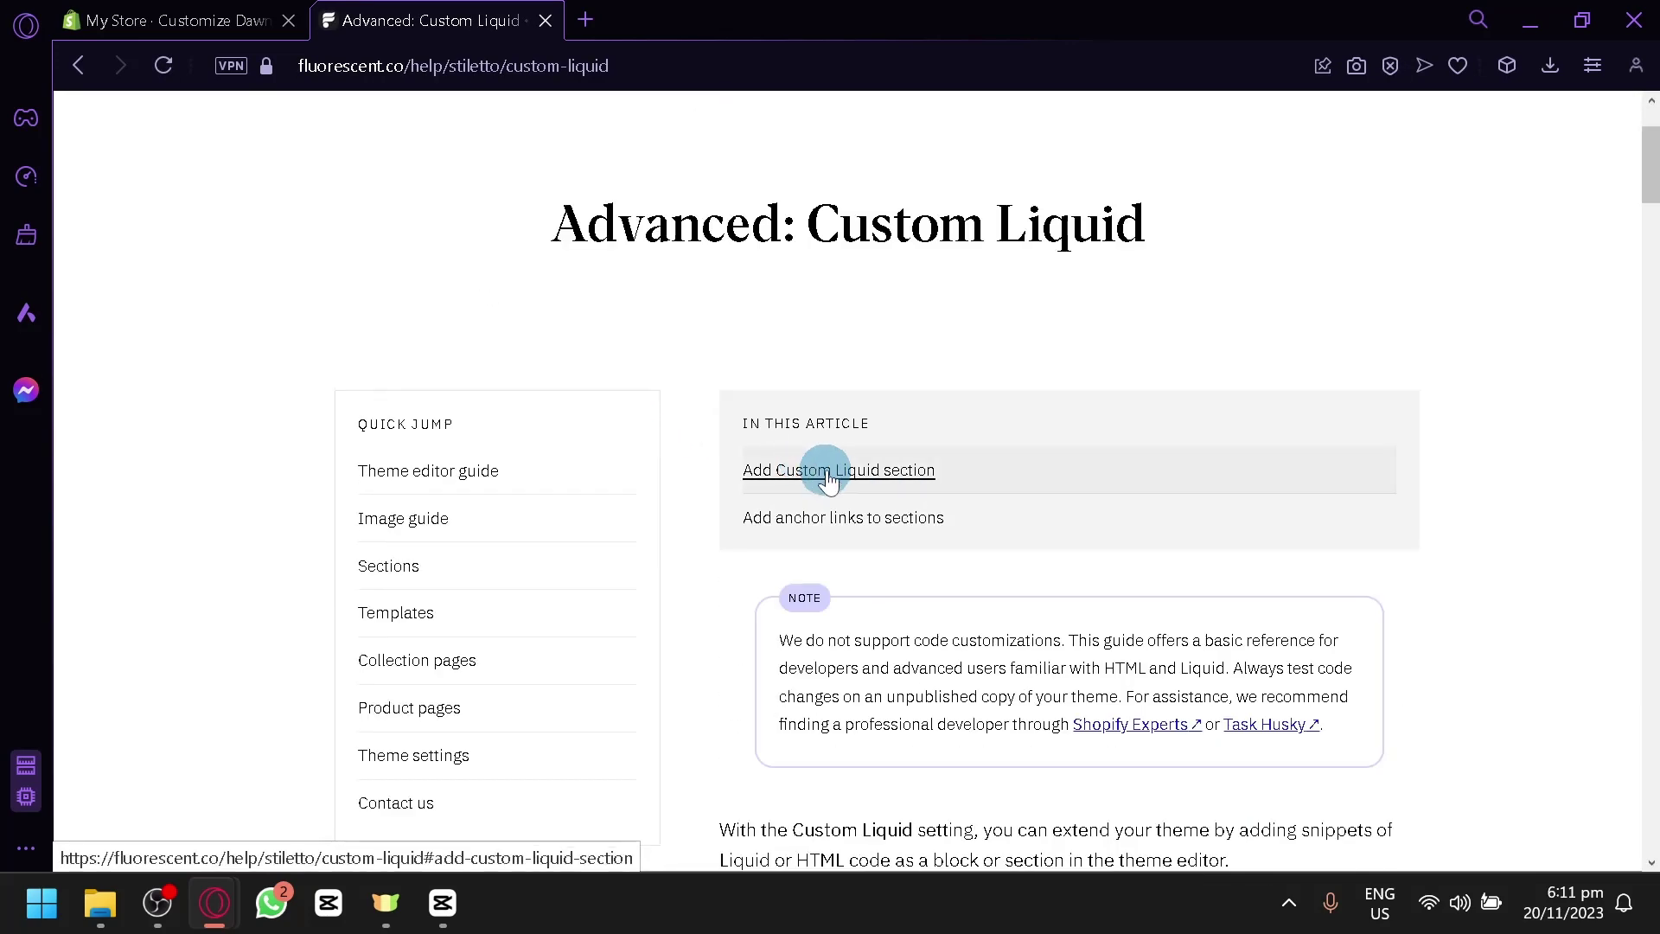
{"action": "left_click", "coordinate": [828, 474]}
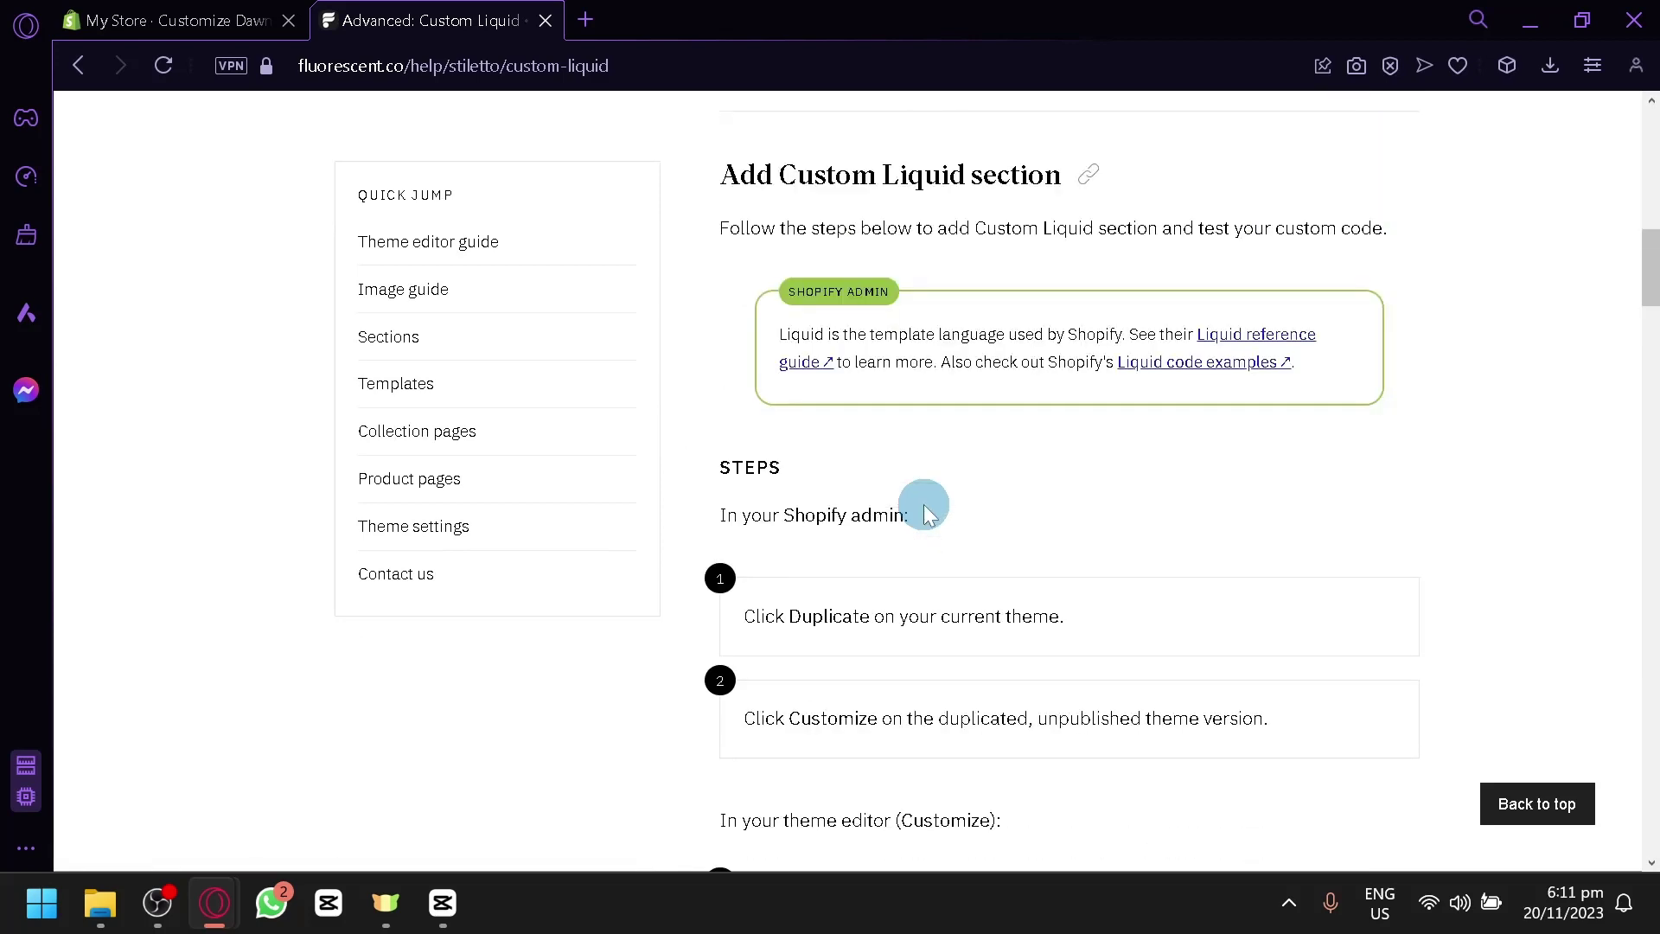
{"action": "scroll", "coordinate": [923, 505], "scroll_direction": "down", "scroll_amount": 20}
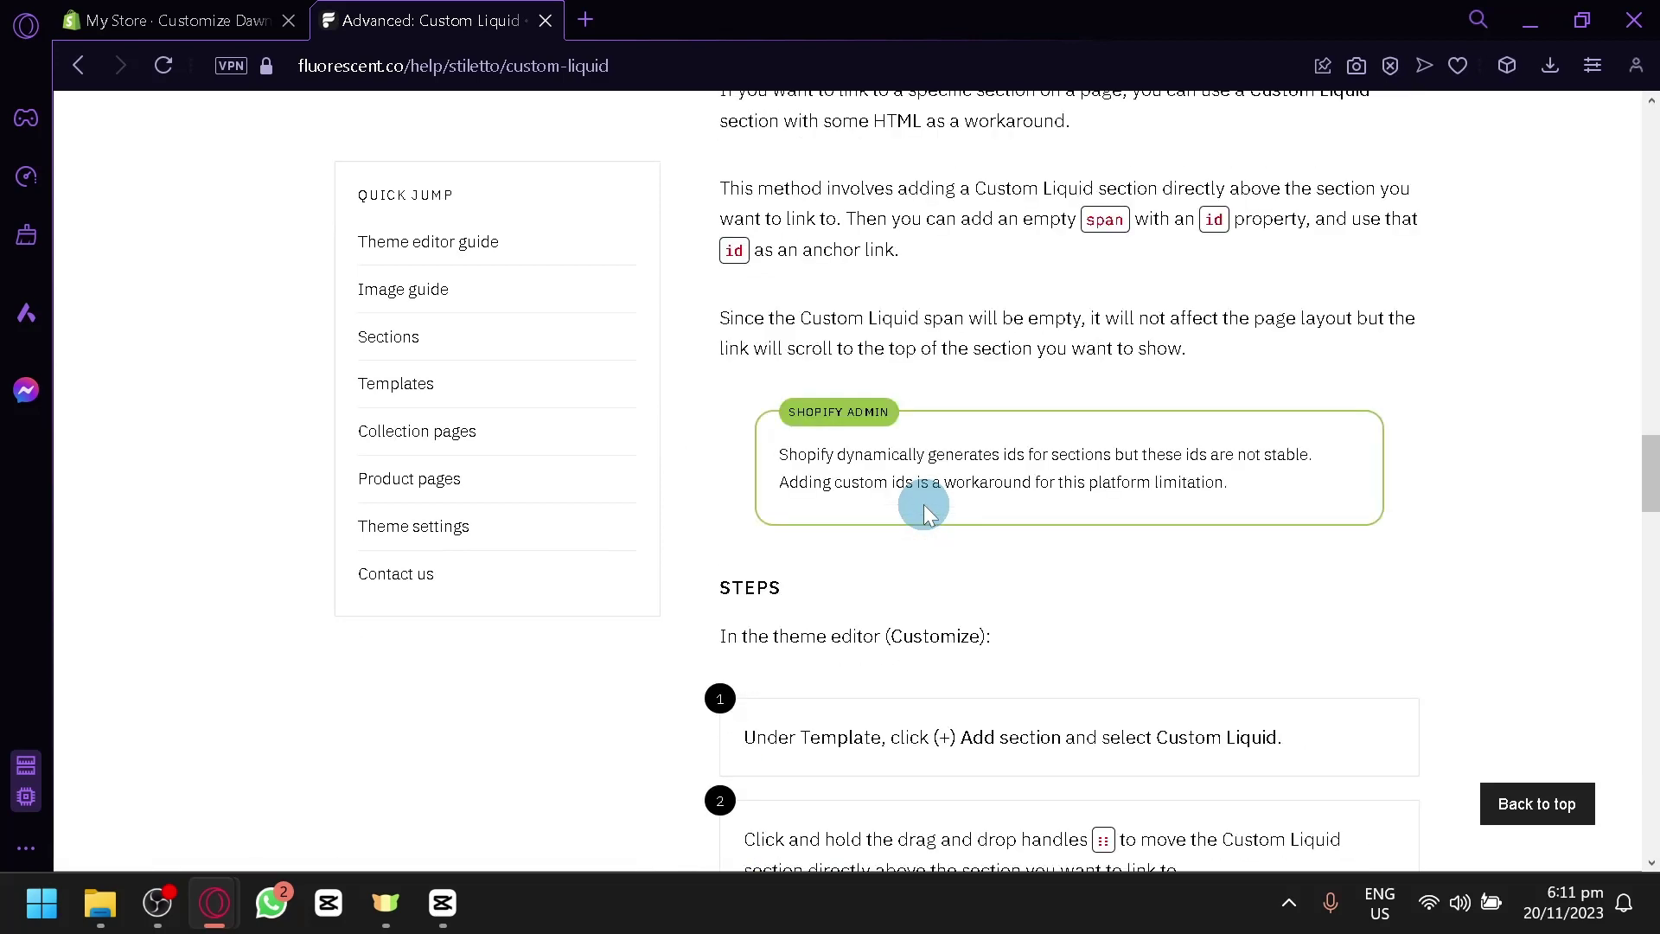
{"action": "scroll", "coordinate": [924, 505], "scroll_direction": "down", "scroll_amount": 5}
{"action": "scroll", "coordinate": [924, 504], "scroll_direction": "down", "scroll_amount": 5}
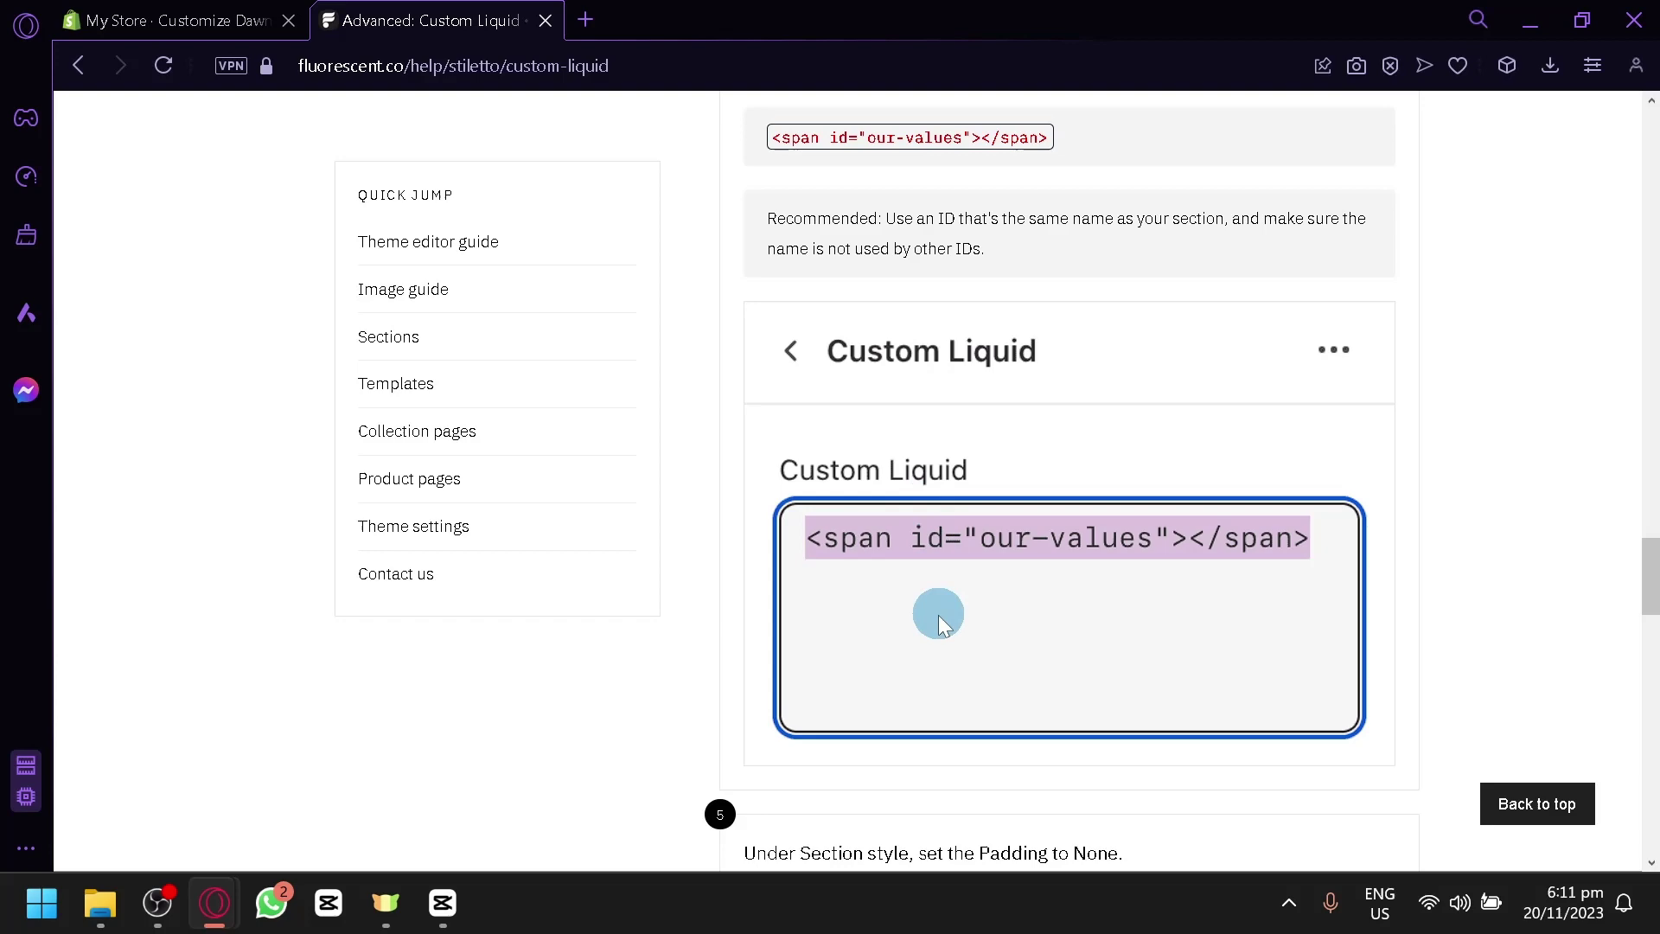
{"action": "scroll", "coordinate": [938, 615], "scroll_direction": "down", "scroll_amount": 3}
{"action": "scroll", "coordinate": [938, 415], "scroll_direction": "up", "scroll_amount": 7}
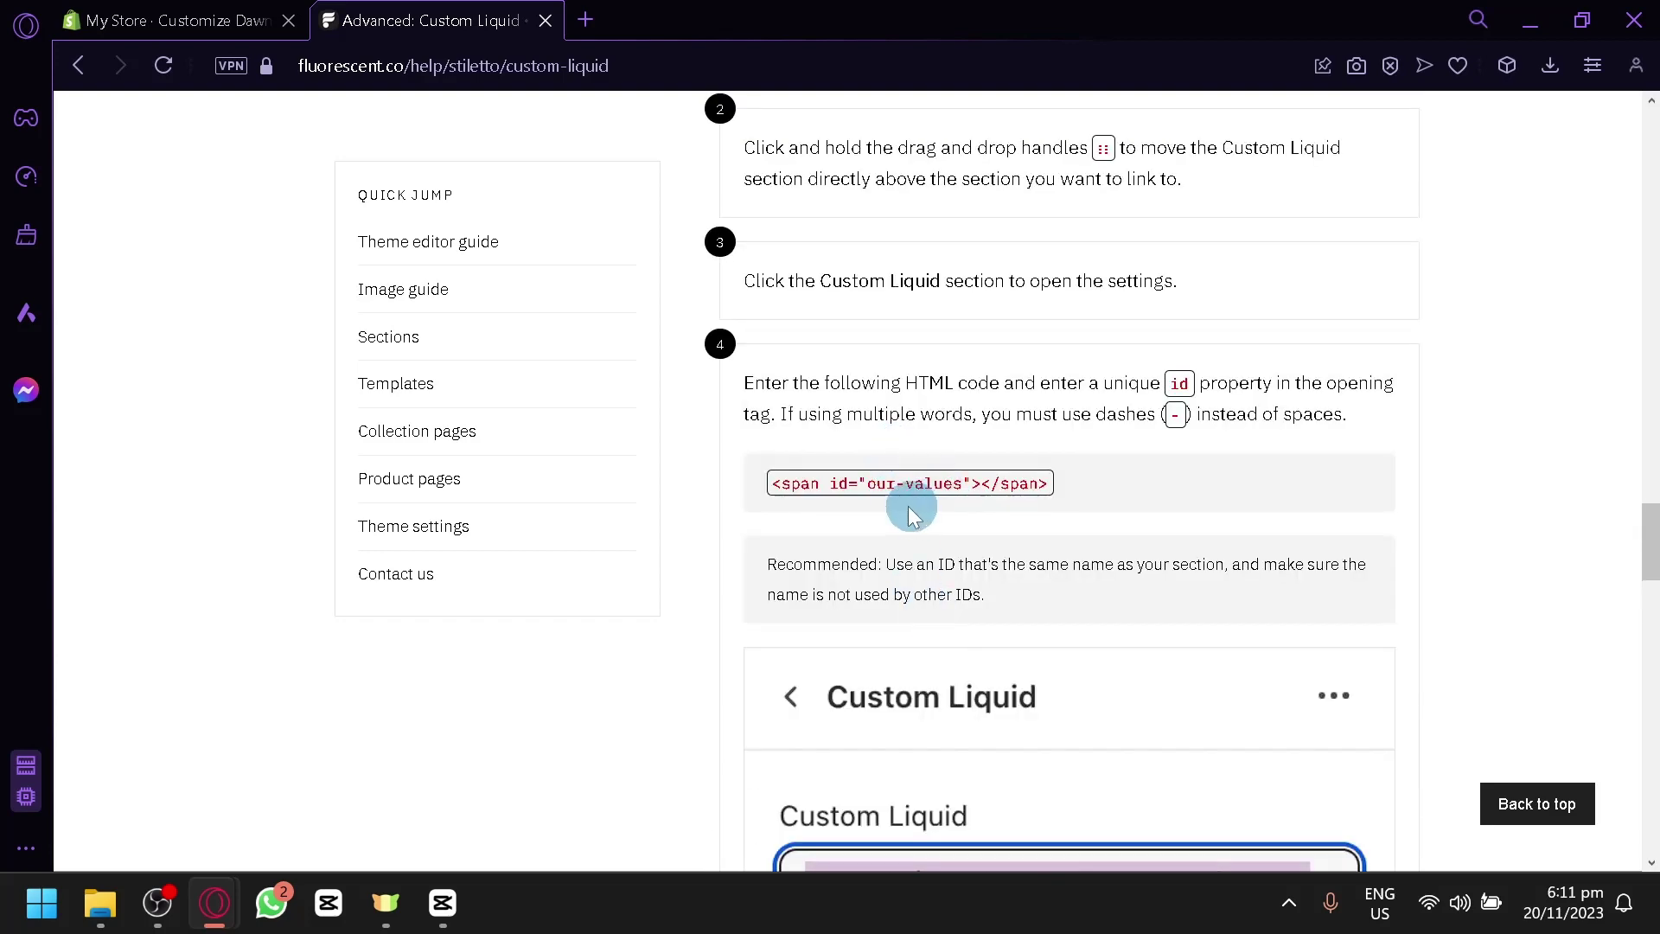
{"action": "scroll", "coordinate": [909, 514], "scroll_direction": "down", "scroll_amount": 20}
{"action": "scroll", "coordinate": [907, 519], "scroll_direction": "up", "scroll_amount": 5}
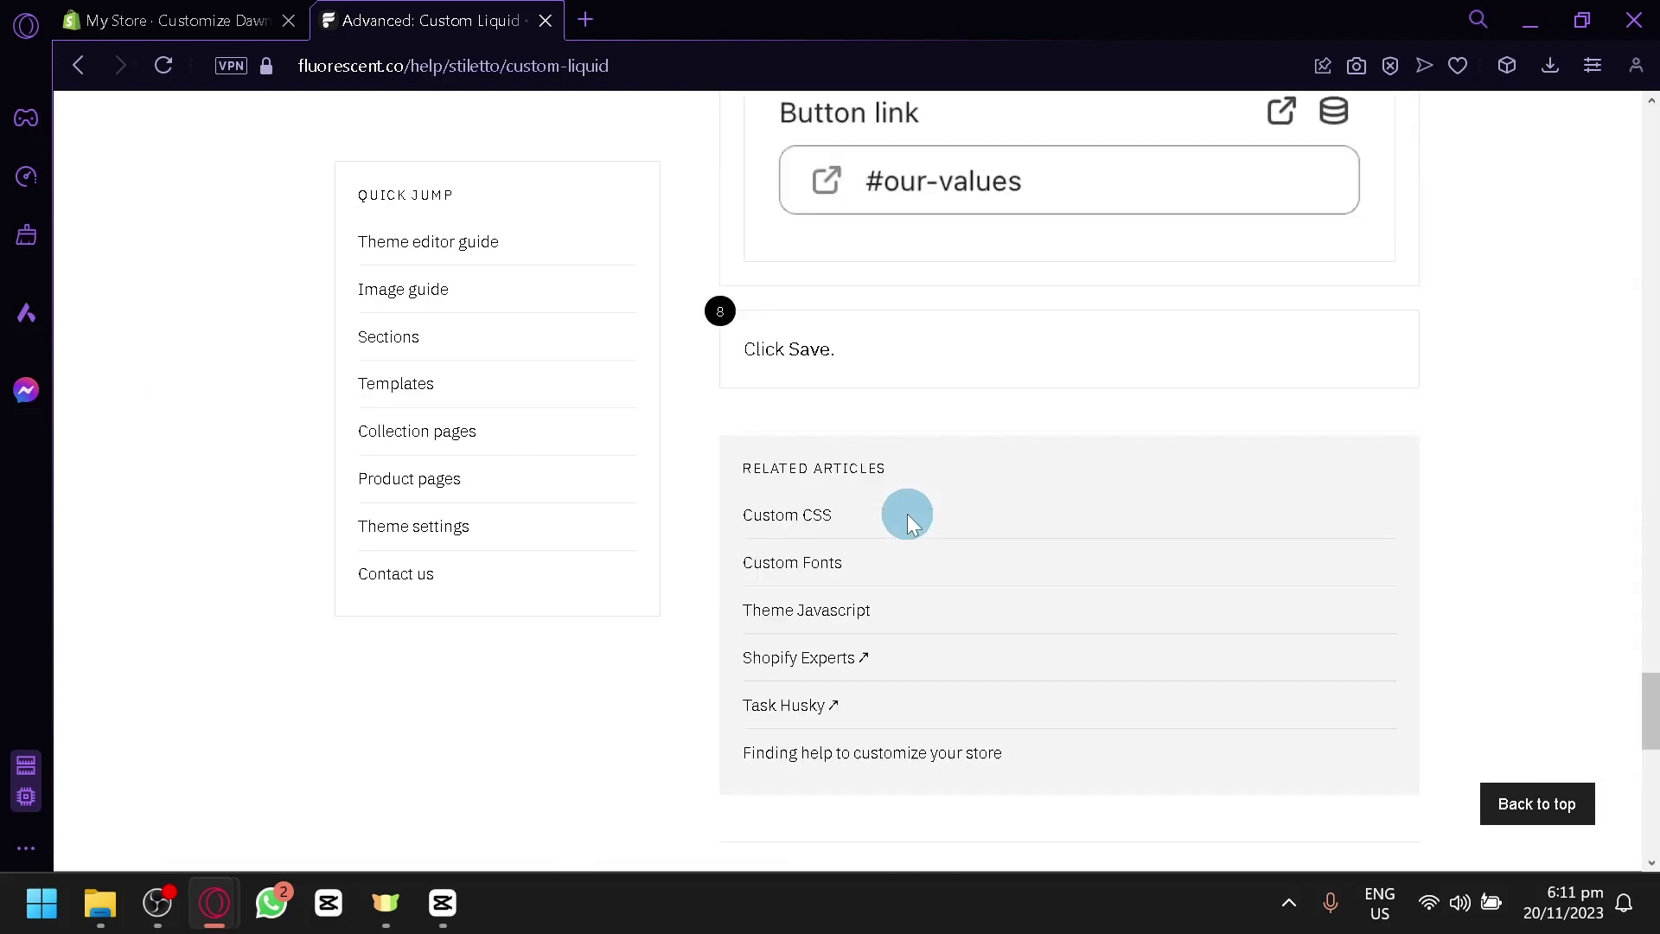
{"action": "left_click", "coordinate": [186, 19]}
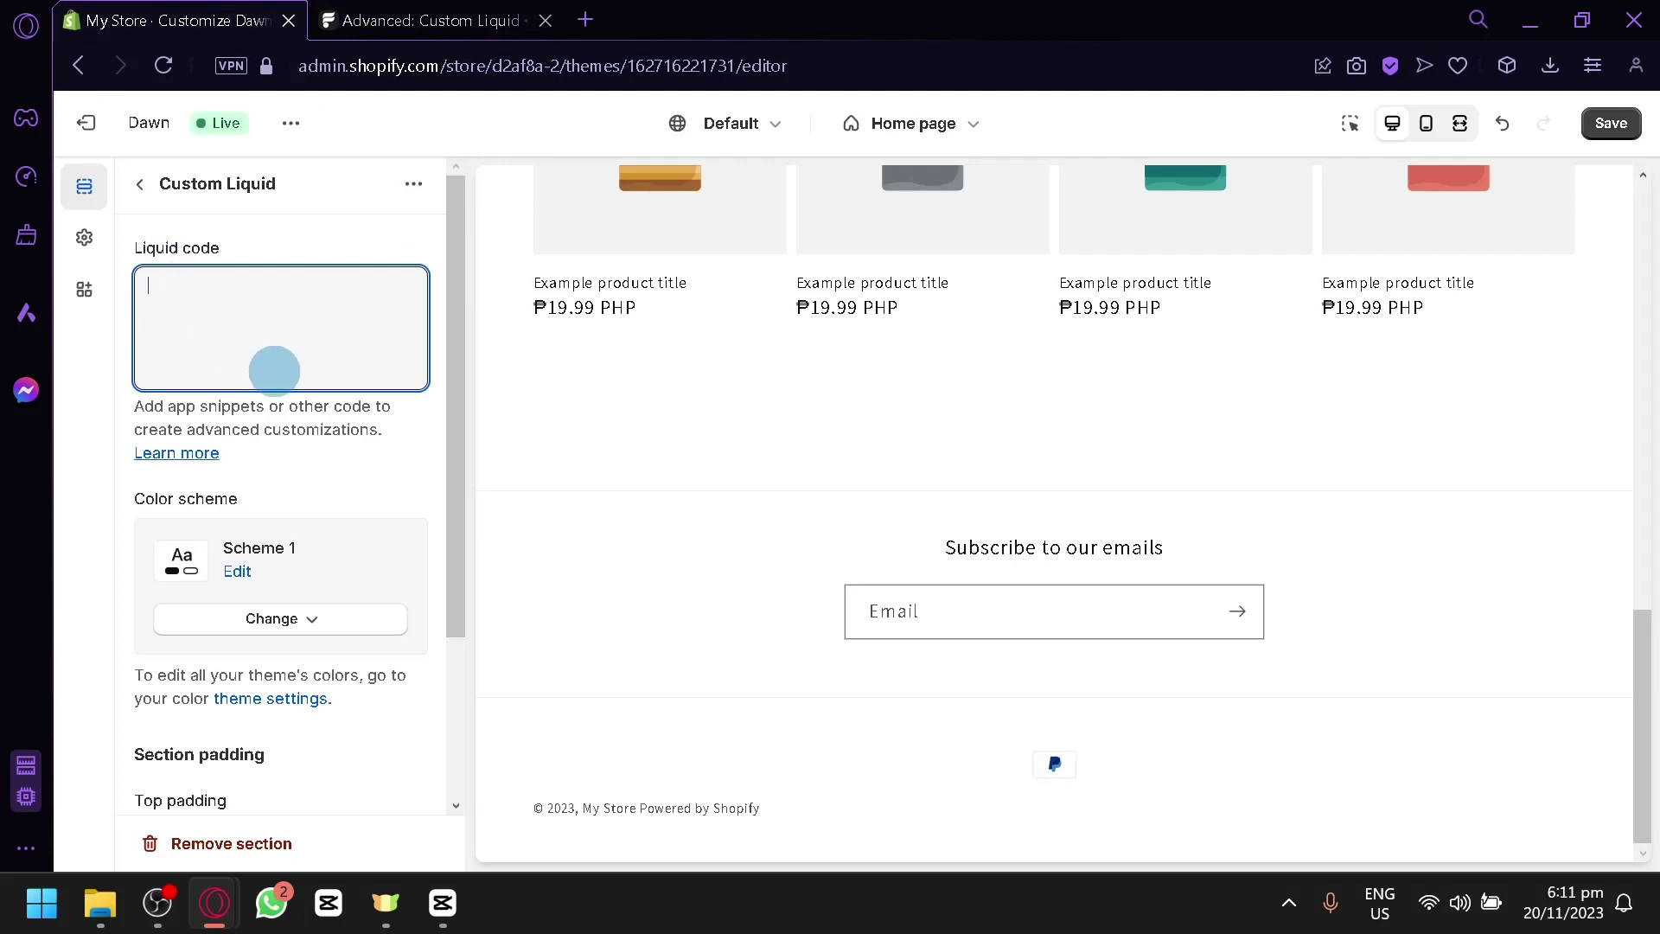
Step: Close the help article tab and leave the empty Custom Liquid settings
{"action": "scroll", "coordinate": [274, 370], "scroll_direction": "down", "scroll_amount": 3}
{"action": "left_click", "coordinate": [545, 20]}
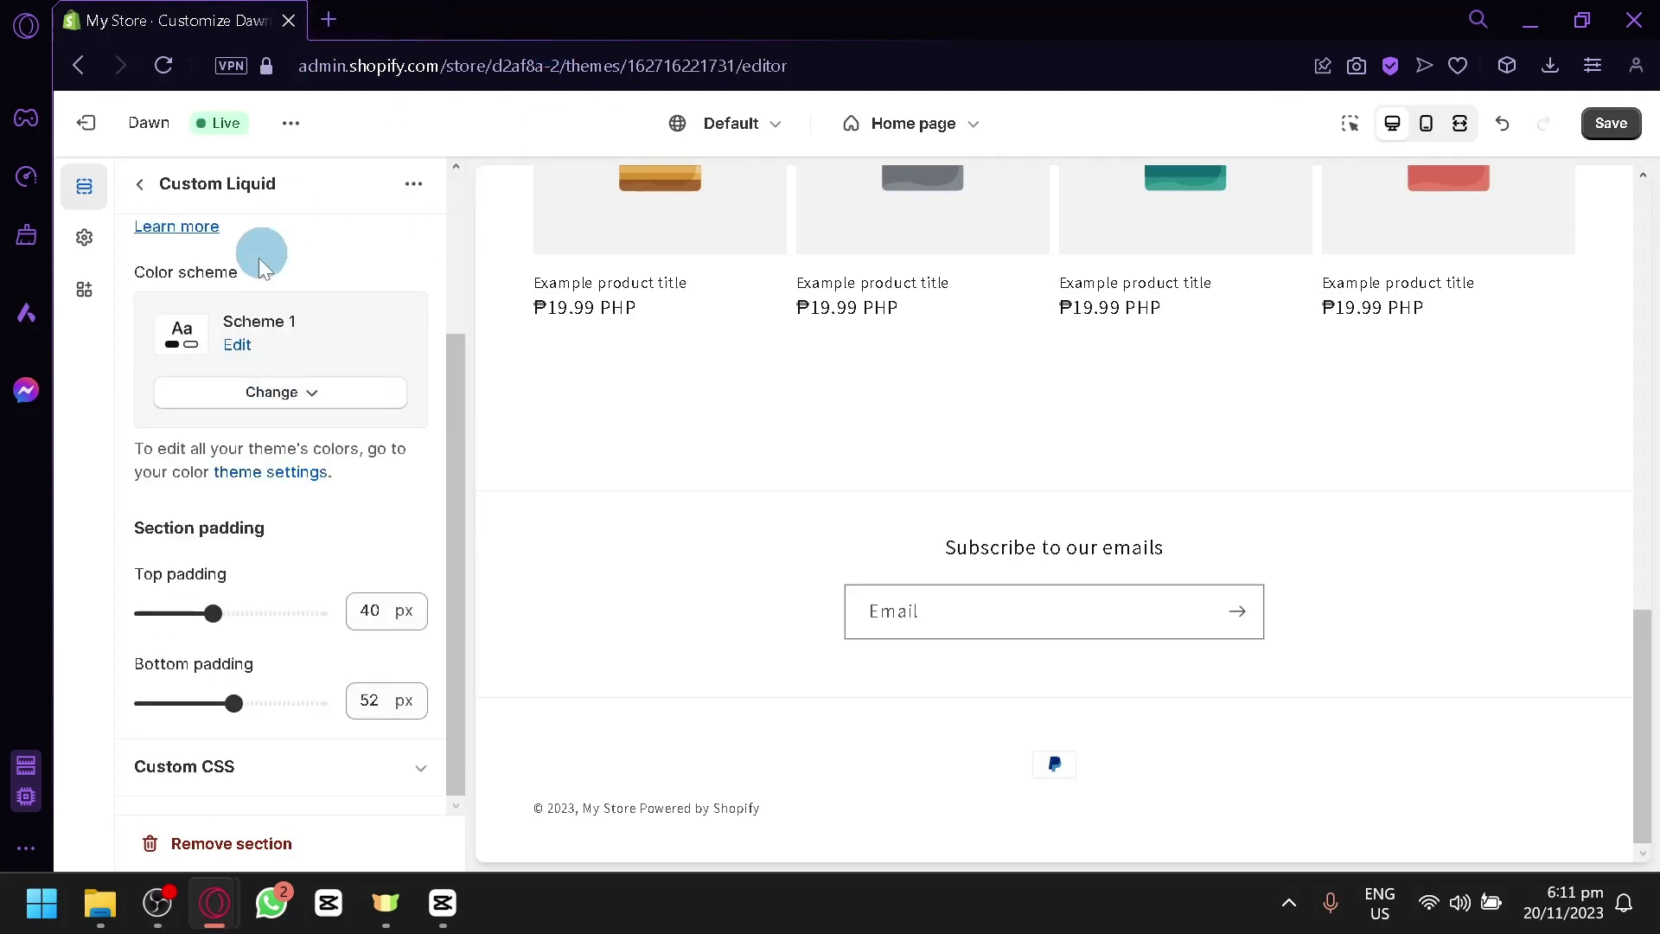
{"action": "scroll", "coordinate": [262, 266], "scroll_direction": "up", "scroll_amount": 3}
{"action": "left_click", "coordinate": [229, 347]}
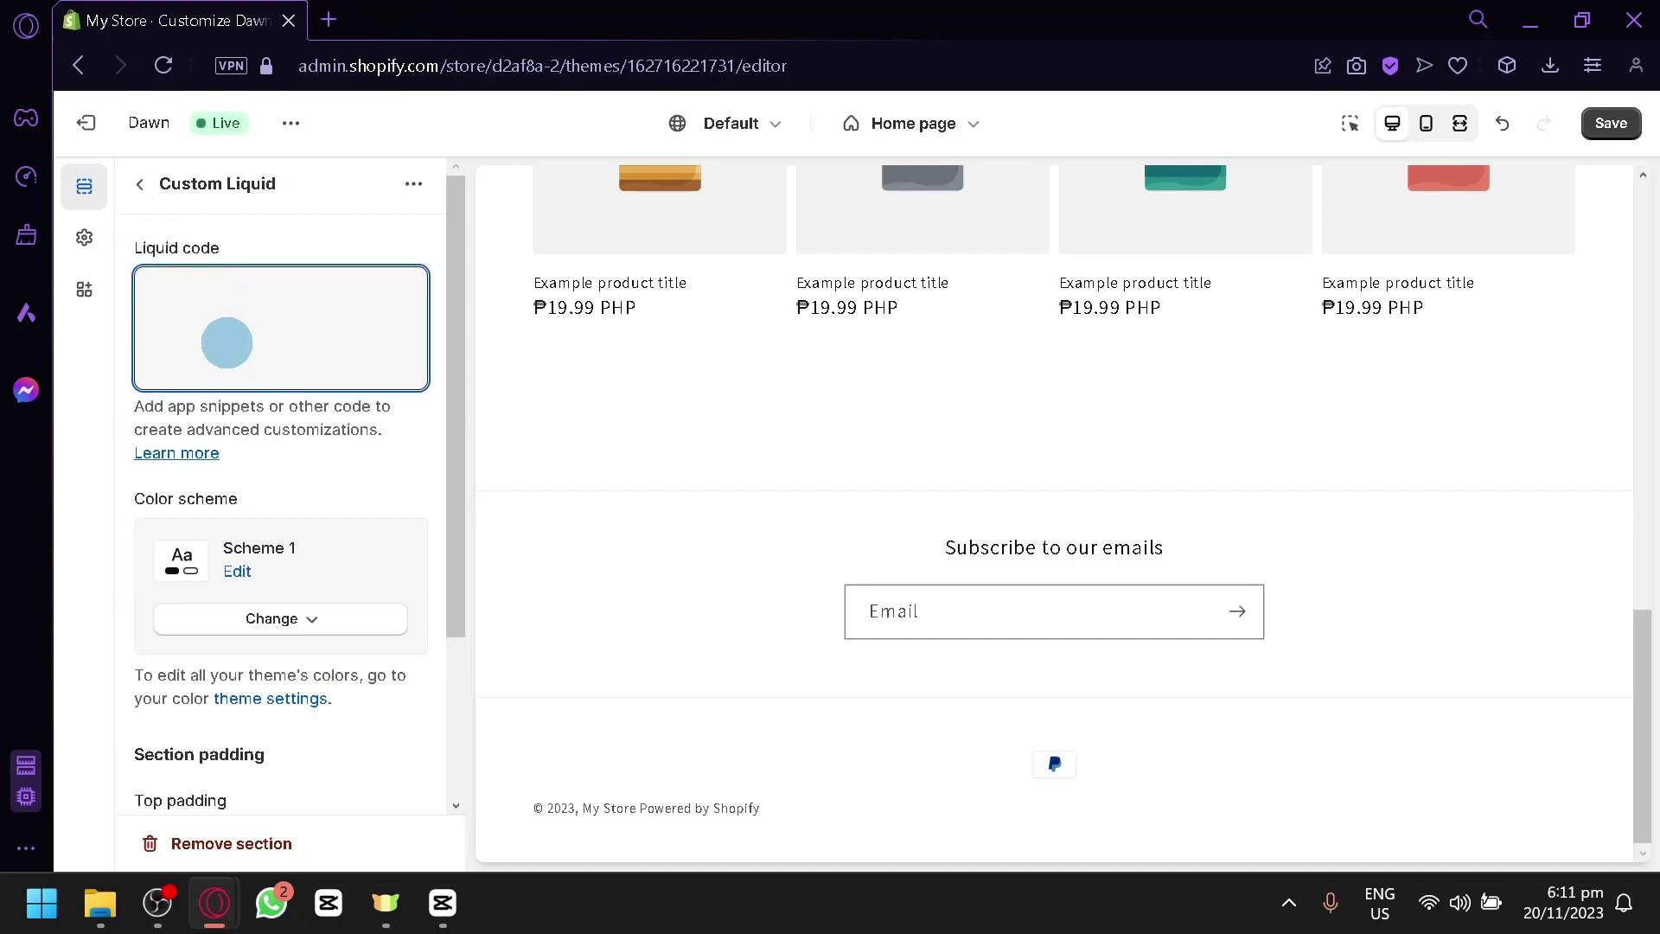
{"action": "left_click", "coordinate": [140, 190]}
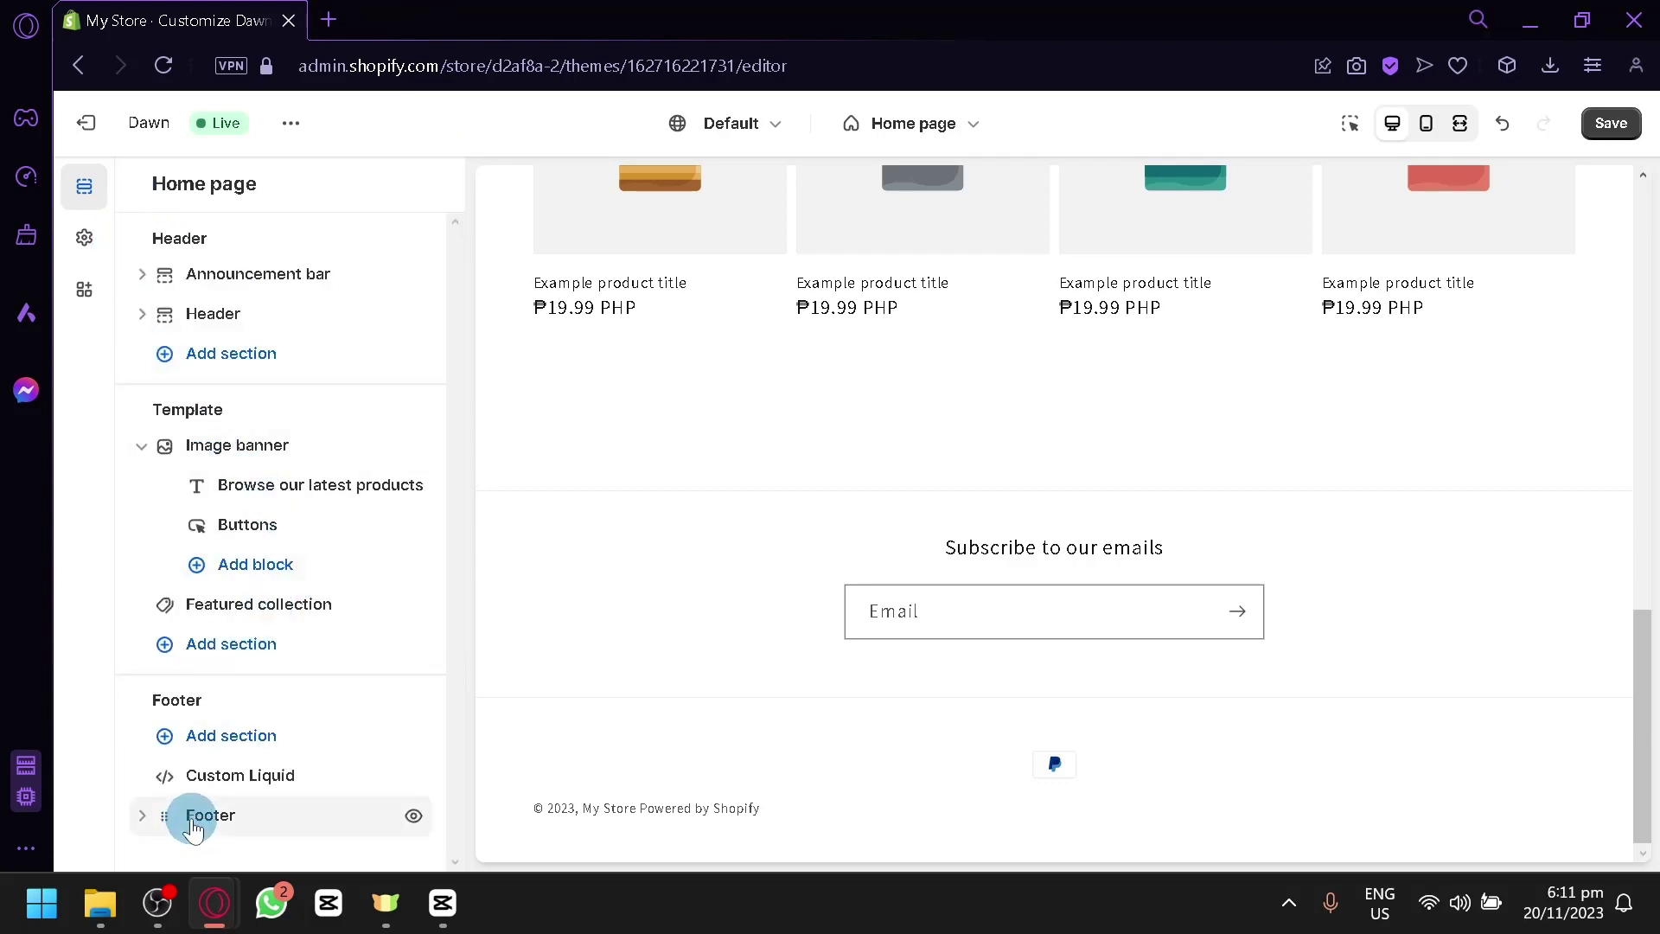
Step: Expand Footer in the Home page section list and open its settings
{"action": "left_click", "coordinate": [192, 821]}
{"action": "scroll", "coordinate": [260, 588], "scroll_direction": "up", "scroll_amount": 5}
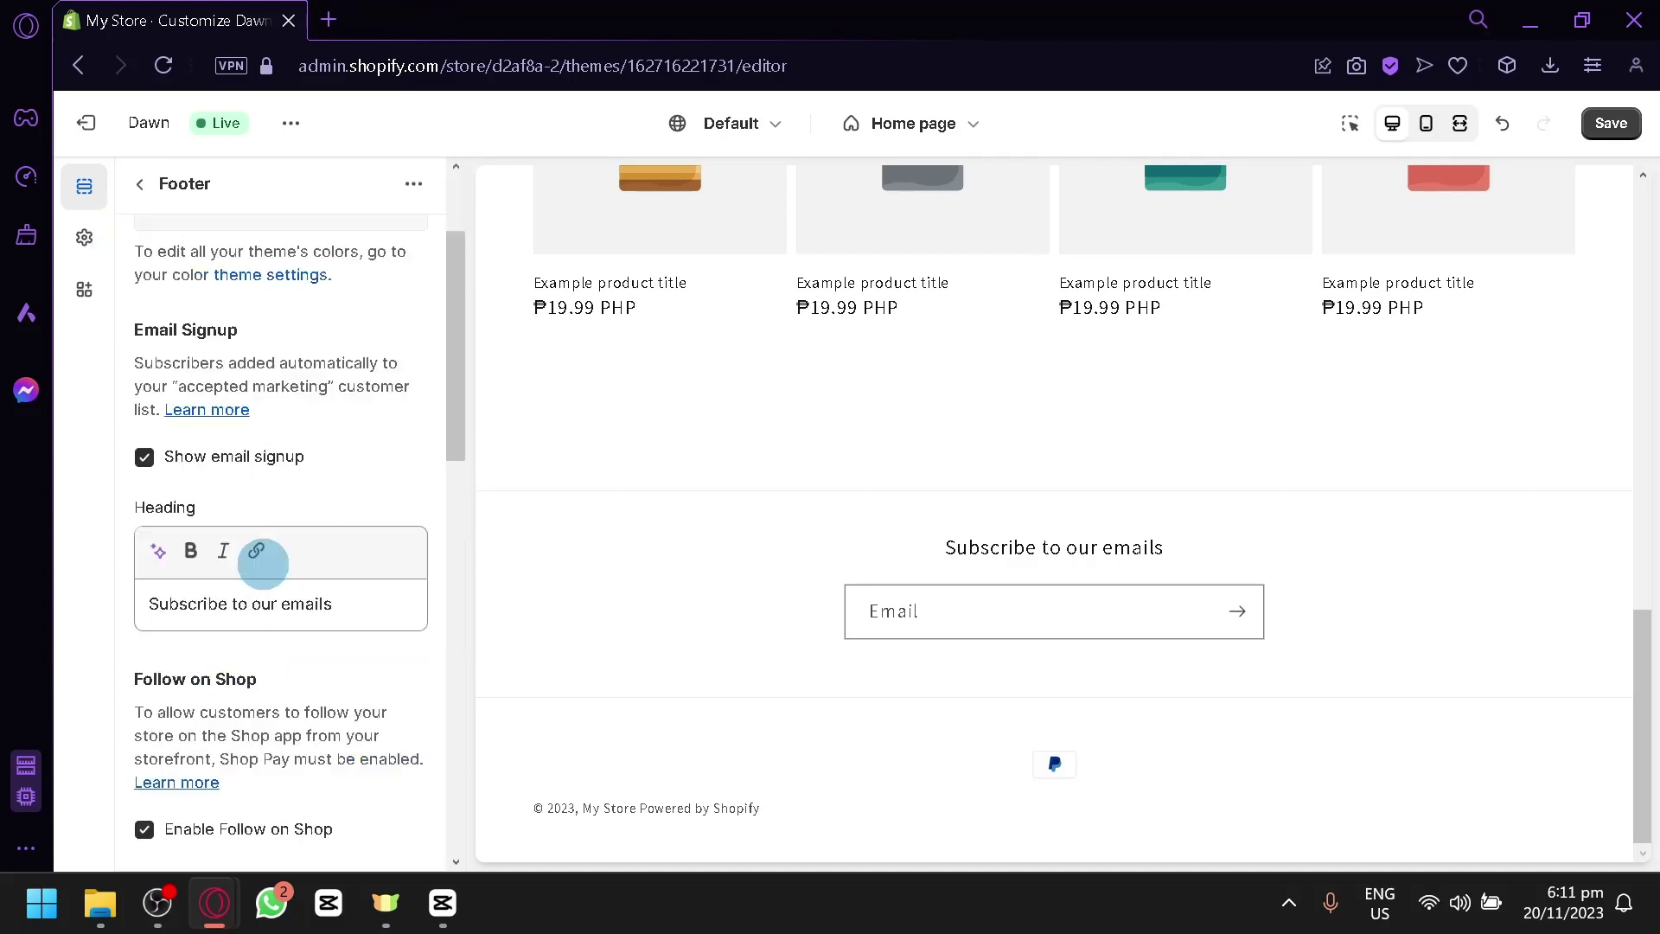
{"action": "left_click", "coordinate": [144, 188]}
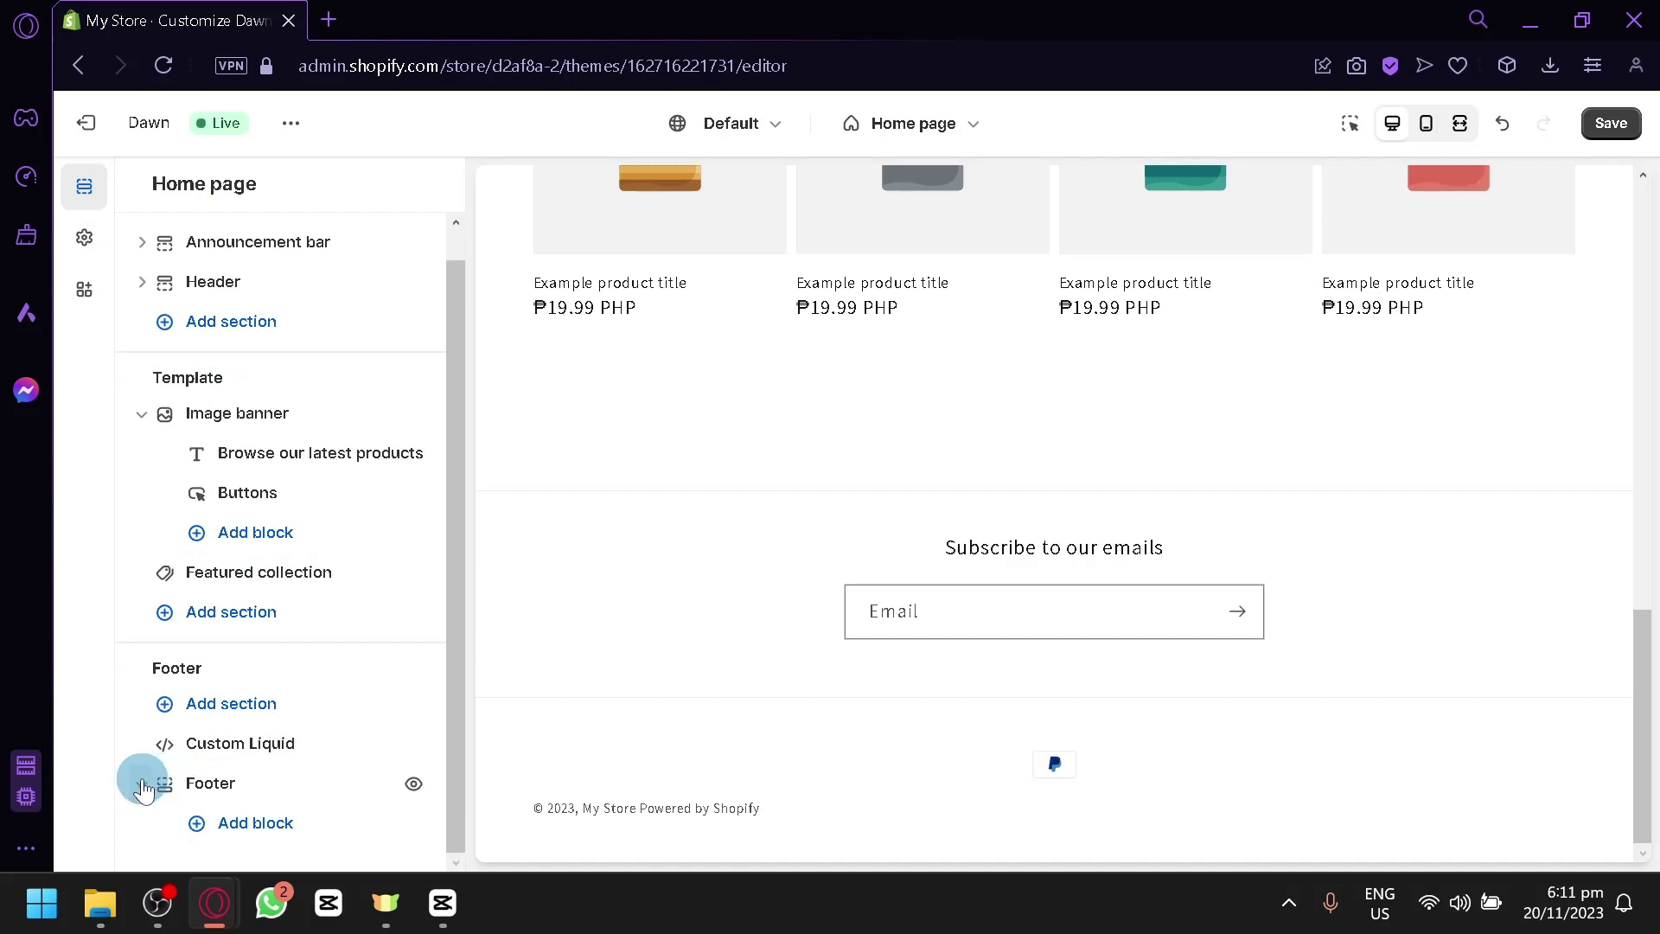
{"action": "left_click", "coordinate": [141, 814]}
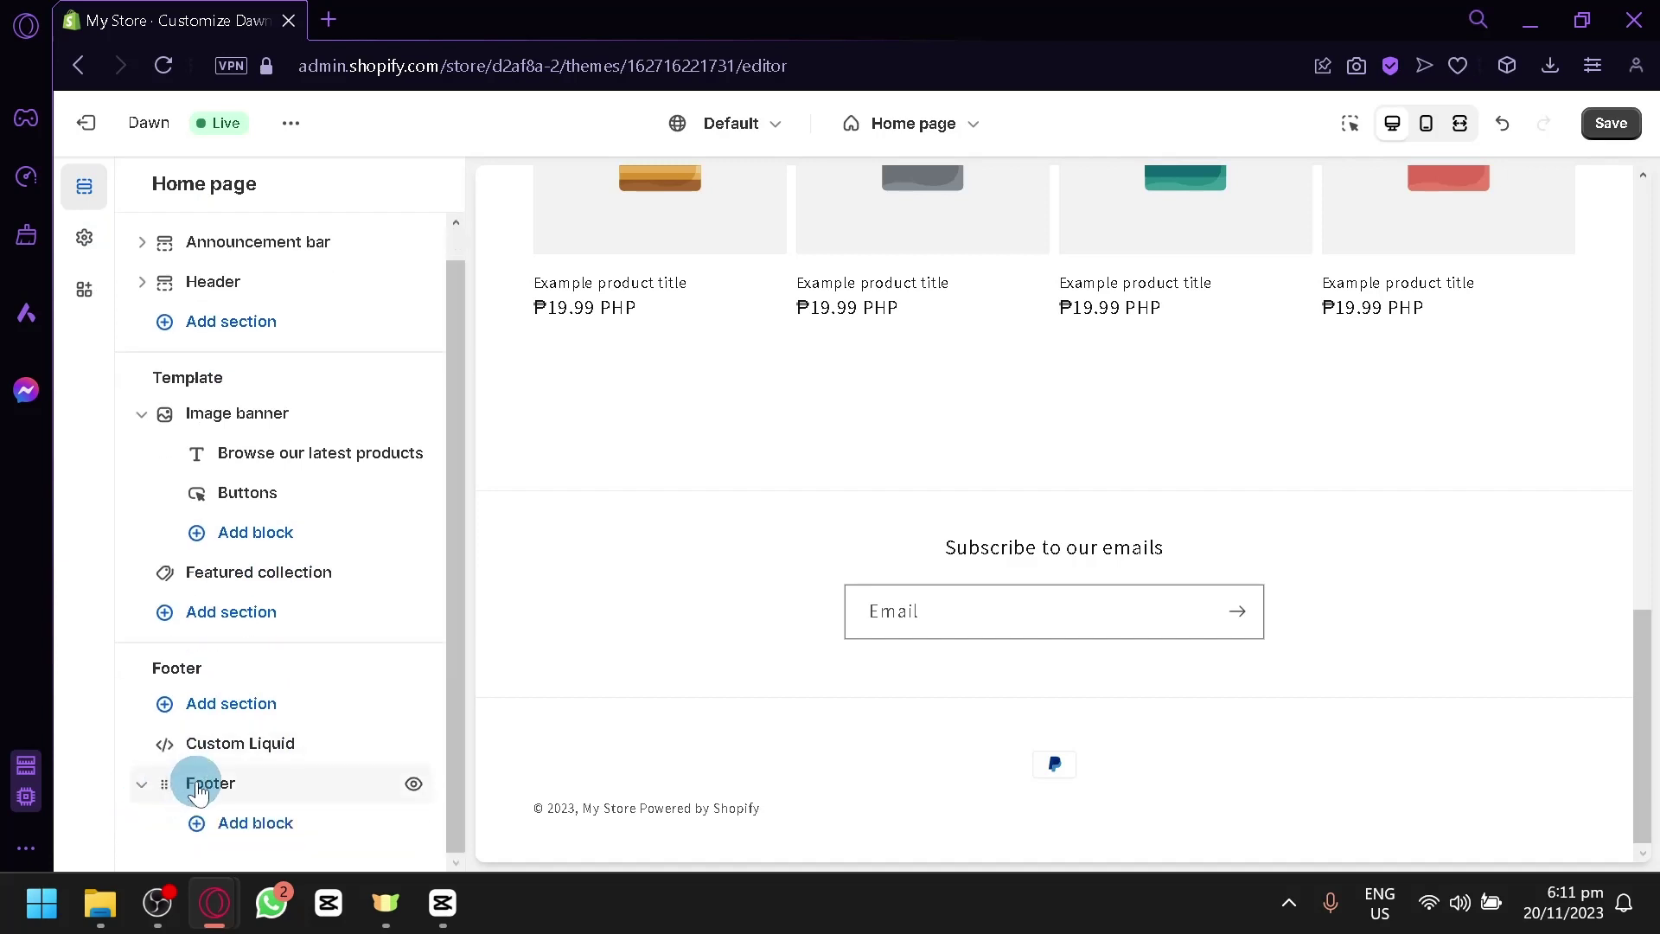
{"action": "left_click", "coordinate": [219, 788]}
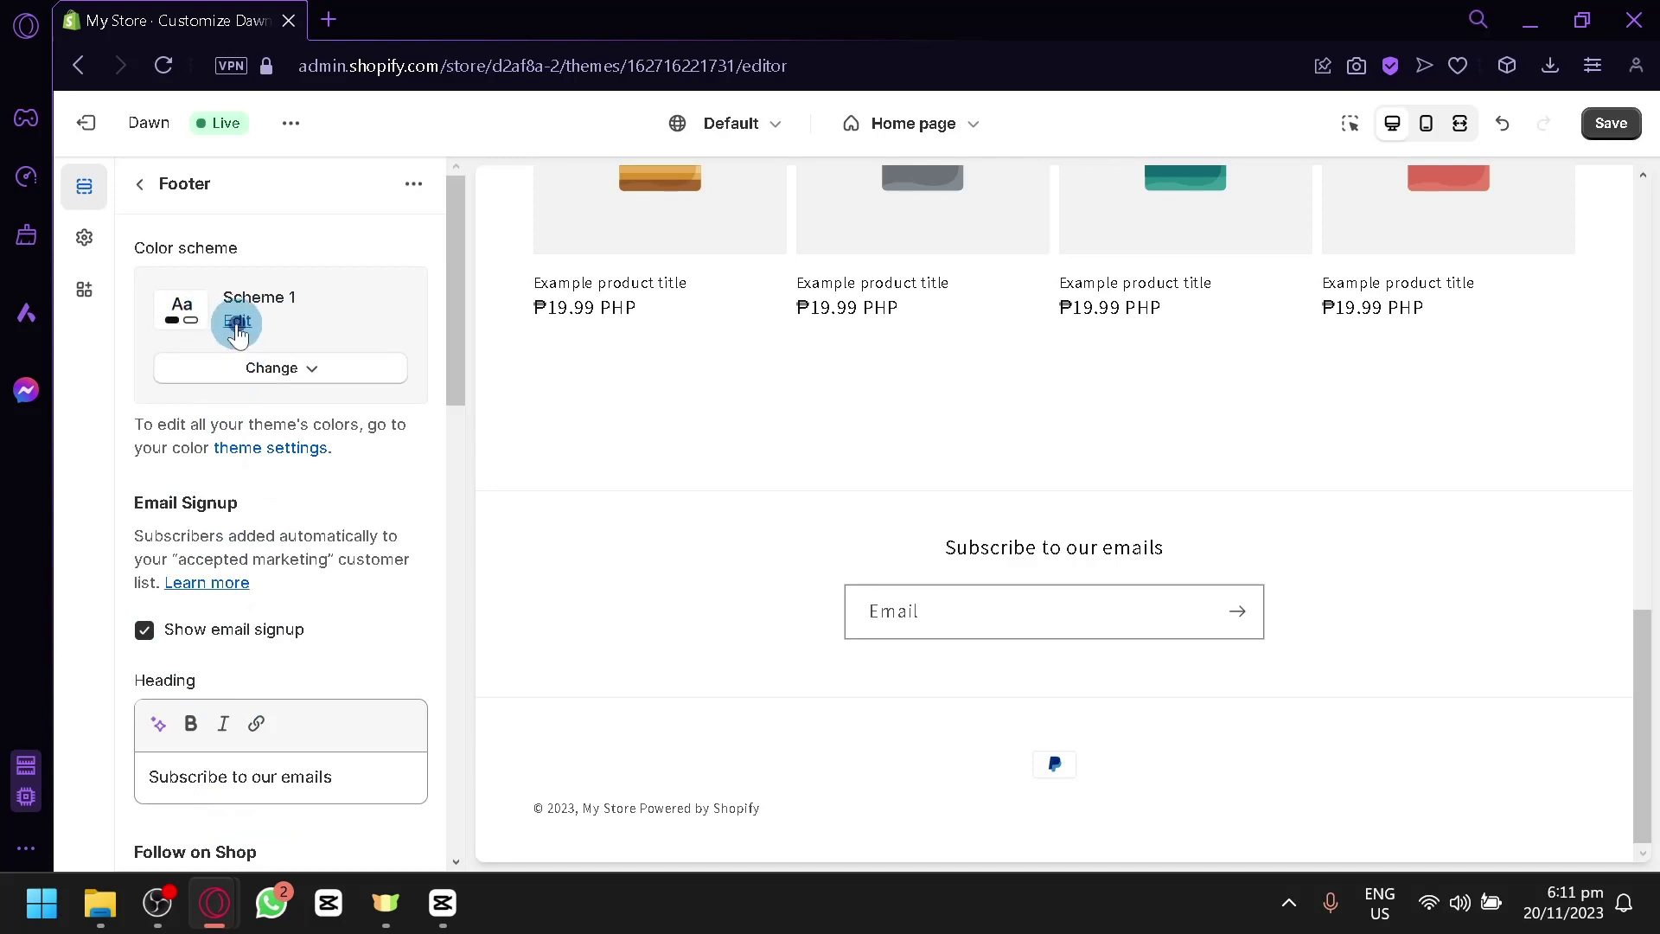
Step: Try bright red and muted pink as the Scheme 1 background colour
{"action": "left_click", "coordinate": [192, 328]}
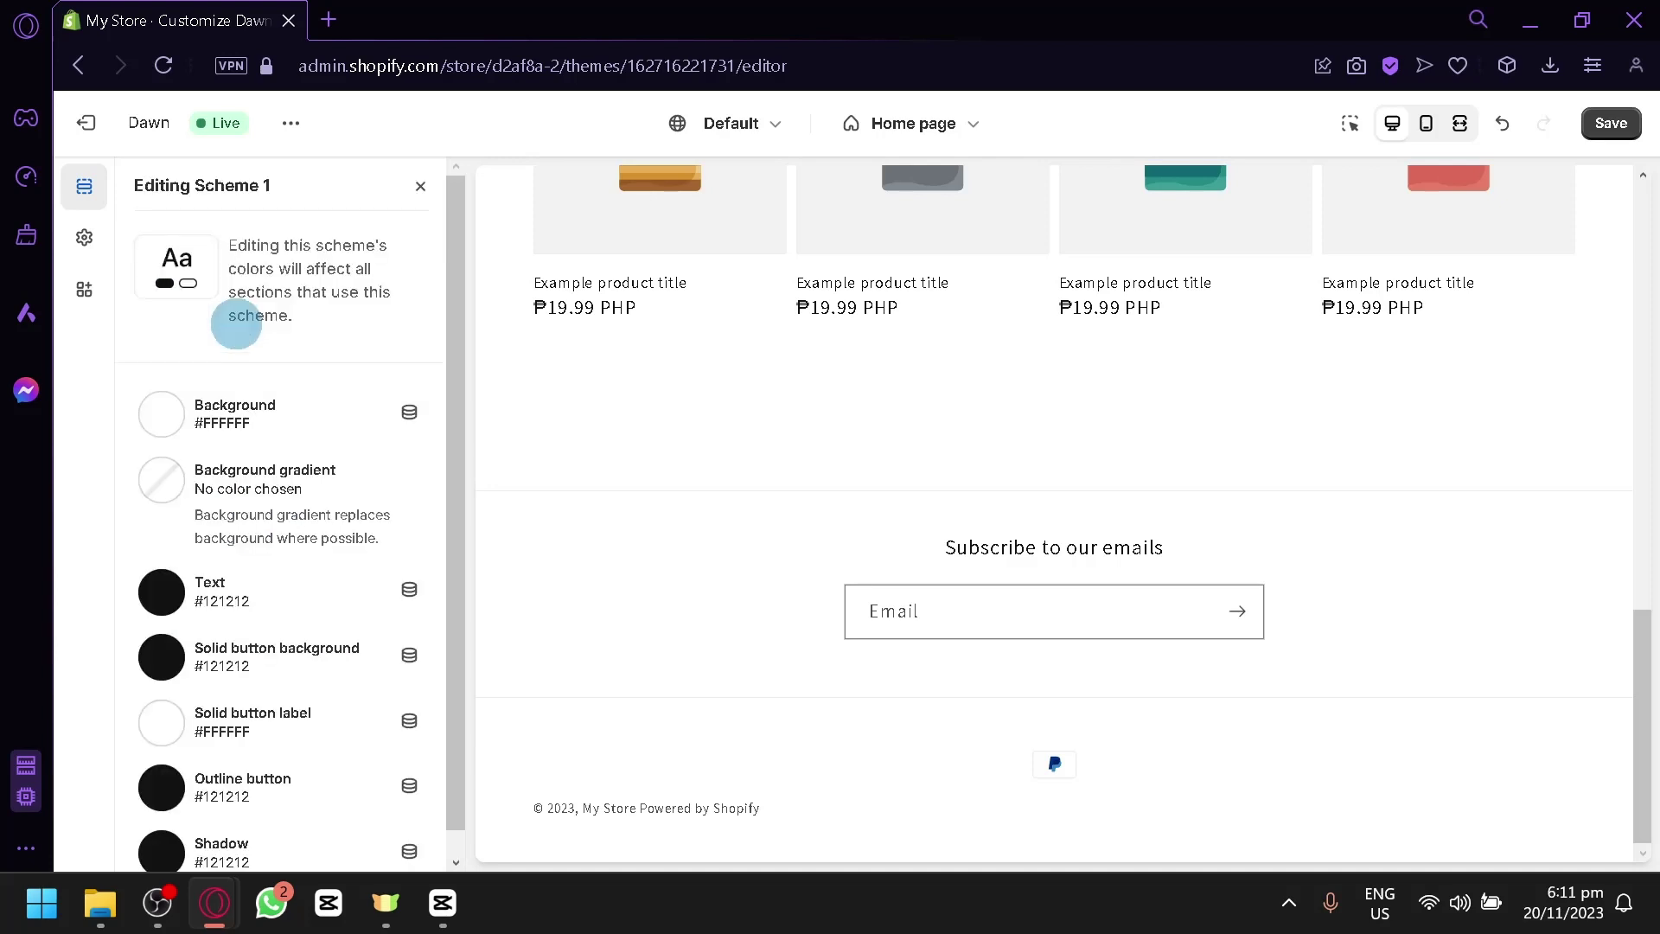
{"action": "left_click", "coordinate": [161, 413]}
{"action": "left_click_drag", "start_coordinate": [263, 536], "coordinate": [320, 474]}
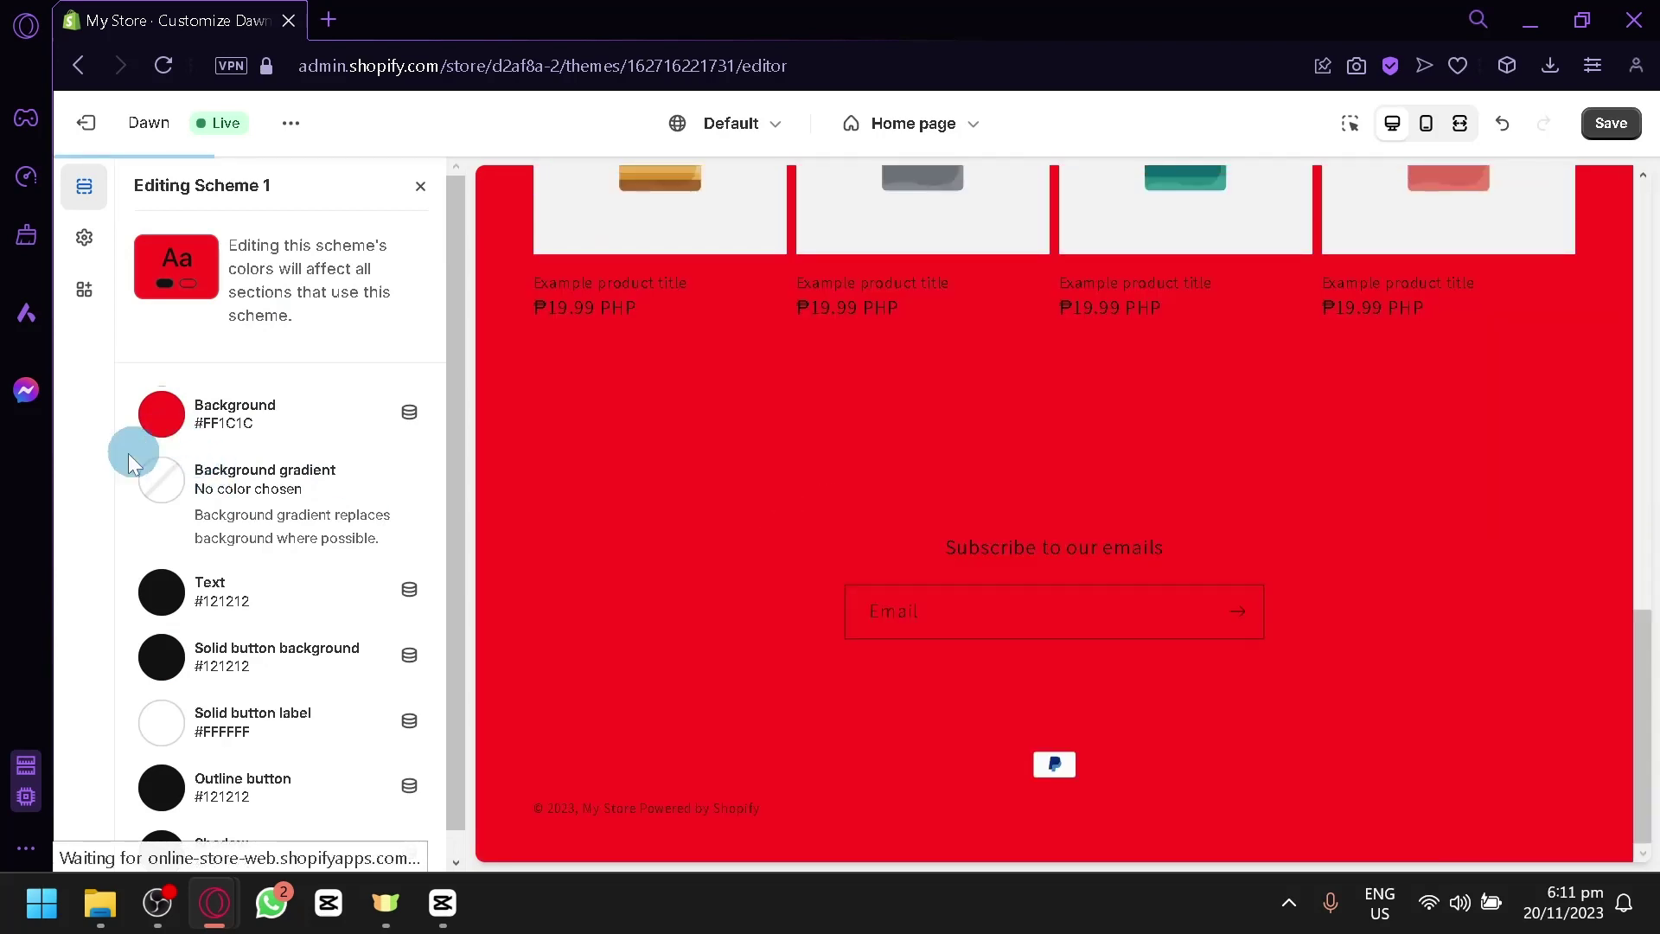
{"action": "left_click", "coordinate": [167, 441]}
{"action": "left_click", "coordinate": [215, 511]}
{"action": "left_click", "coordinate": [133, 445]}
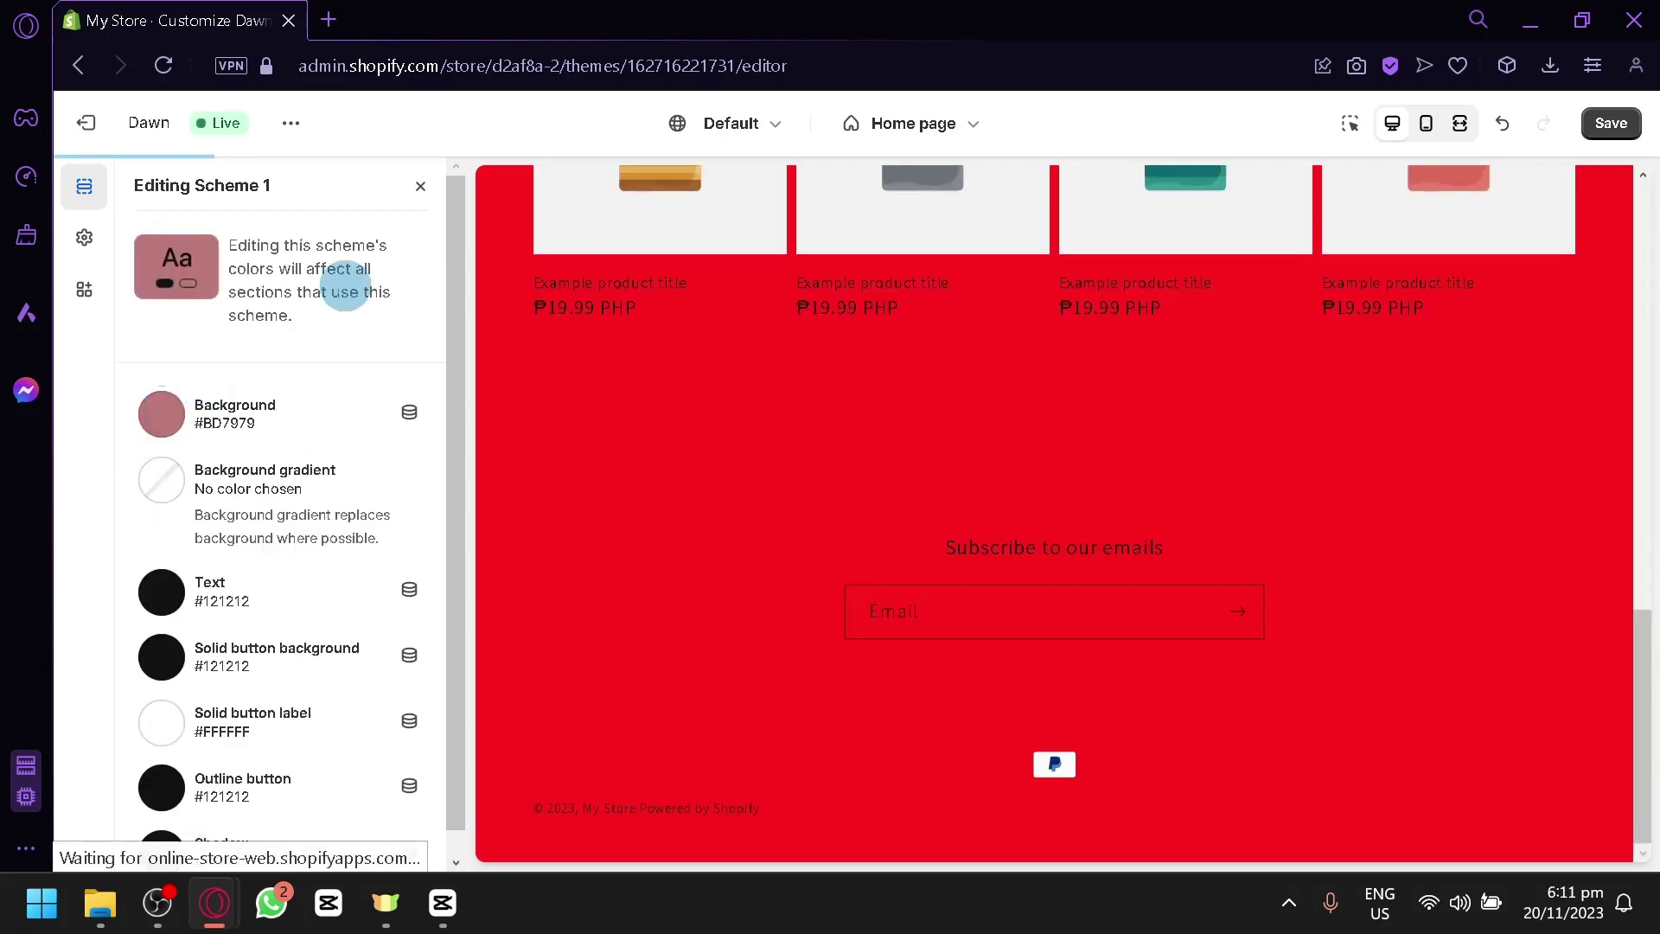
{"action": "left_click", "coordinate": [421, 187]}
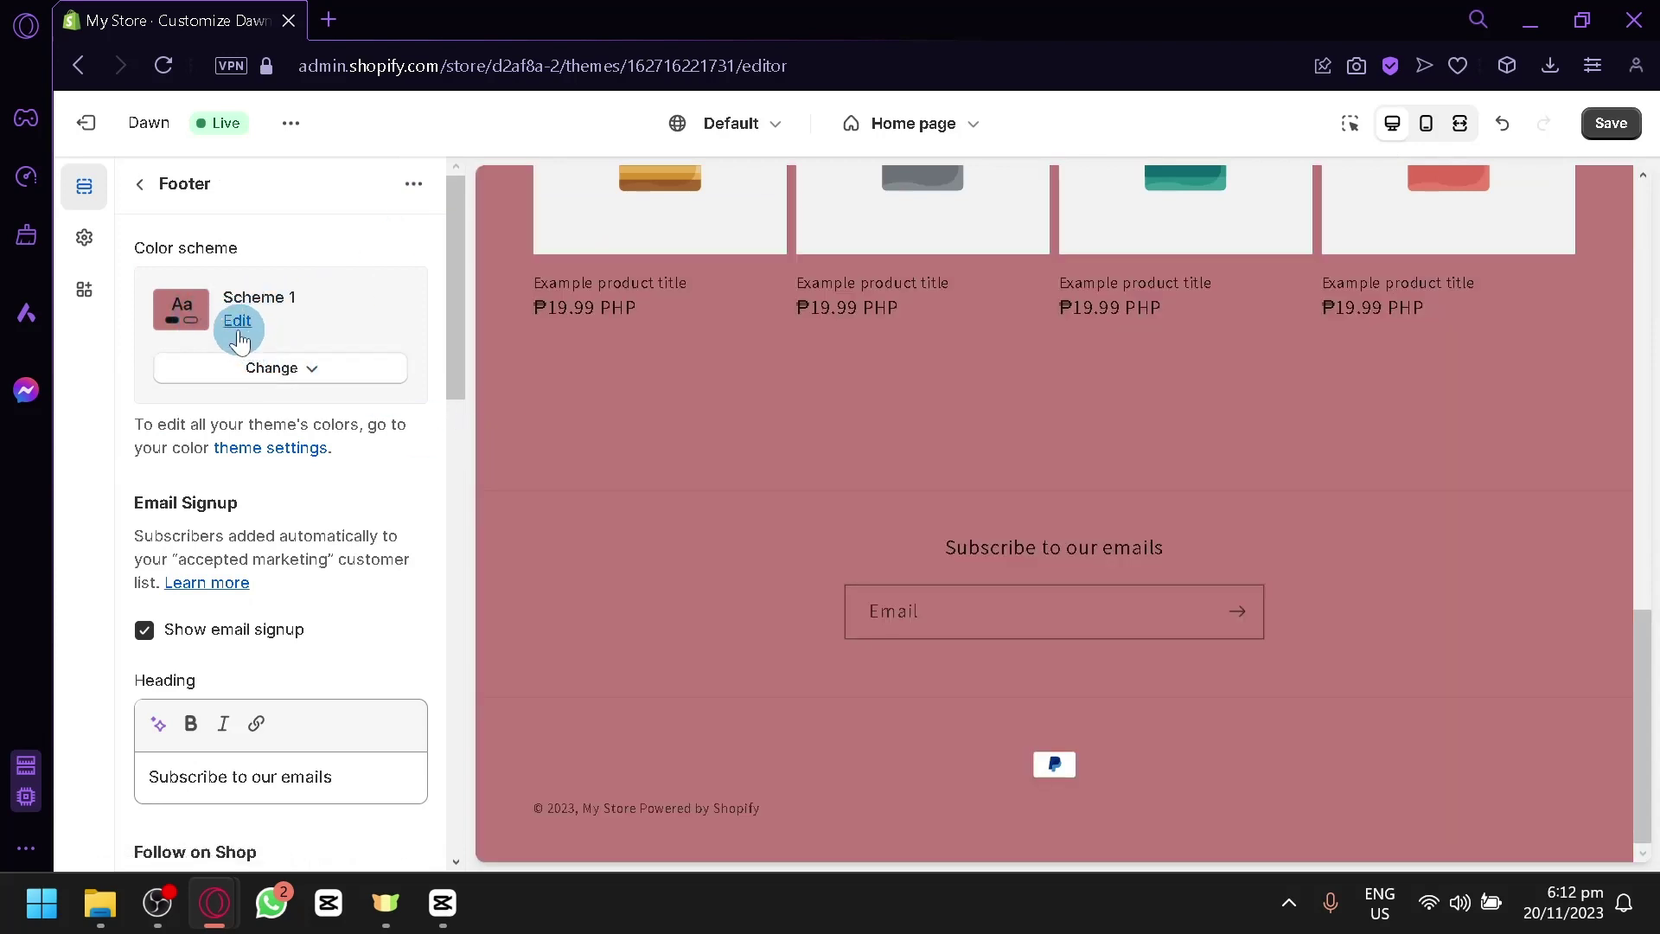
Step: Settle on the near-white #FBFBFB background for Scheme 1
{"action": "left_click", "coordinate": [239, 323]}
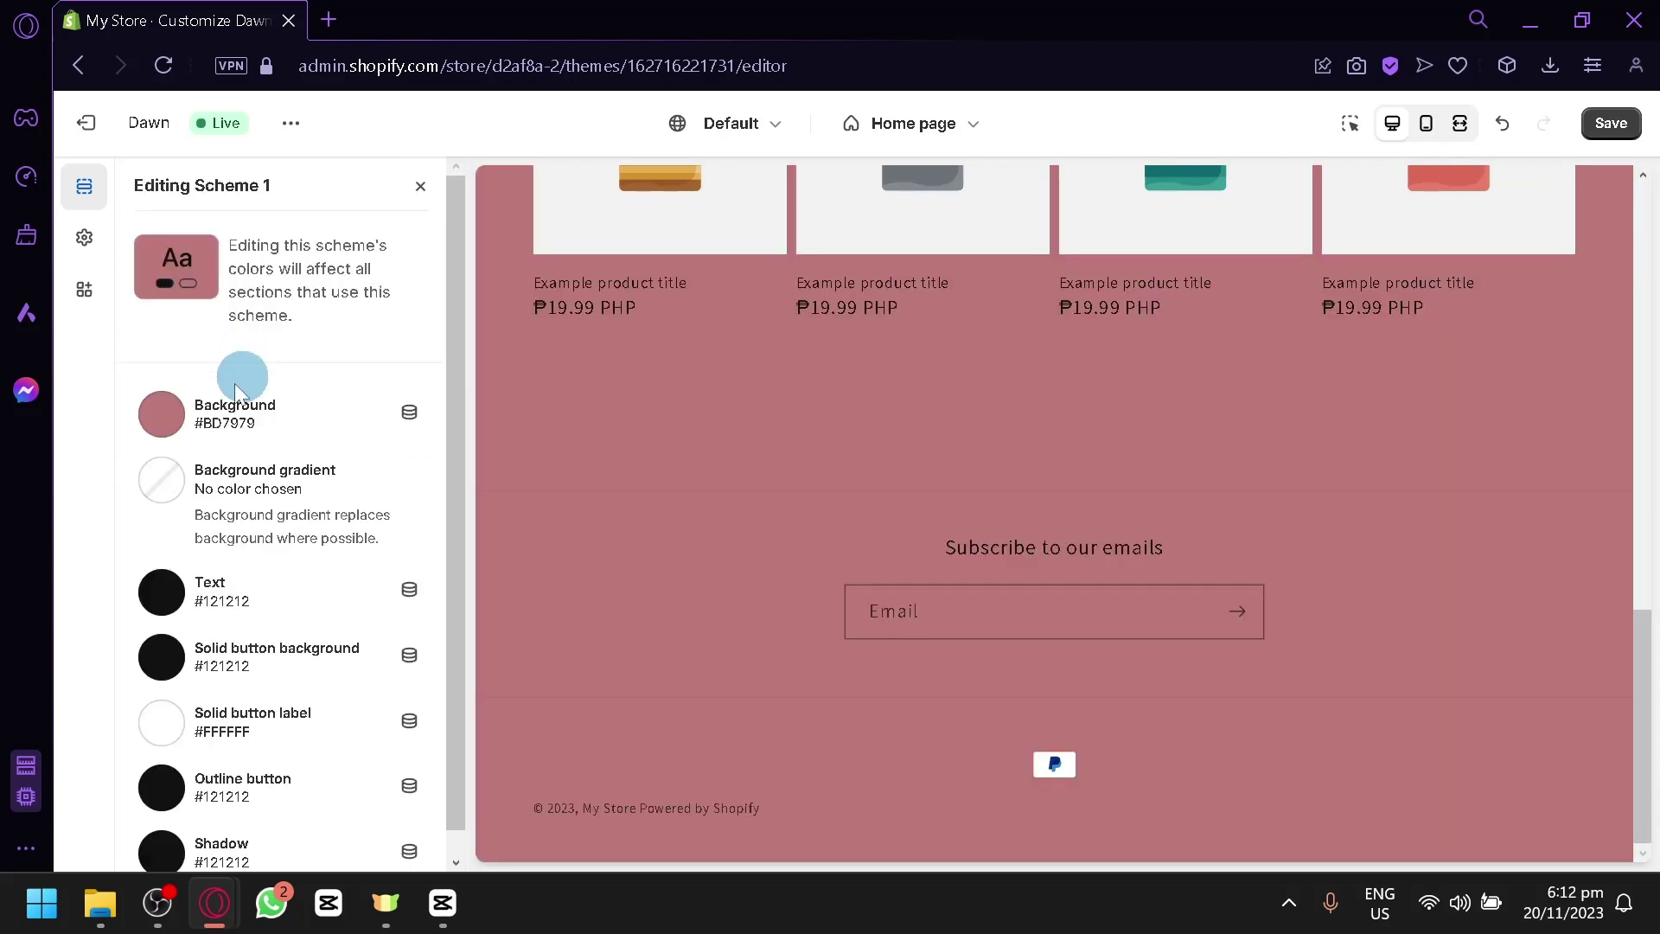
{"action": "left_click", "coordinate": [159, 413]}
{"action": "left_click", "coordinate": [145, 469]}
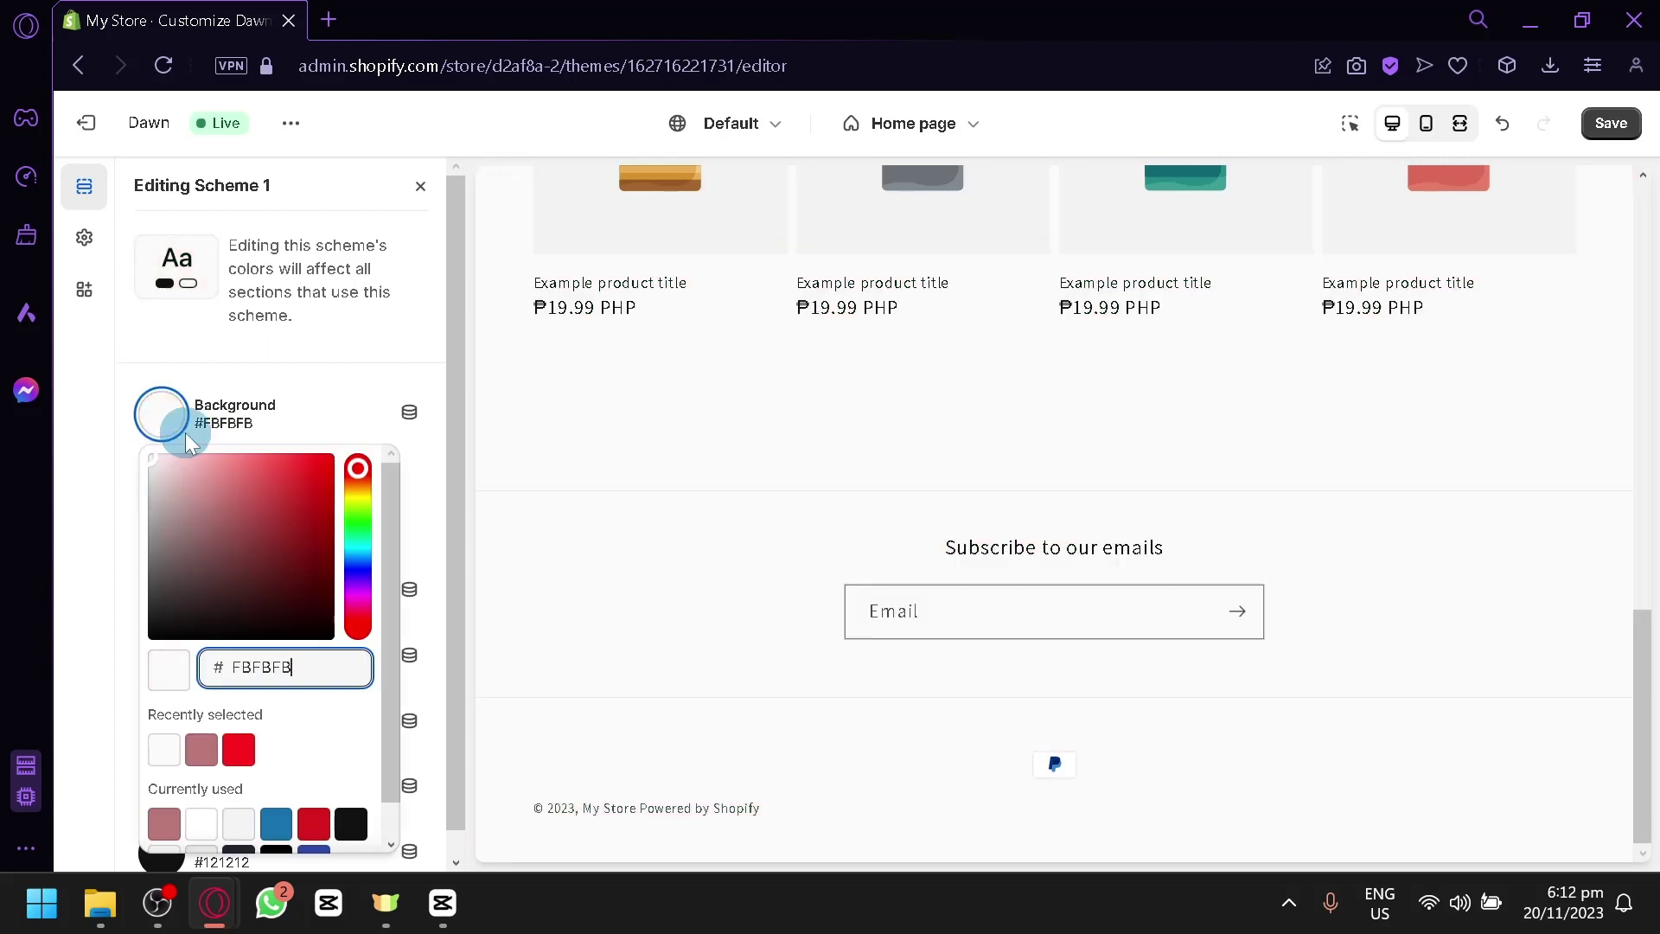
{"action": "left_click", "coordinate": [261, 370]}
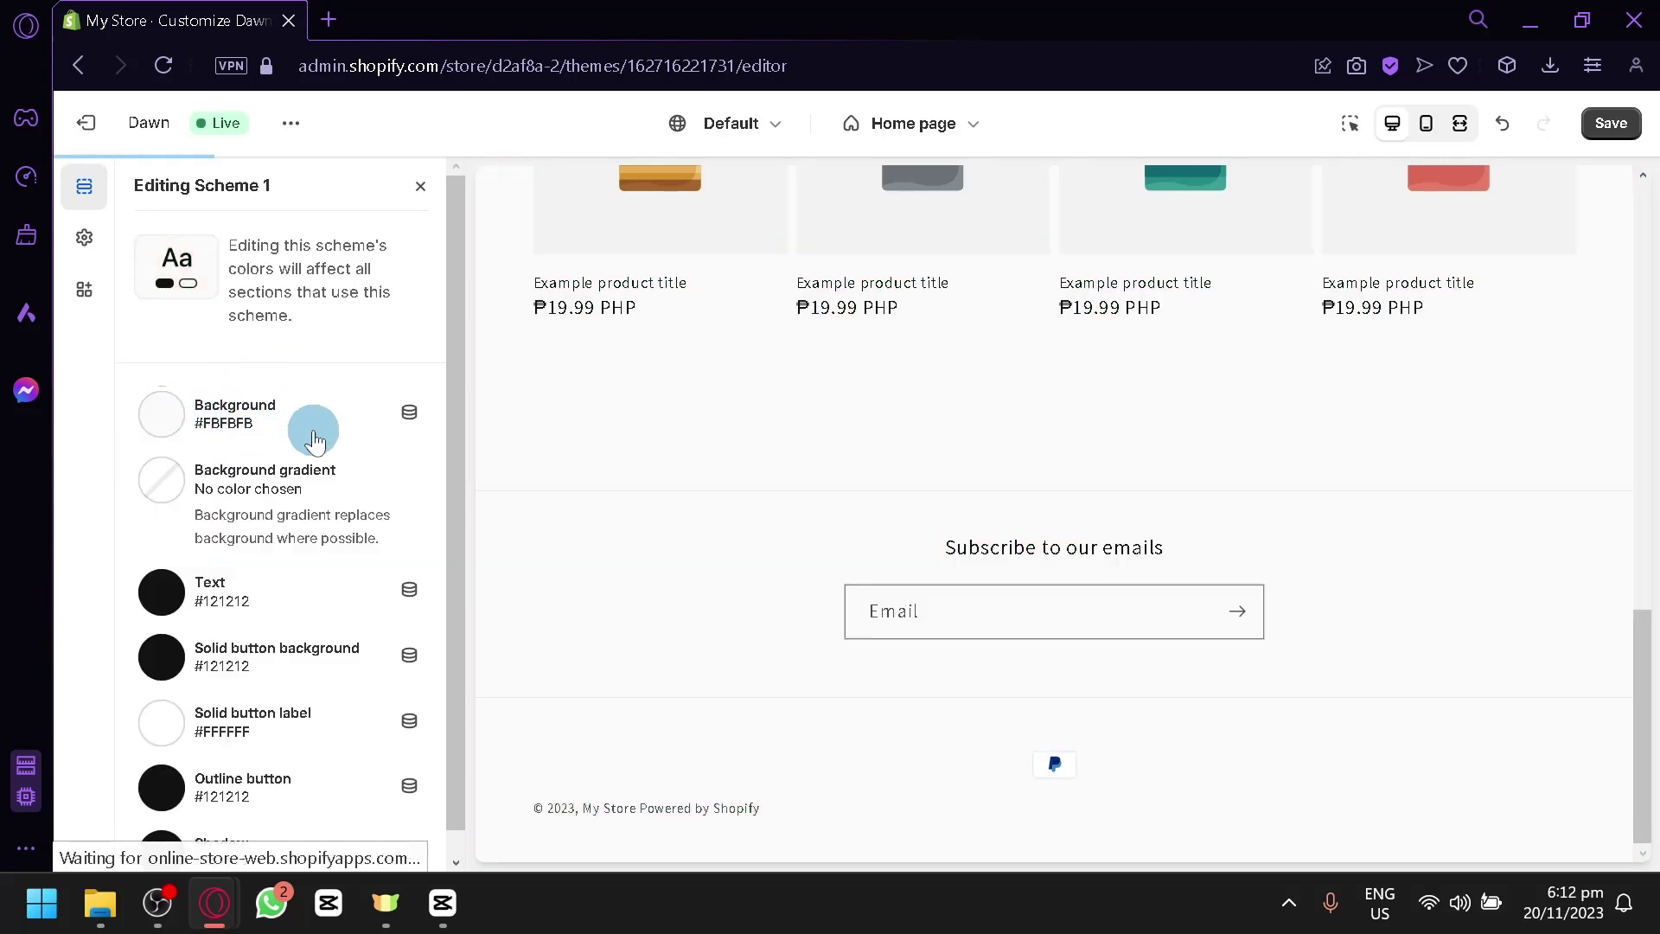
{"action": "scroll", "coordinate": [321, 467], "scroll_direction": "down", "scroll_amount": 1}
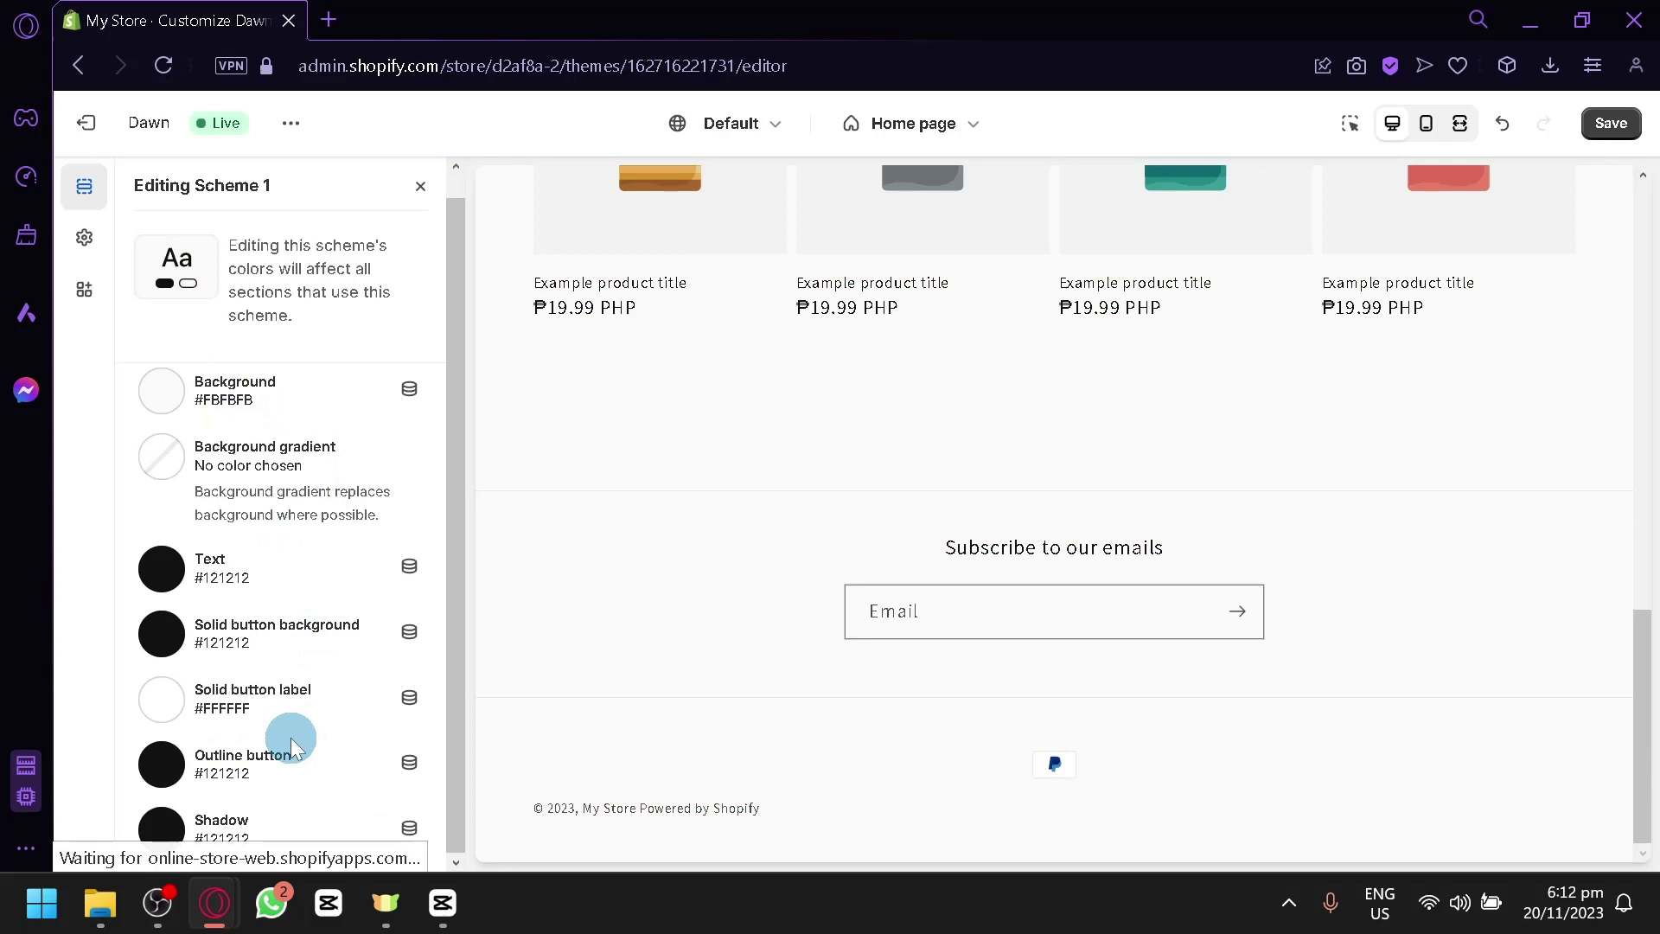
{"action": "left_click", "coordinate": [420, 192]}
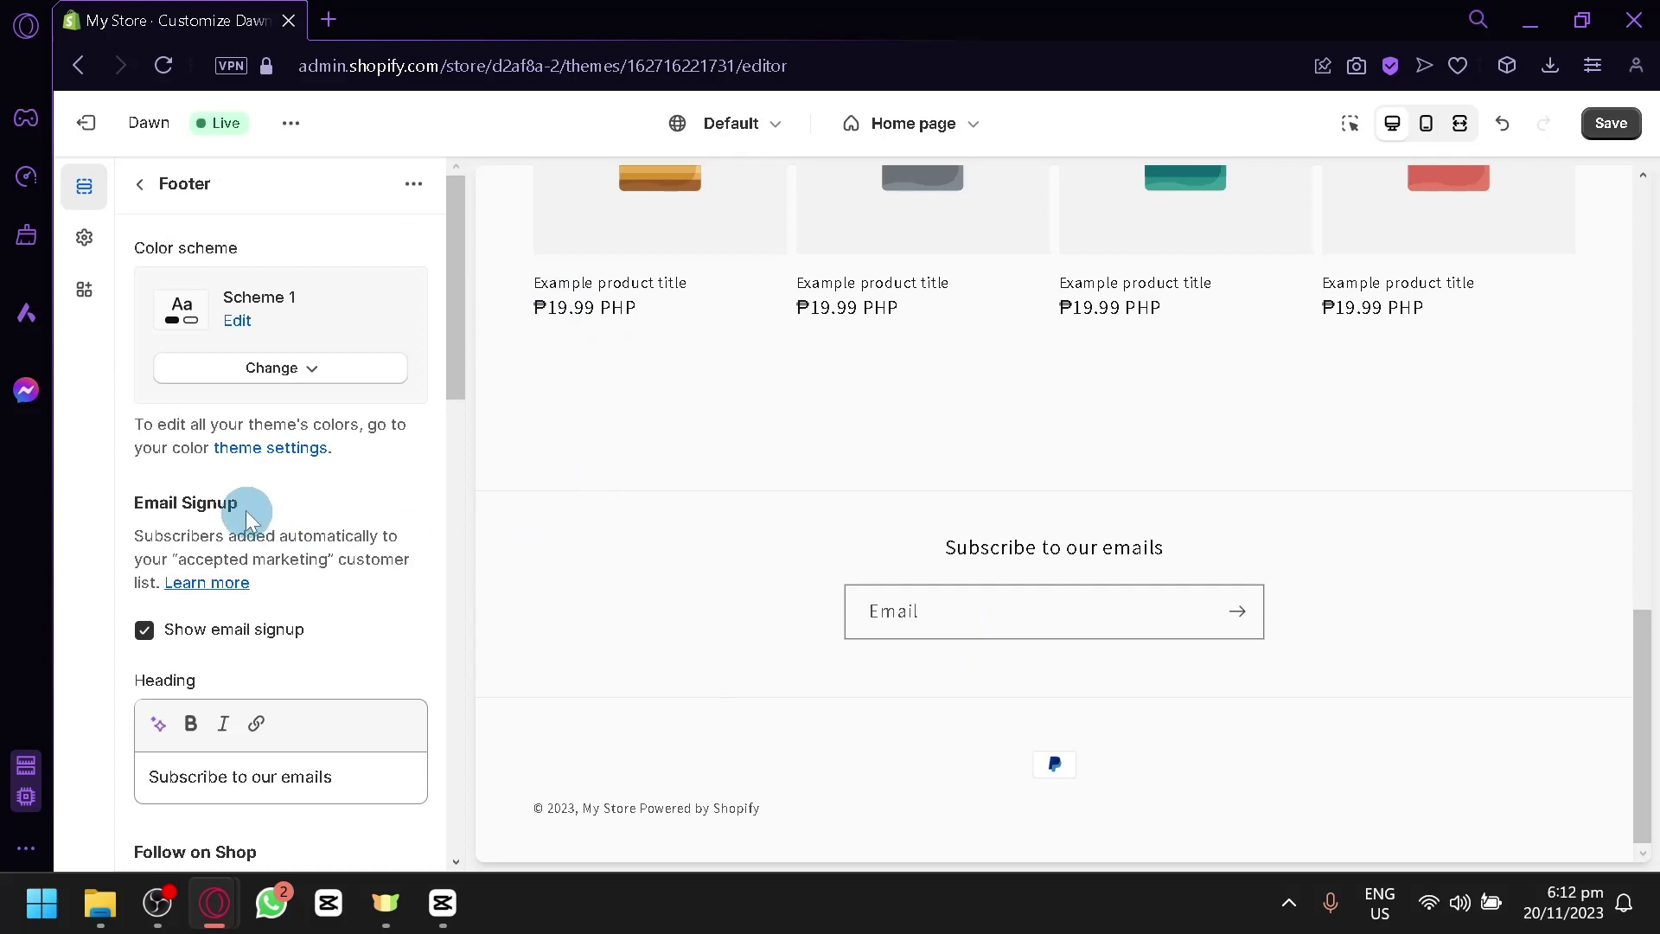
Step: Toggle email signup off and back on, then replace its heading with 'Hello!'
{"action": "scroll", "coordinate": [319, 513], "scroll_direction": "down", "scroll_amount": 2}
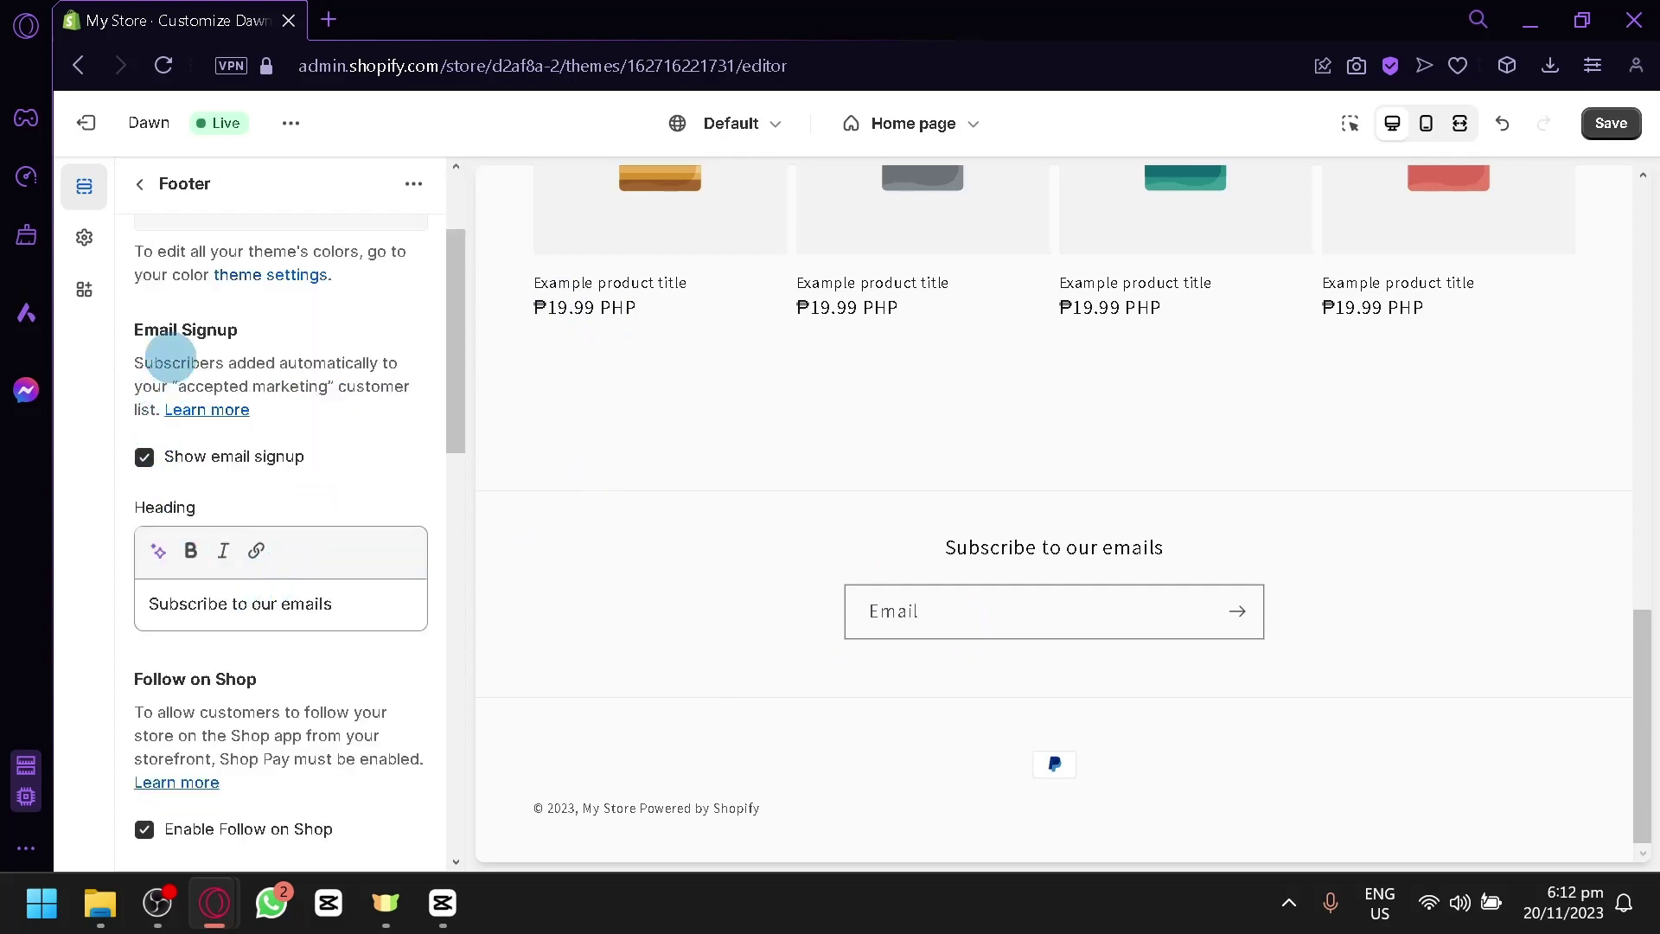
{"action": "left_click", "coordinate": [150, 467]}
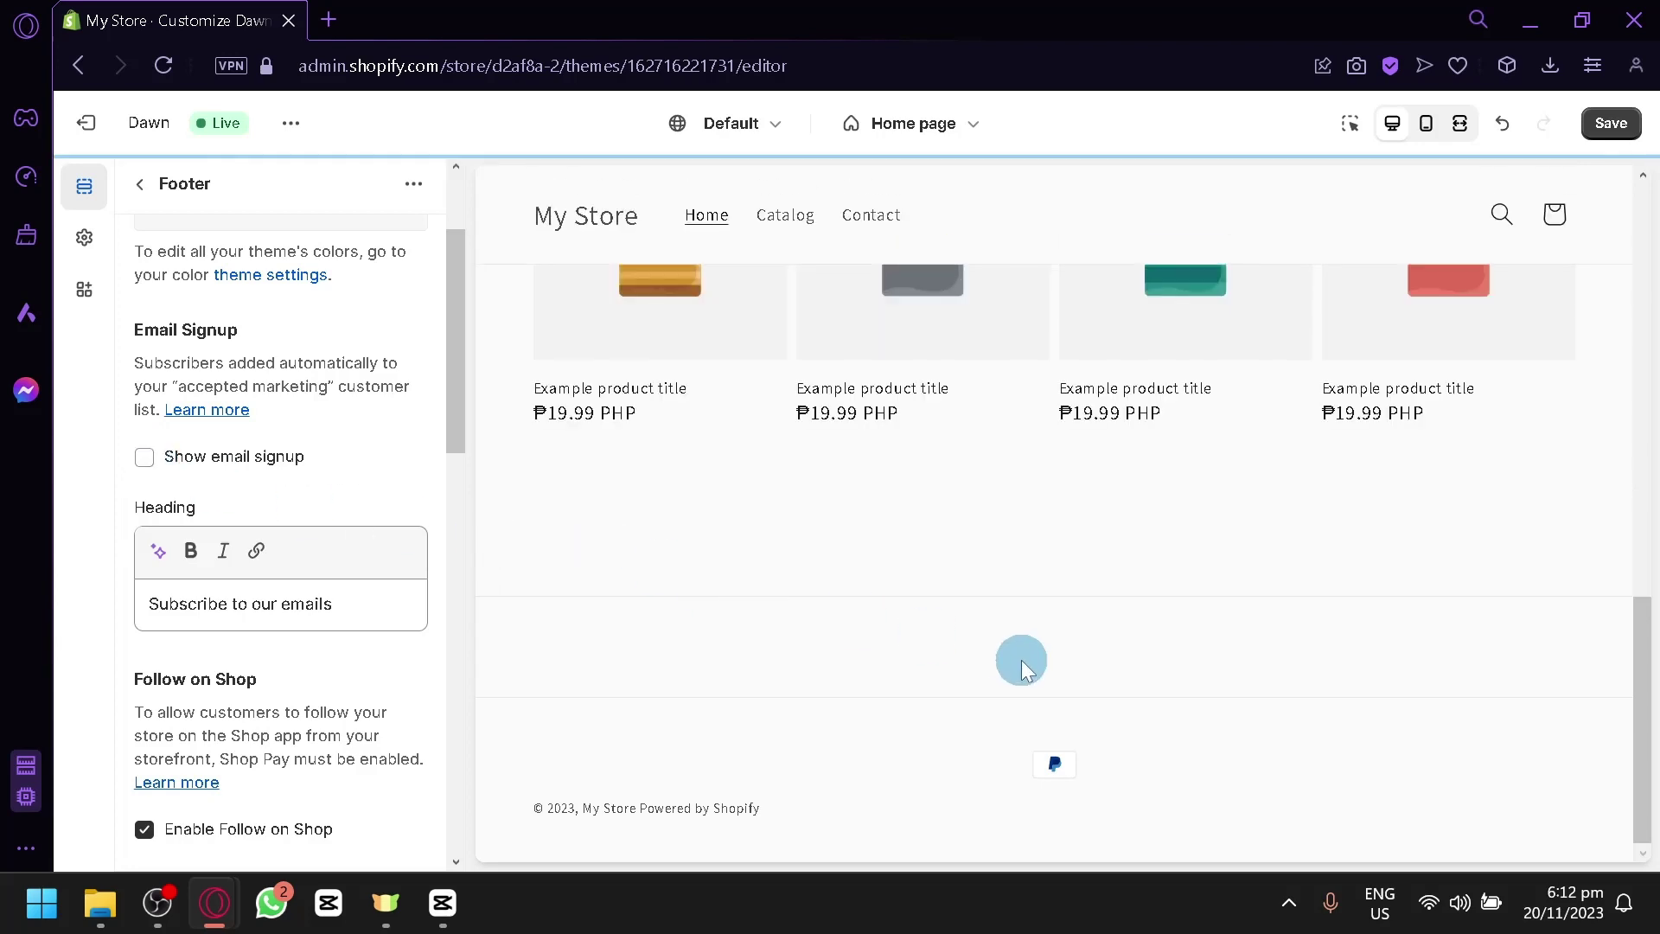
{"action": "left_click", "coordinate": [142, 460]}
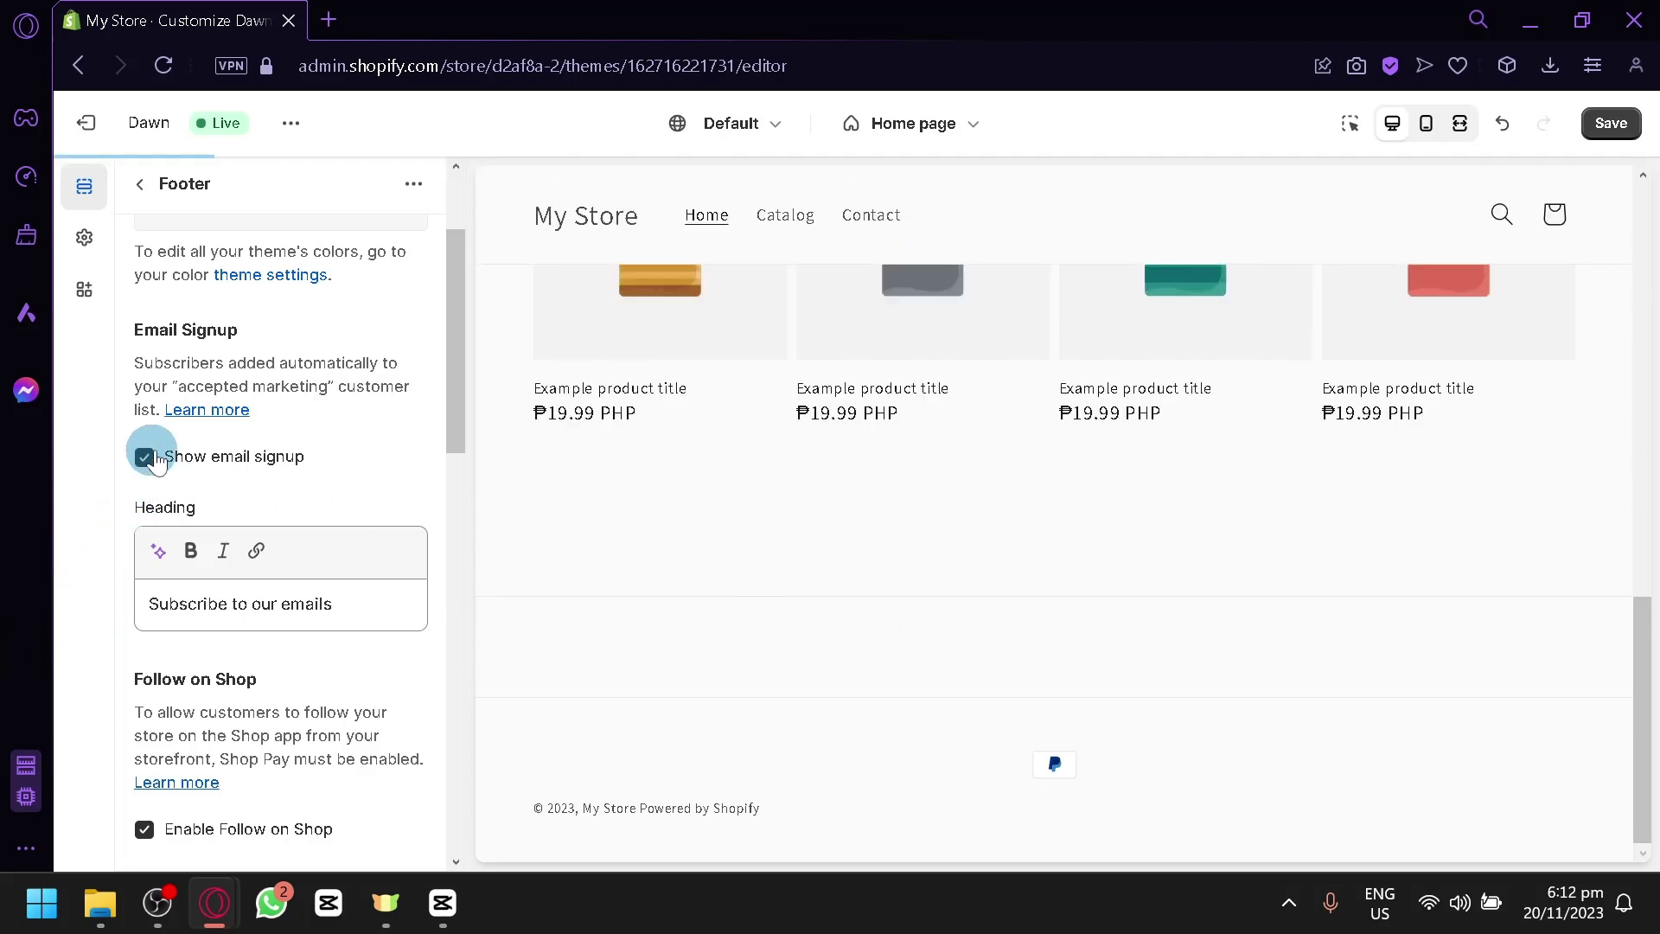
{"action": "scroll", "coordinate": [297, 491], "scroll_direction": "down", "scroll_amount": 4}
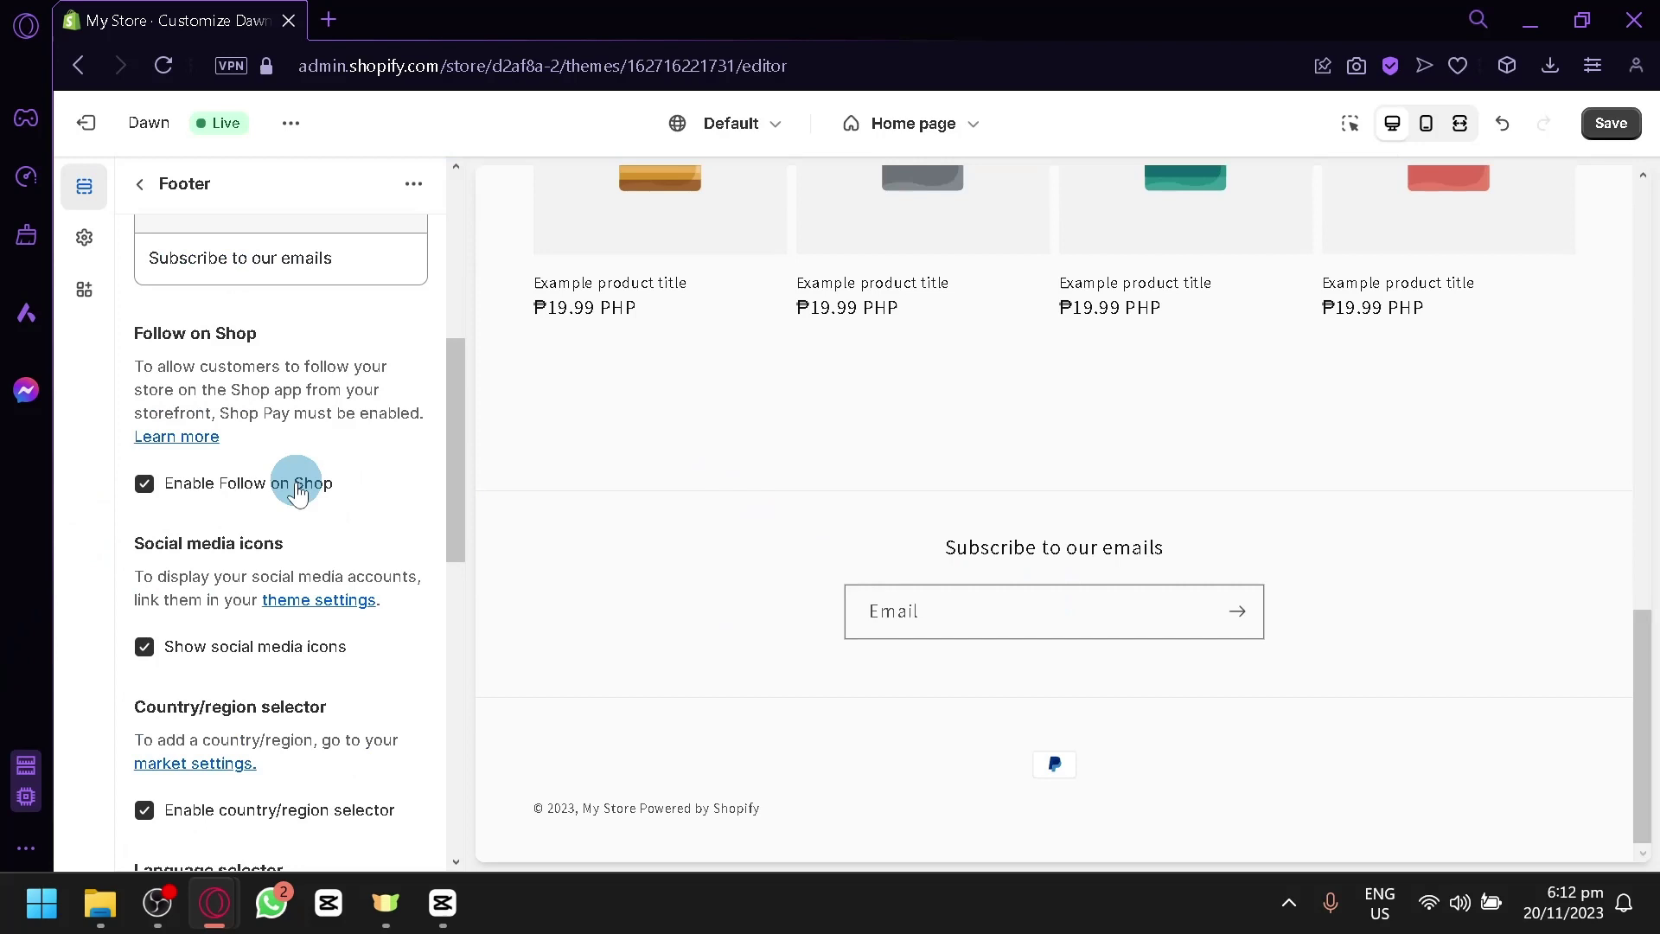
{"action": "scroll", "coordinate": [312, 458], "scroll_direction": "up", "scroll_amount": 2}
{"action": "left_click_drag", "start_coordinate": [333, 433], "coordinate": [93, 415]}
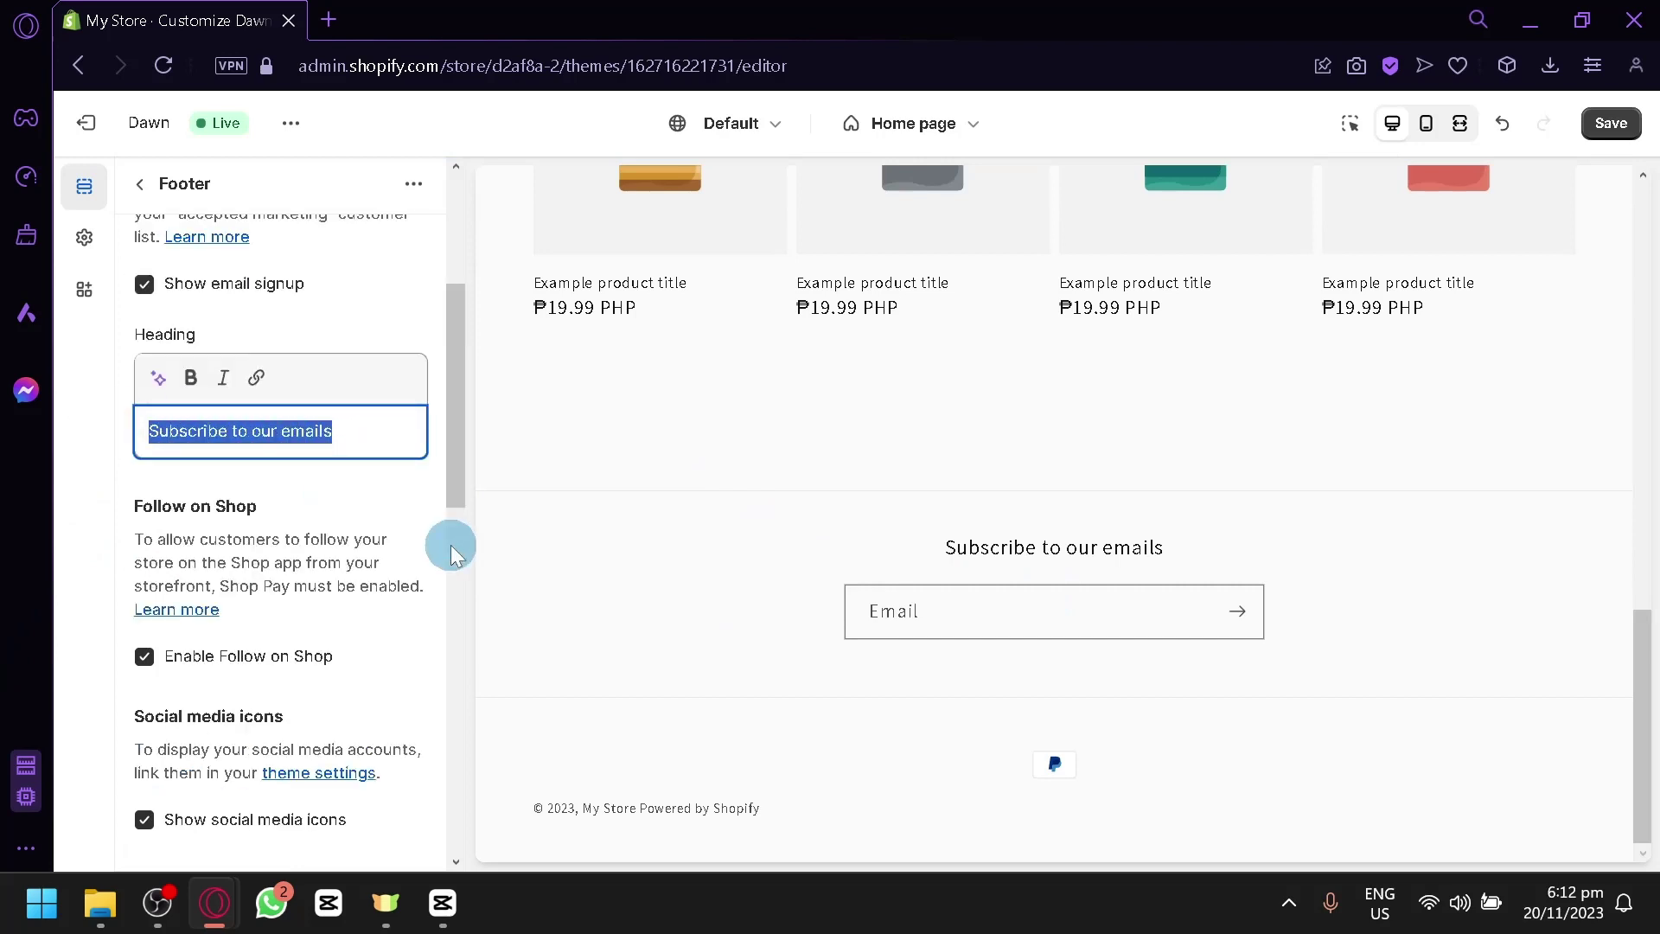
{"action": "type", "text": "Hello!"}
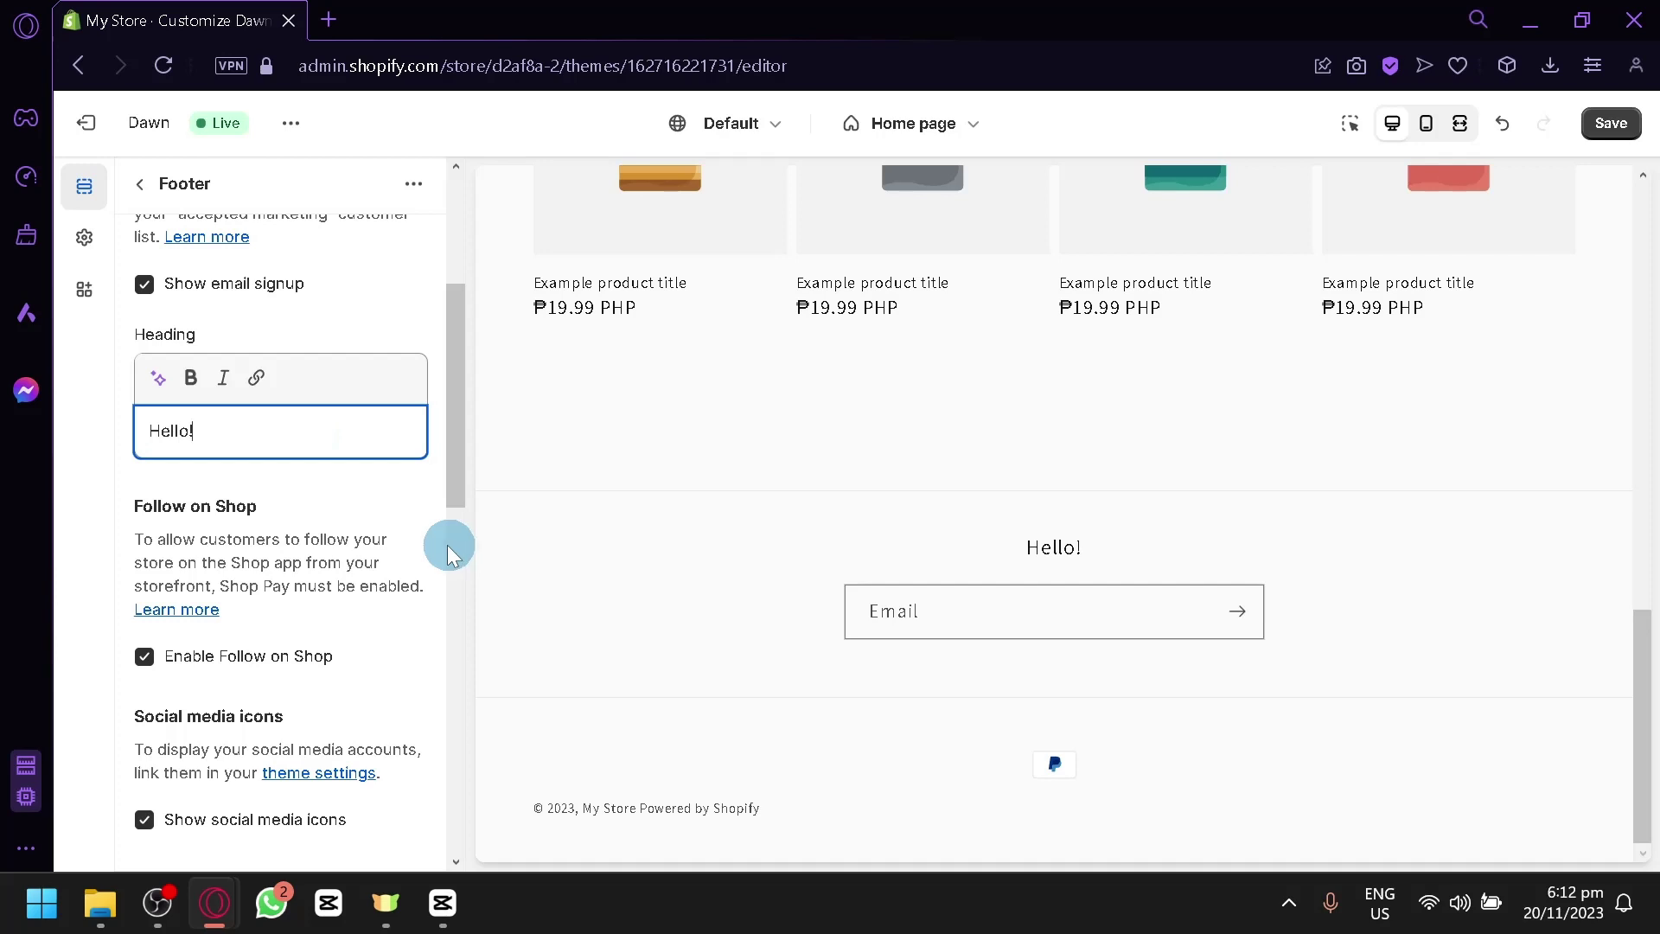
{"action": "scroll", "coordinate": [225, 522], "scroll_direction": "down", "scroll_amount": 2}
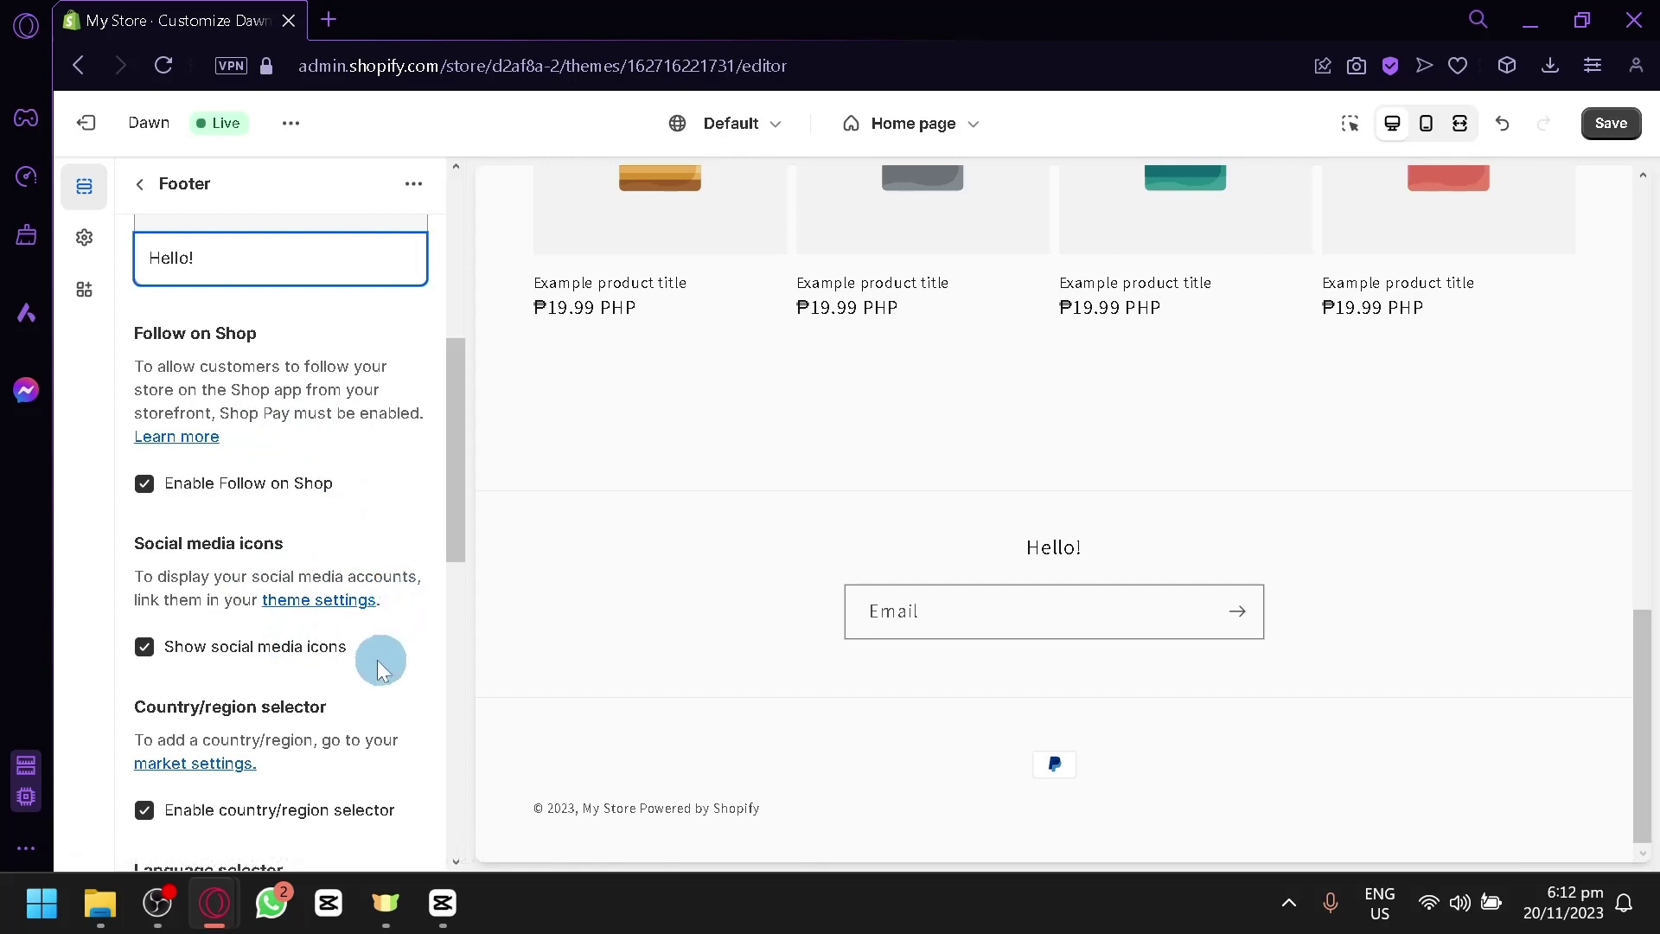
Step: Scroll through the Footer panel's remaining options
{"action": "scroll", "coordinate": [380, 670], "scroll_direction": "down", "scroll_amount": 2}
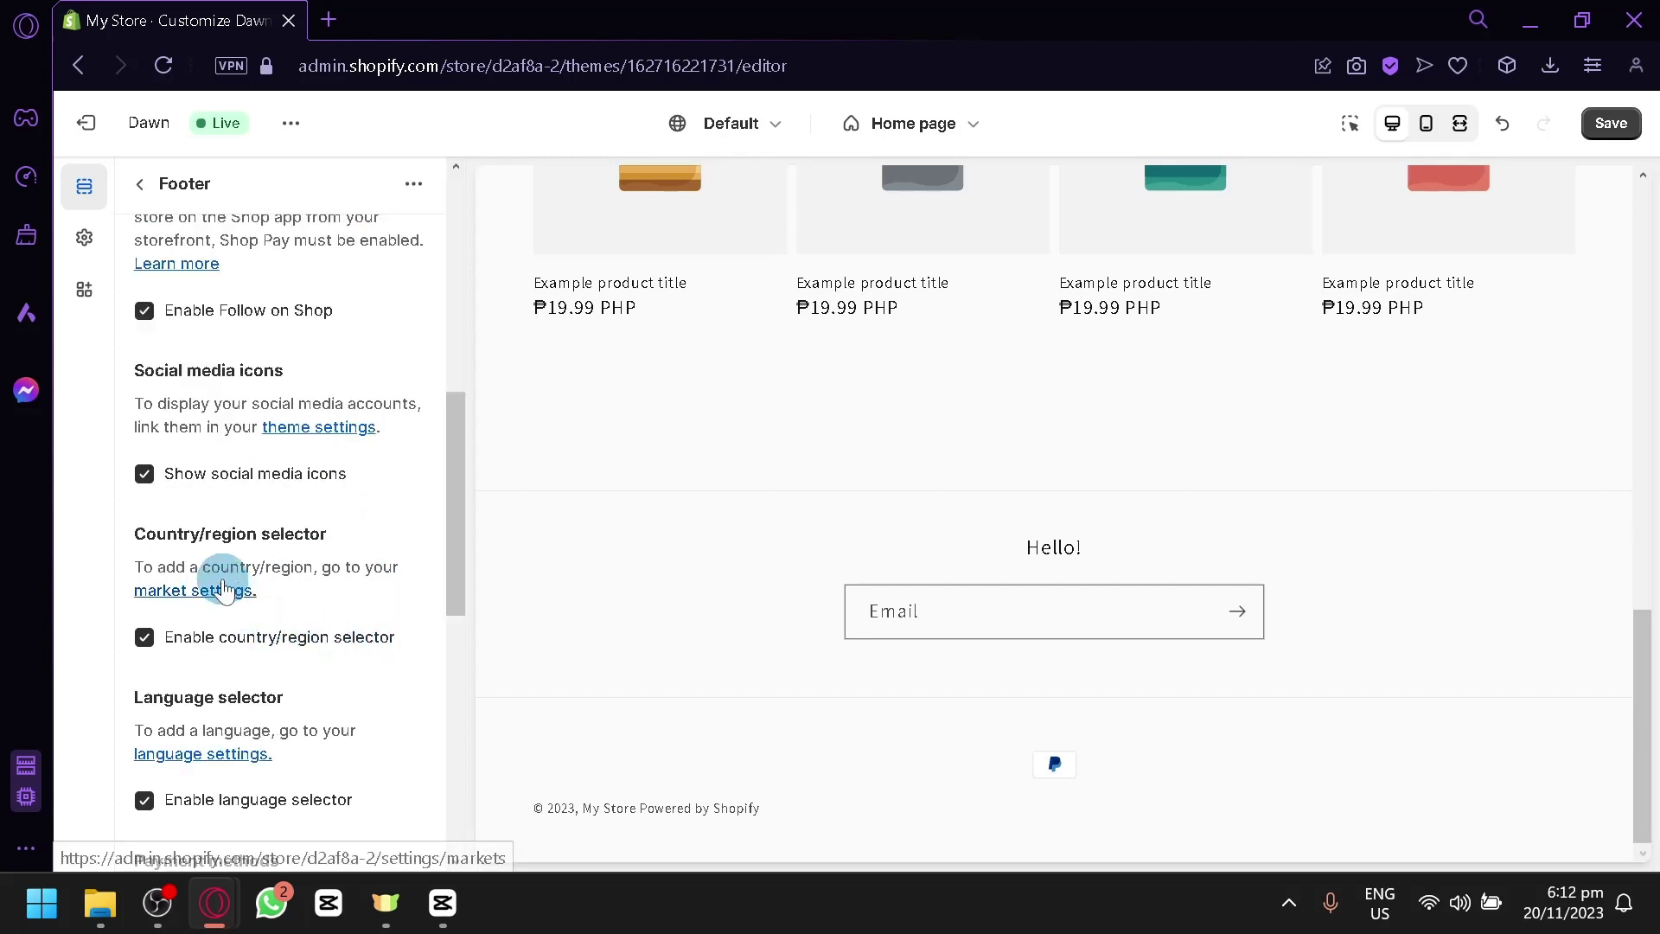
{"action": "scroll", "coordinate": [259, 614], "scroll_direction": "down", "scroll_amount": 4}
{"action": "scroll", "coordinate": [267, 623], "scroll_direction": "up", "scroll_amount": 2}
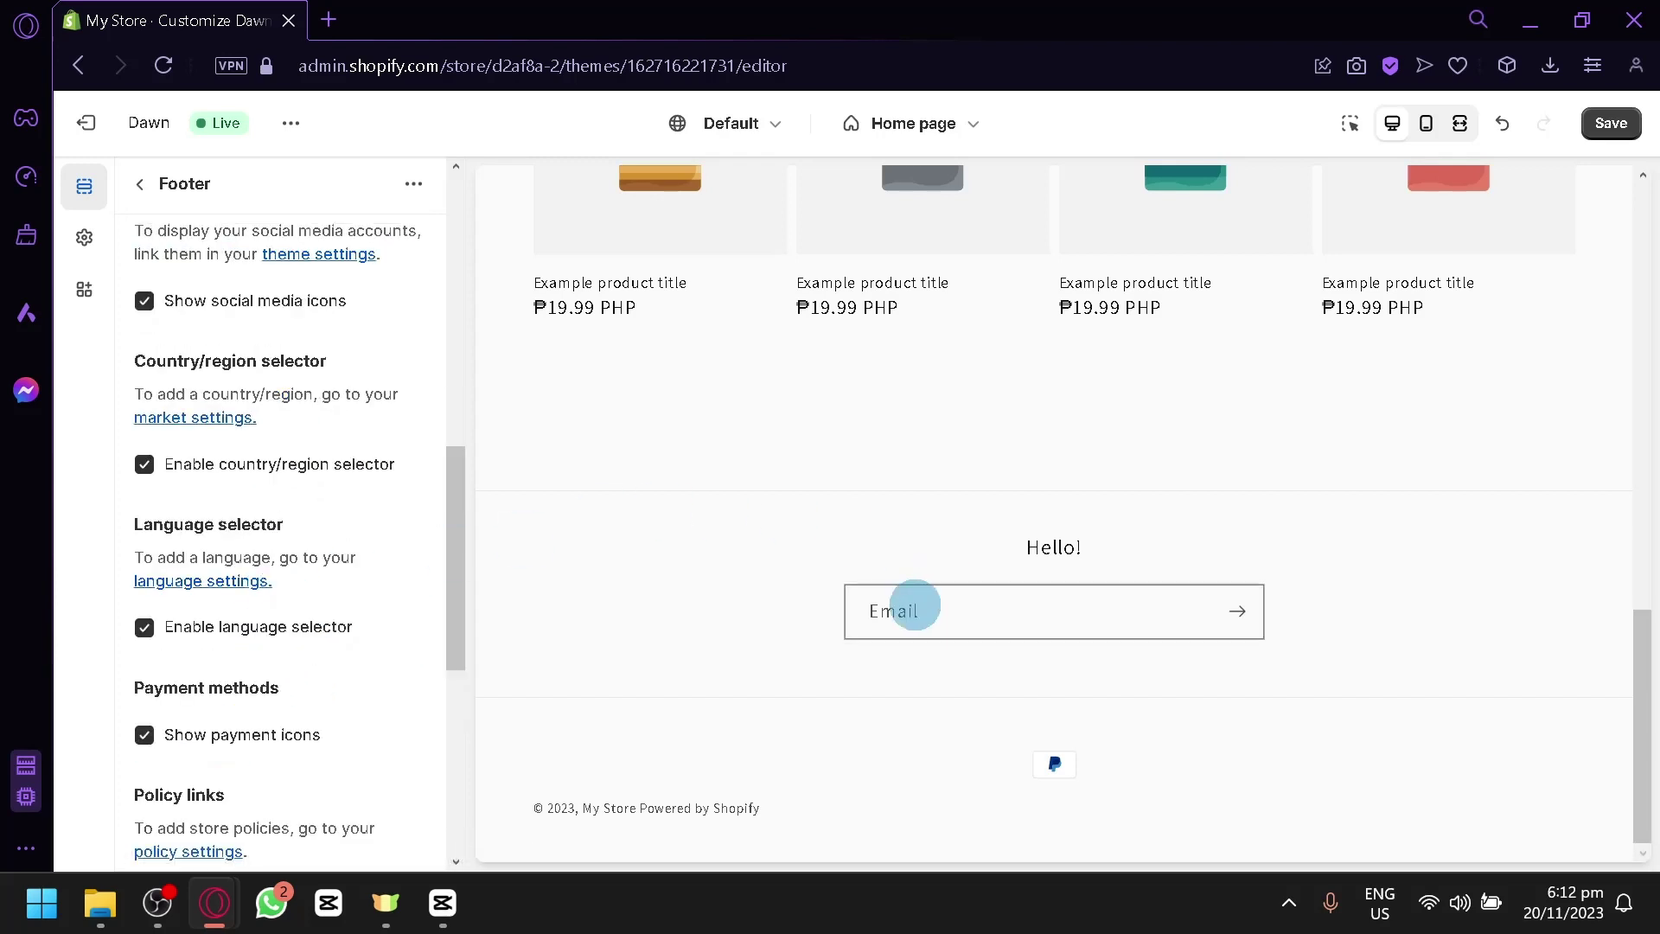
{"action": "scroll", "coordinate": [197, 593], "scroll_direction": "up", "scroll_amount": 2}
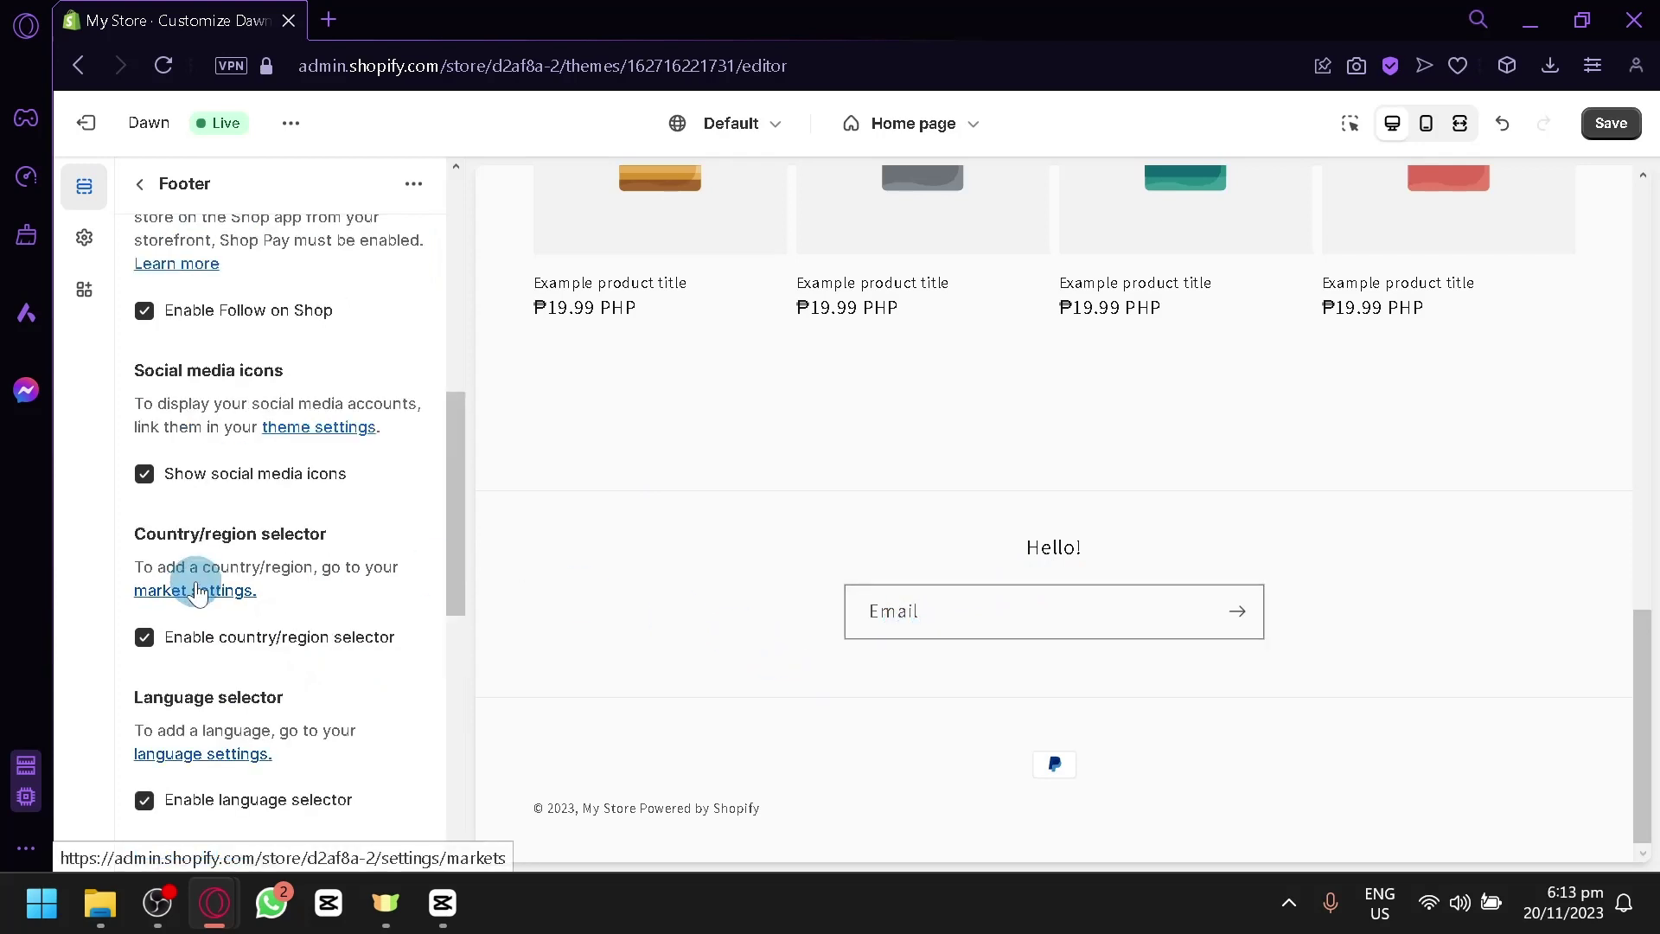
{"action": "scroll", "coordinate": [216, 588], "scroll_direction": "up", "scroll_amount": 2}
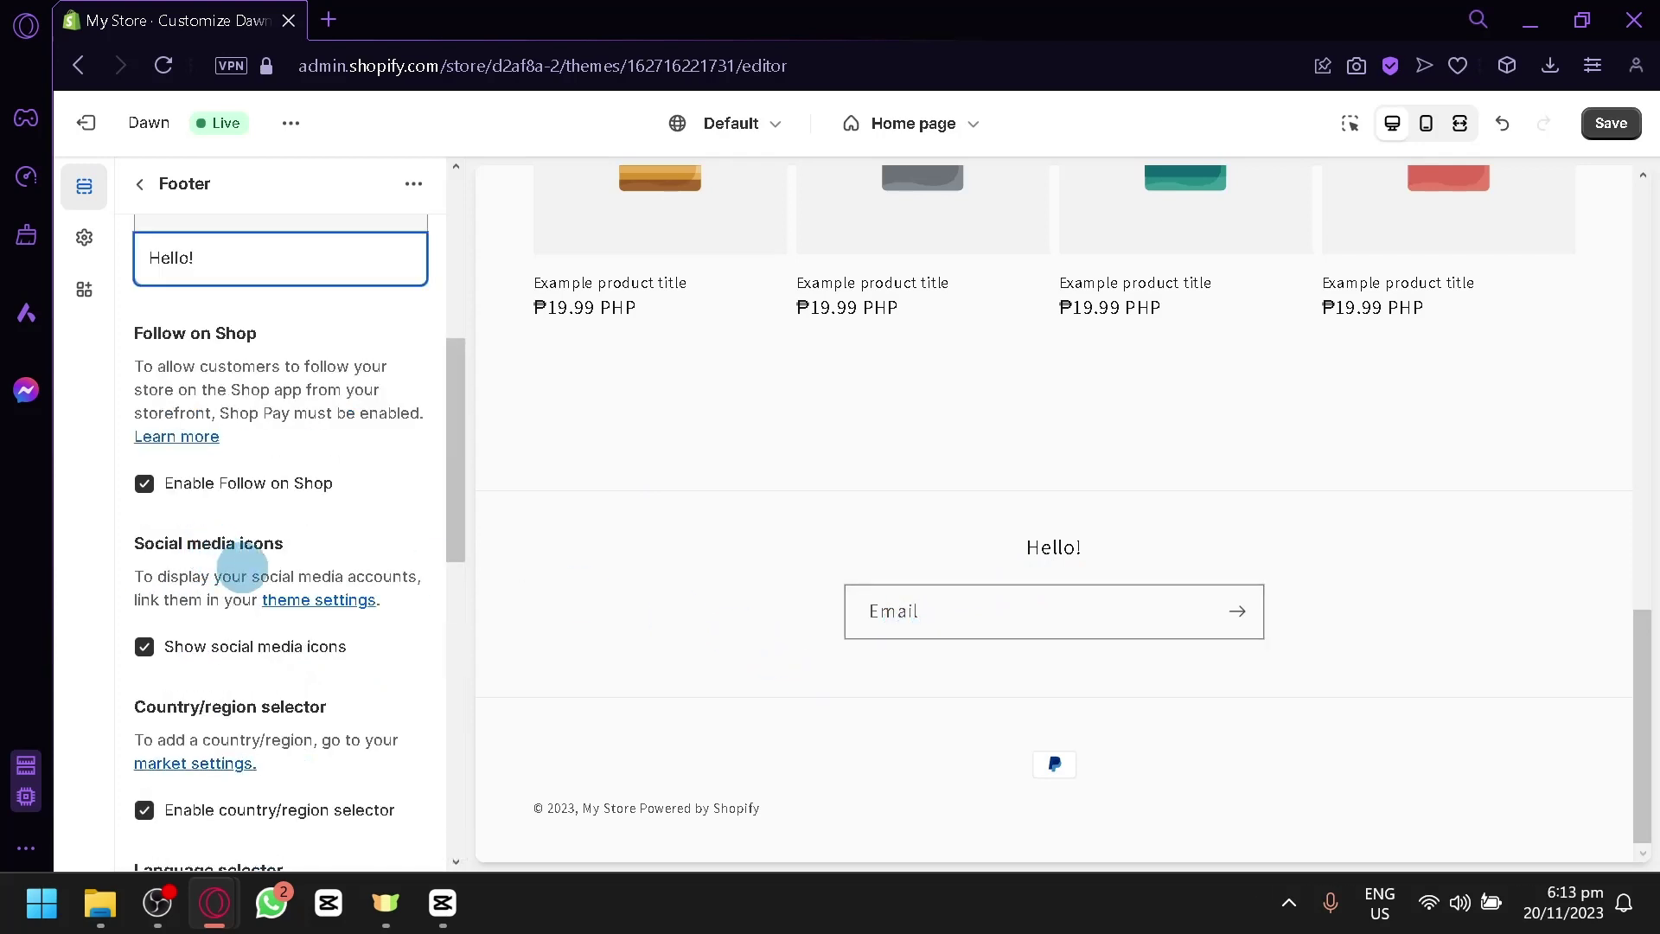
{"action": "scroll", "coordinate": [333, 593], "scroll_direction": "down", "scroll_amount": 2}
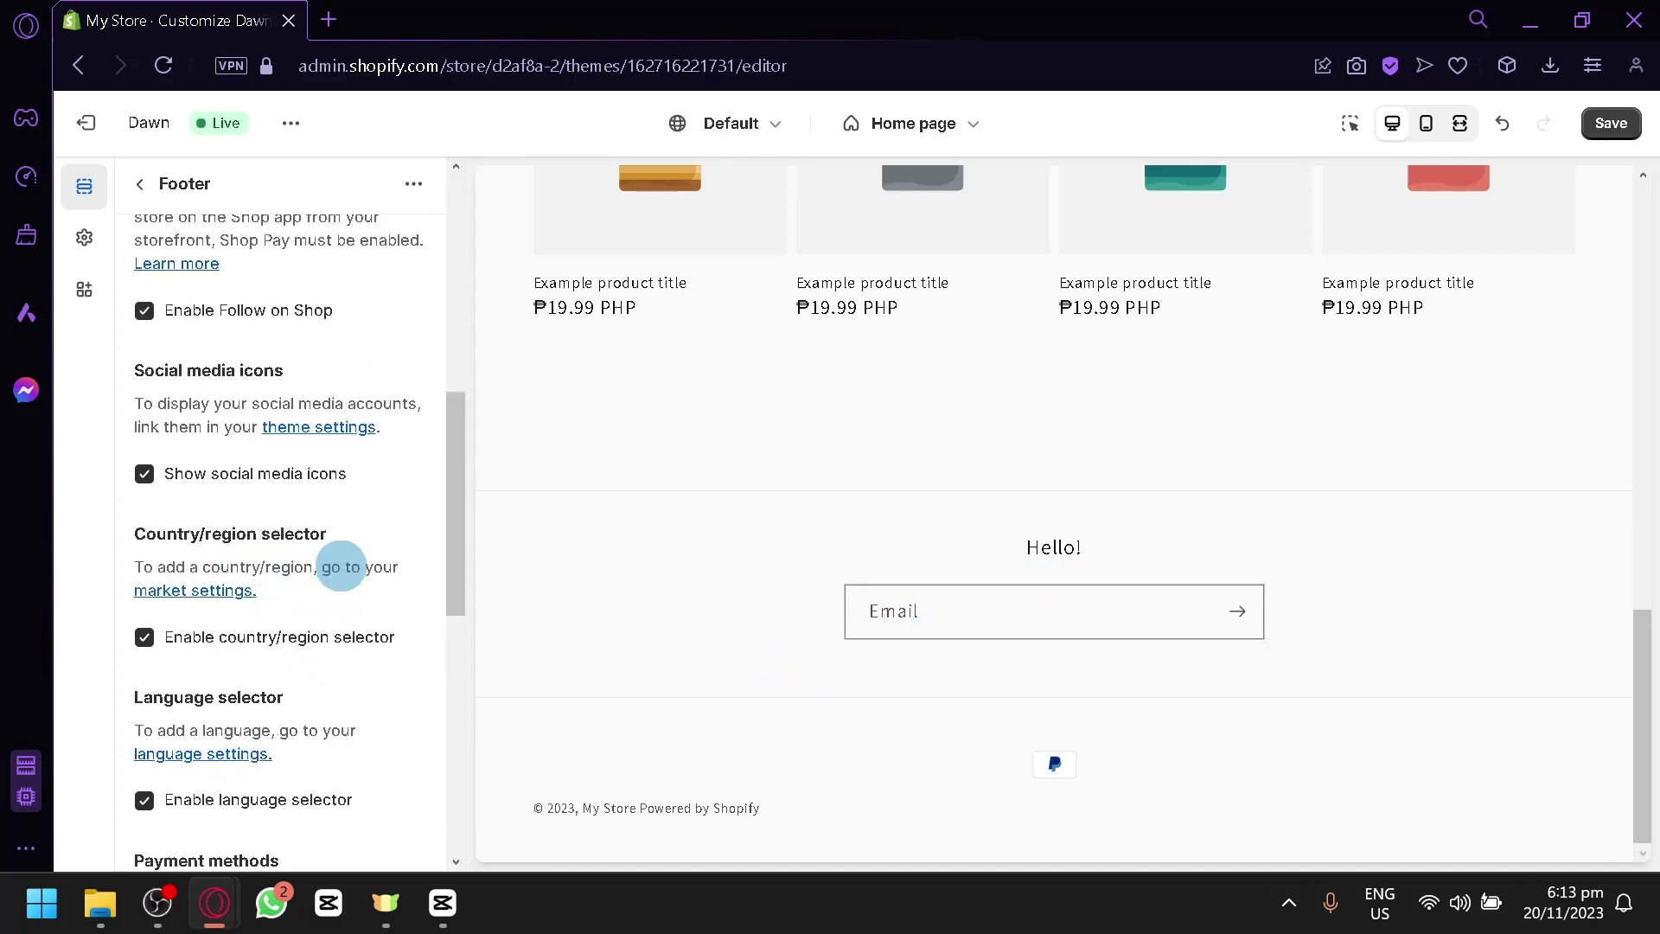
{"action": "scroll", "coordinate": [342, 641], "scroll_direction": "down", "scroll_amount": 2}
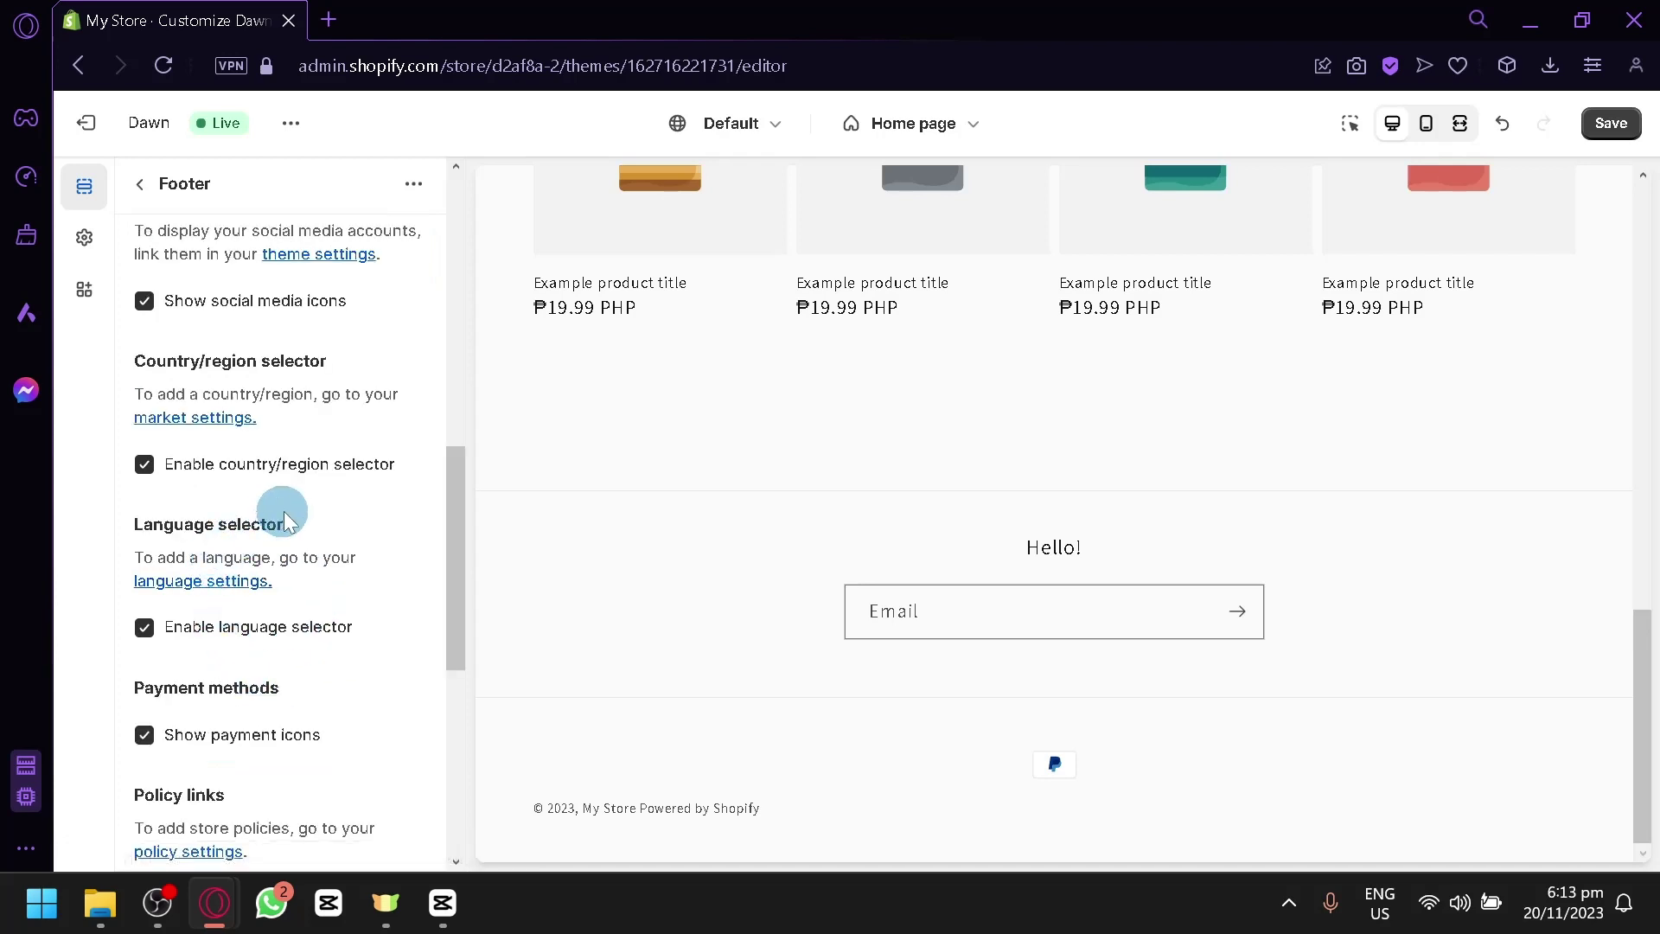
{"action": "scroll", "coordinate": [379, 626], "scroll_direction": "down", "scroll_amount": 2}
{"action": "scroll", "coordinate": [246, 593], "scroll_direction": "down", "scroll_amount": 2}
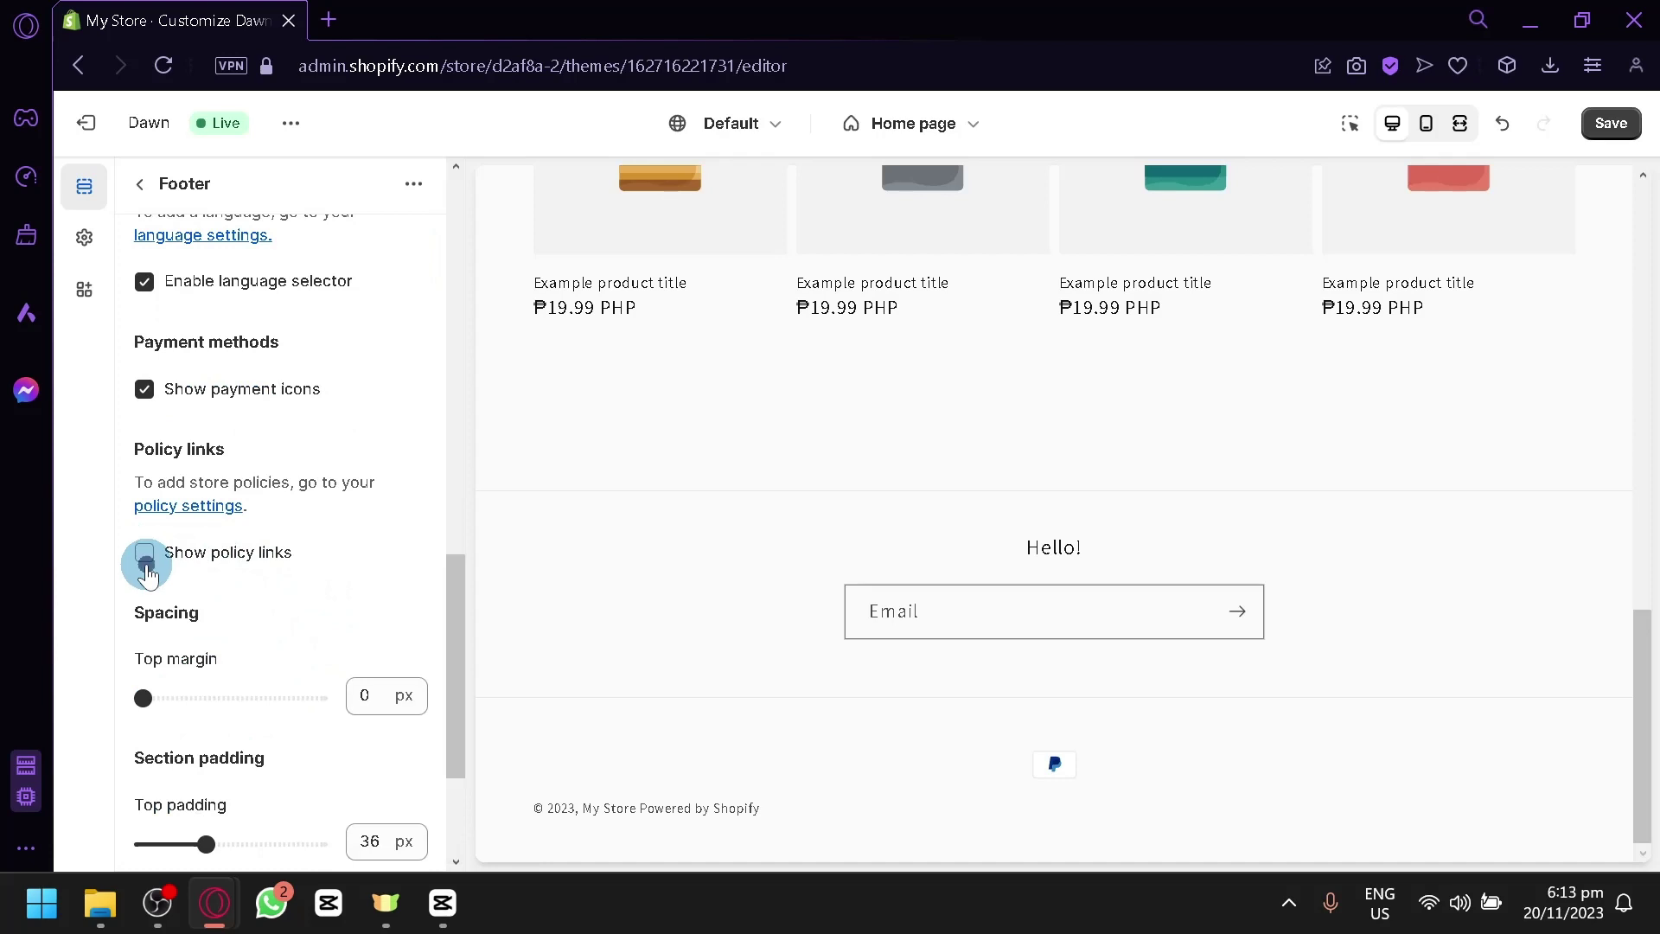
{"action": "scroll", "coordinate": [355, 597], "scroll_direction": "down", "scroll_amount": 3}
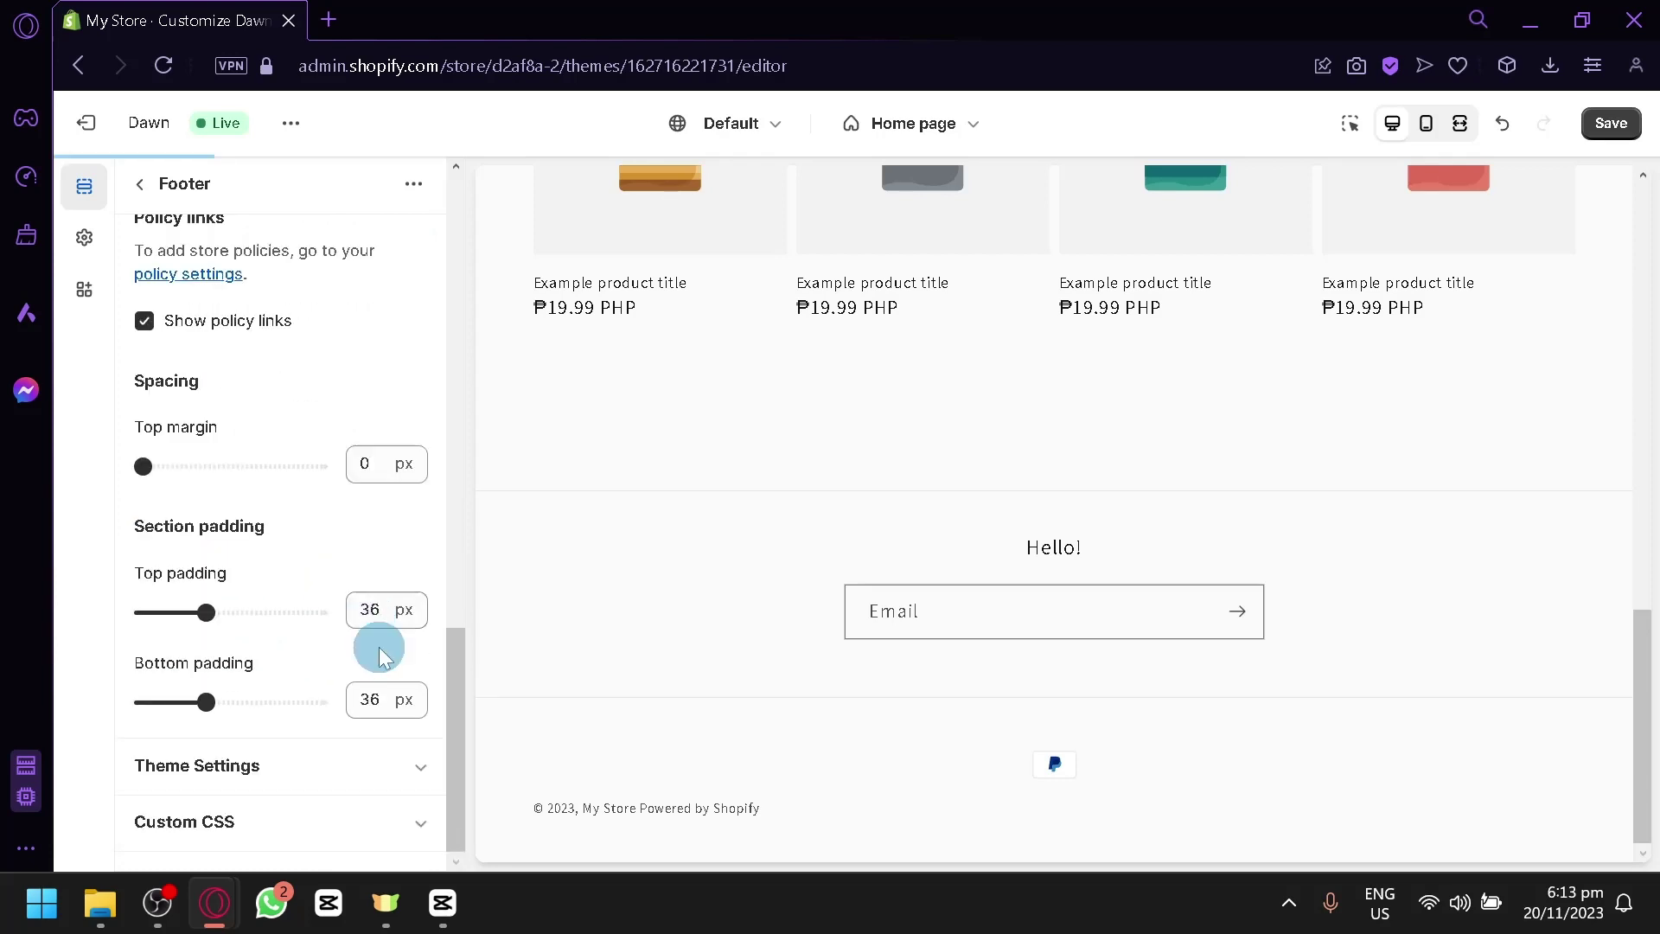
Step: Expand the footer's Custom CSS field and click into its code
{"action": "left_click", "coordinate": [390, 828]}
{"action": "scroll", "coordinate": [367, 733], "scroll_direction": "down", "scroll_amount": 3}
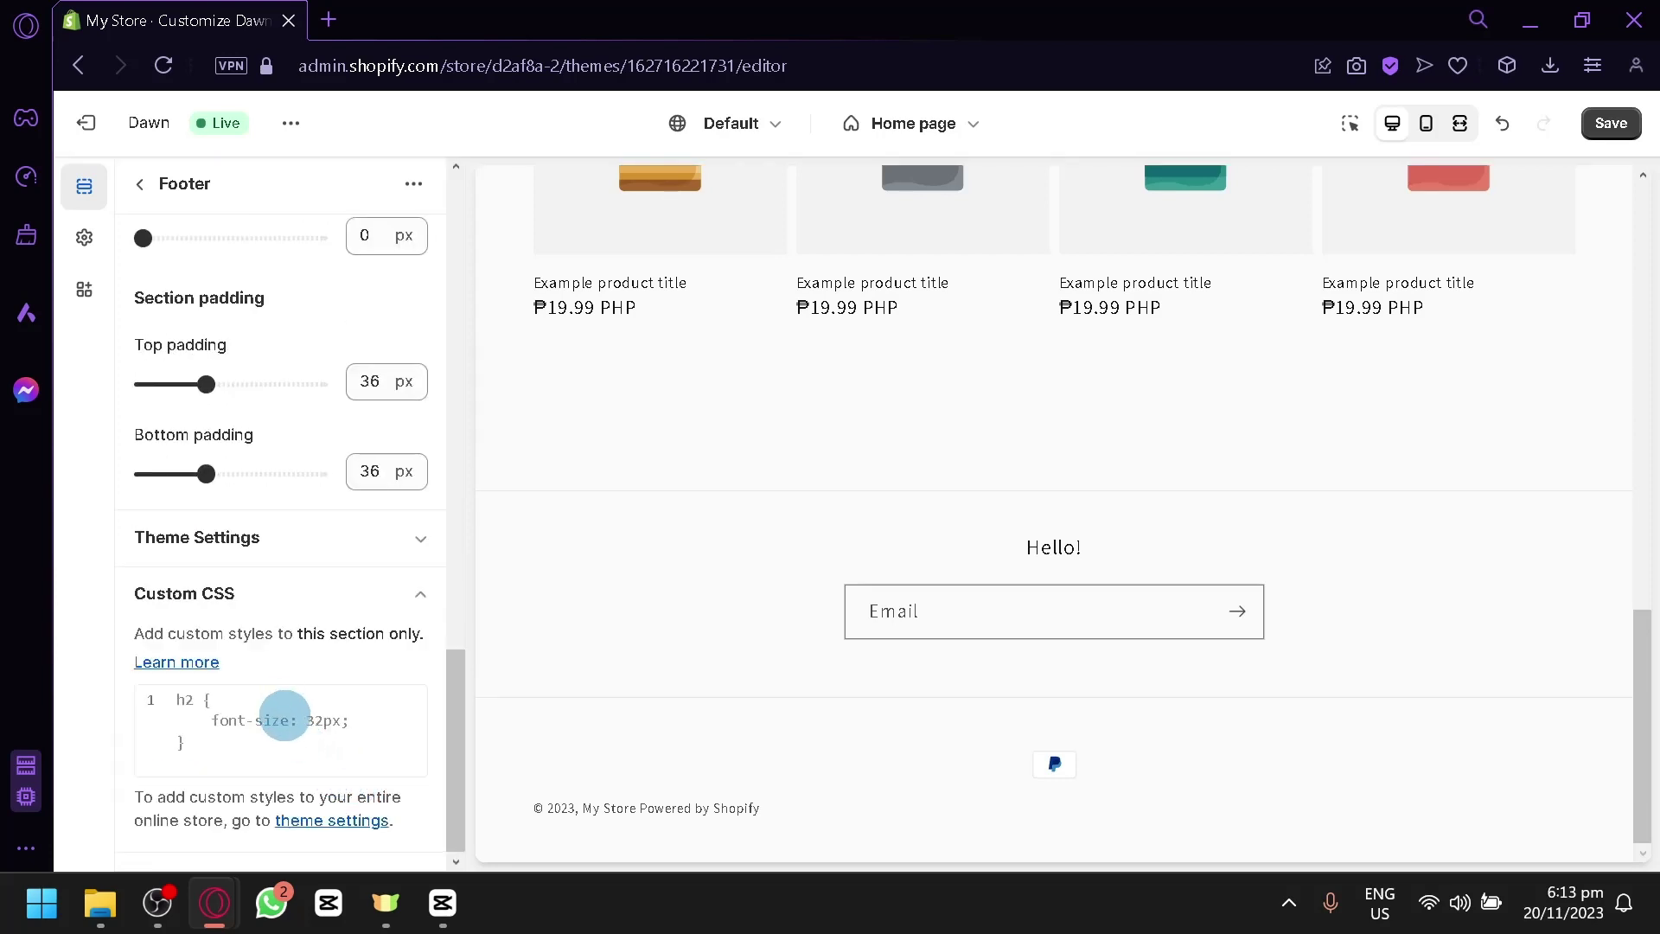
{"action": "left_click", "coordinate": [289, 723]}
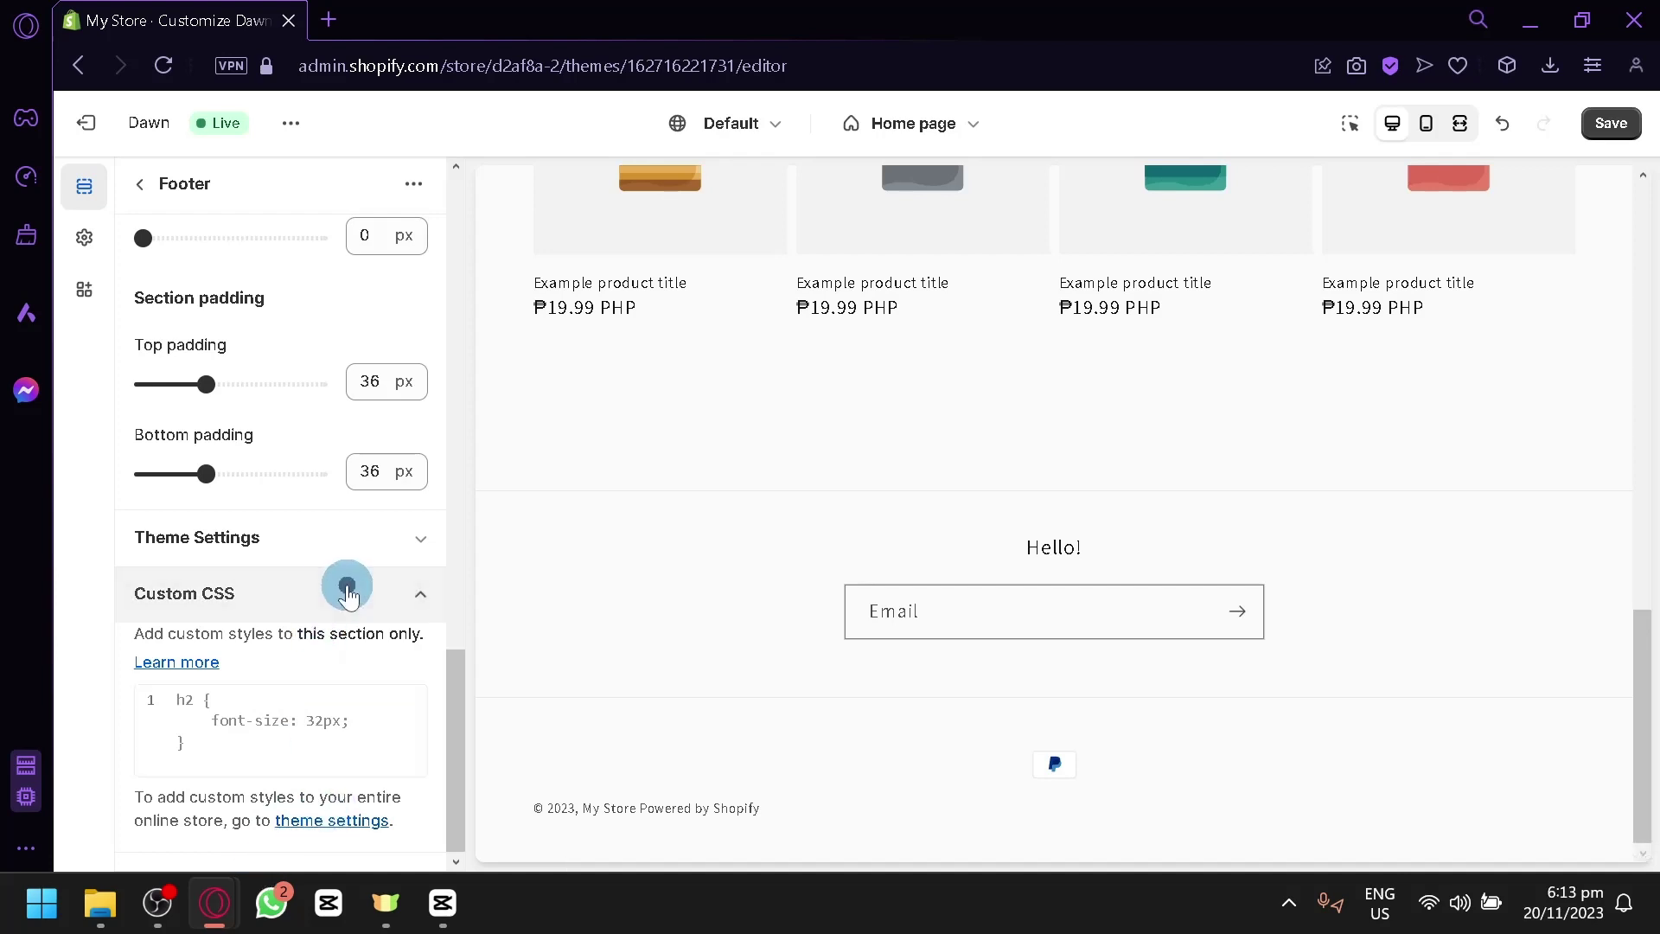
{"action": "scroll", "coordinate": [363, 536], "scroll_direction": "up", "scroll_amount": 10}
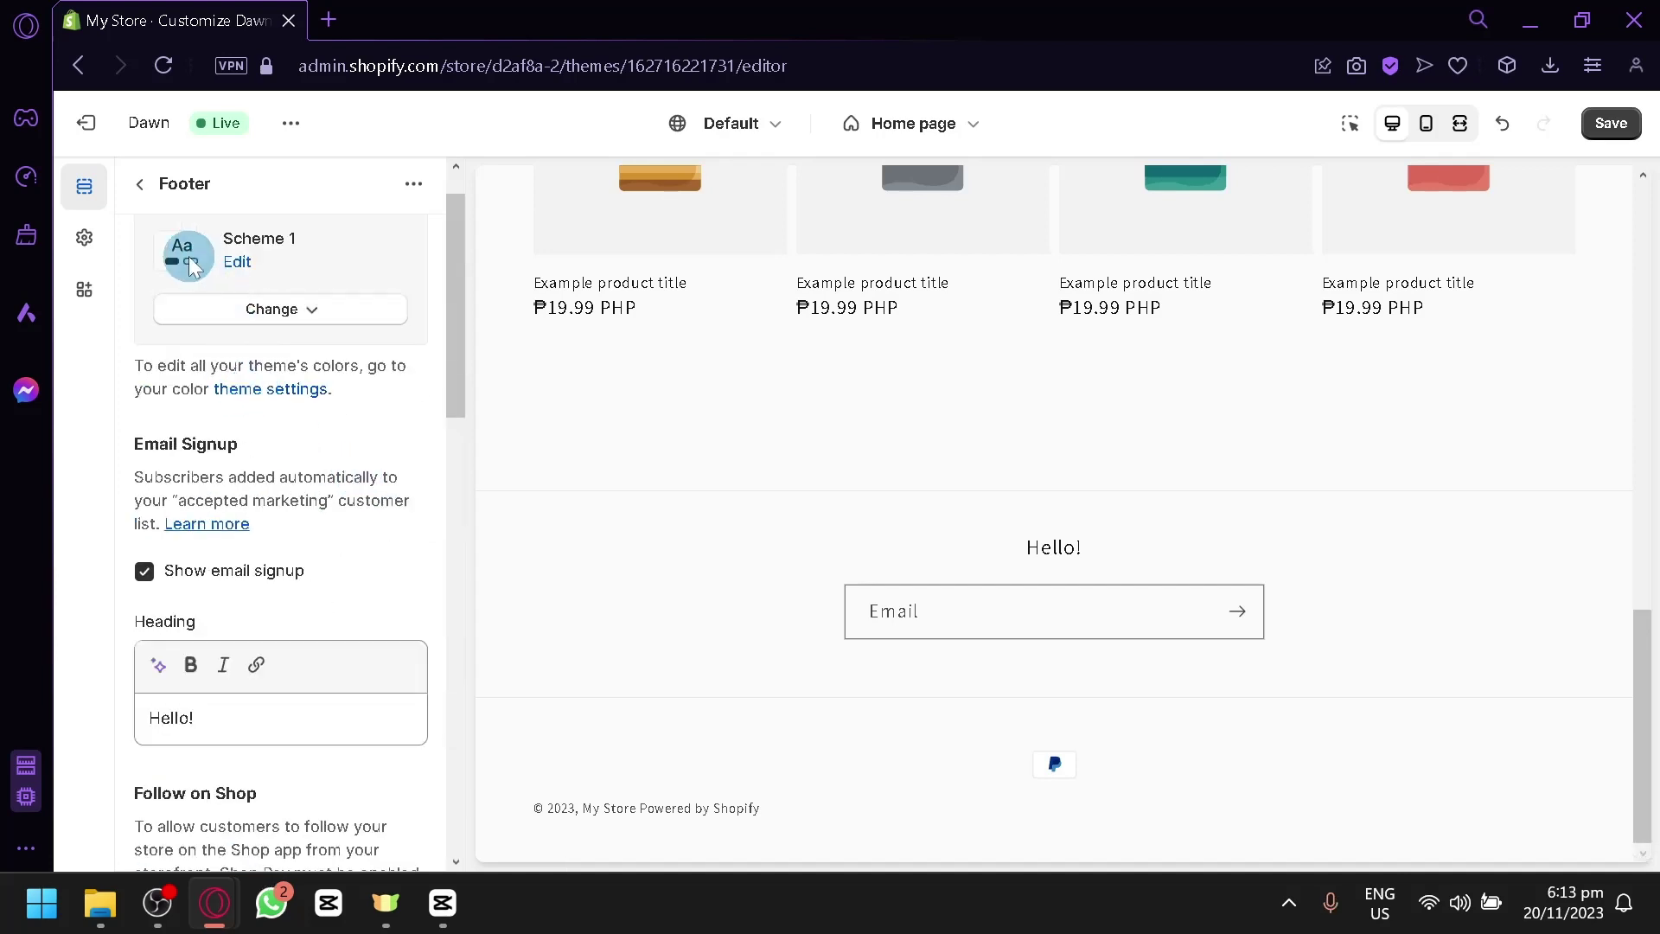
{"action": "scroll", "coordinate": [285, 518], "scroll_direction": "down", "scroll_amount": 8}
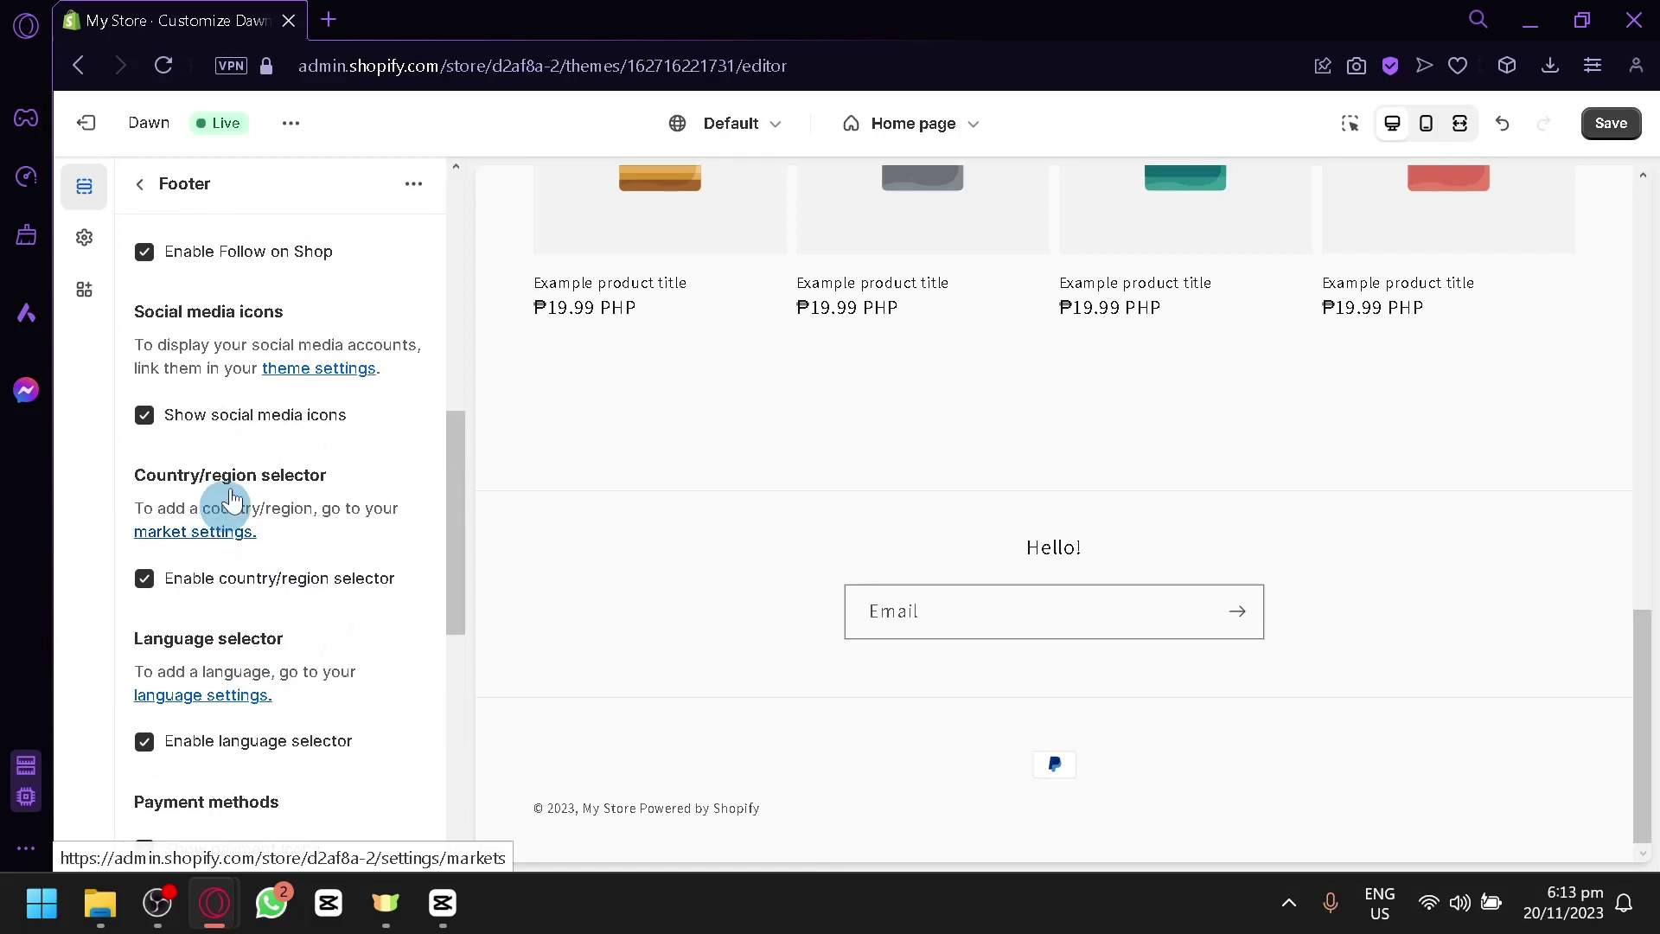
Step: Open Theme settings' Social media section and enter the Facebook link
{"action": "left_click", "coordinate": [321, 378]}
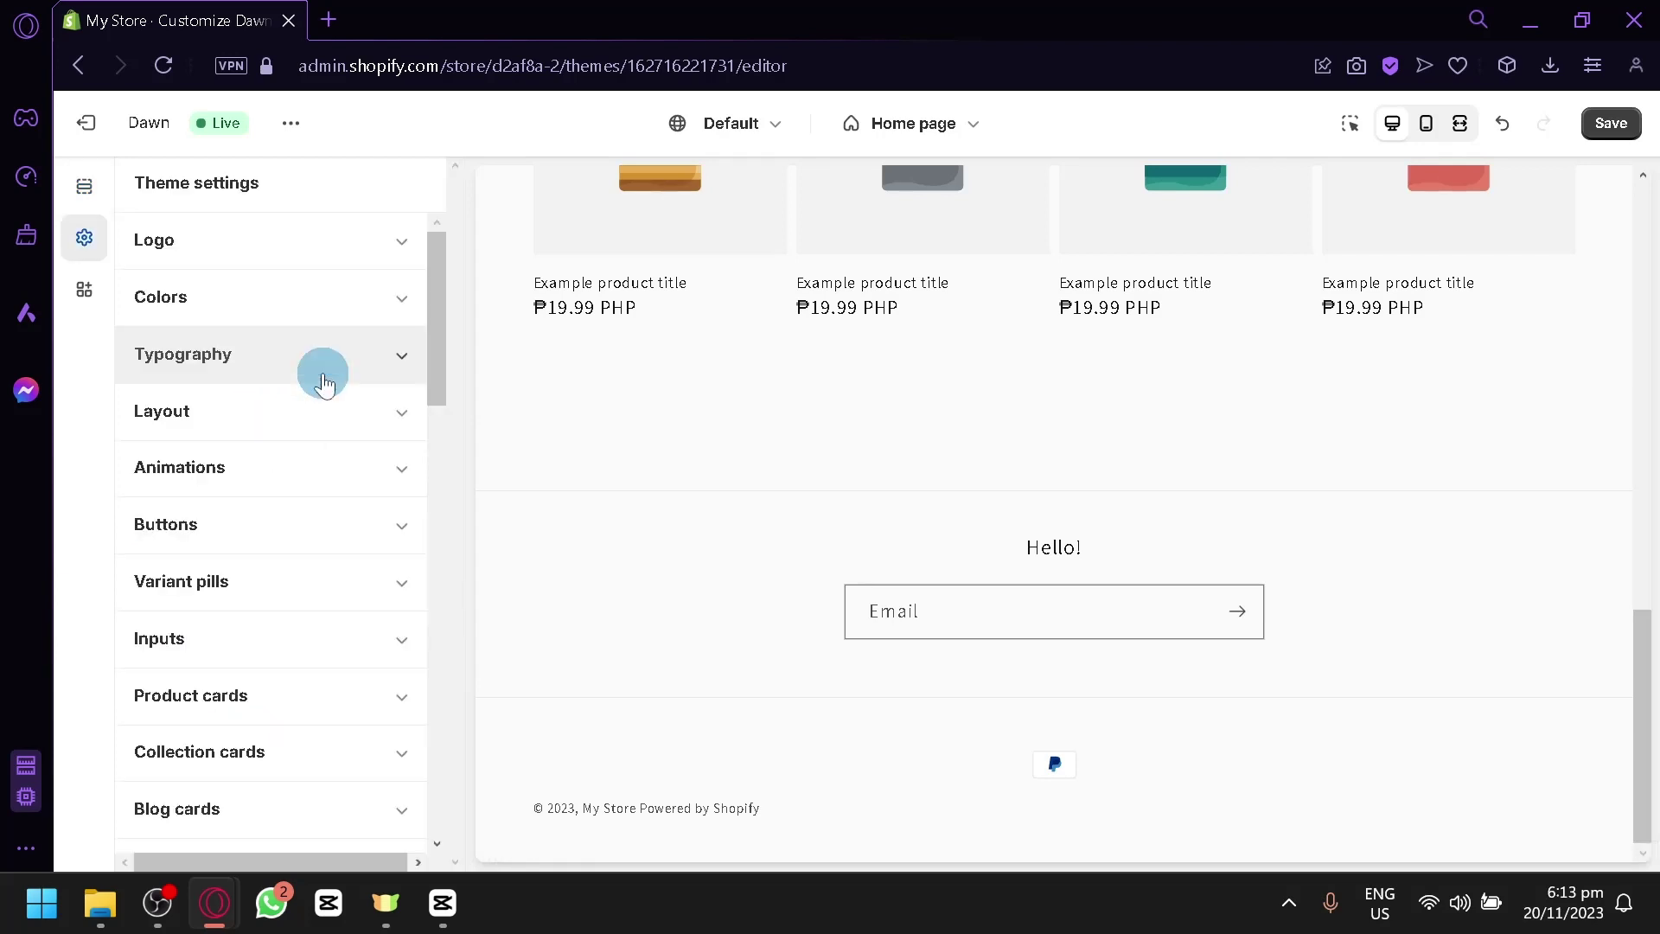
{"action": "scroll", "coordinate": [323, 380], "scroll_direction": "down", "scroll_amount": 4}
{"action": "scroll", "coordinate": [327, 371], "scroll_direction": "up", "scroll_amount": 4}
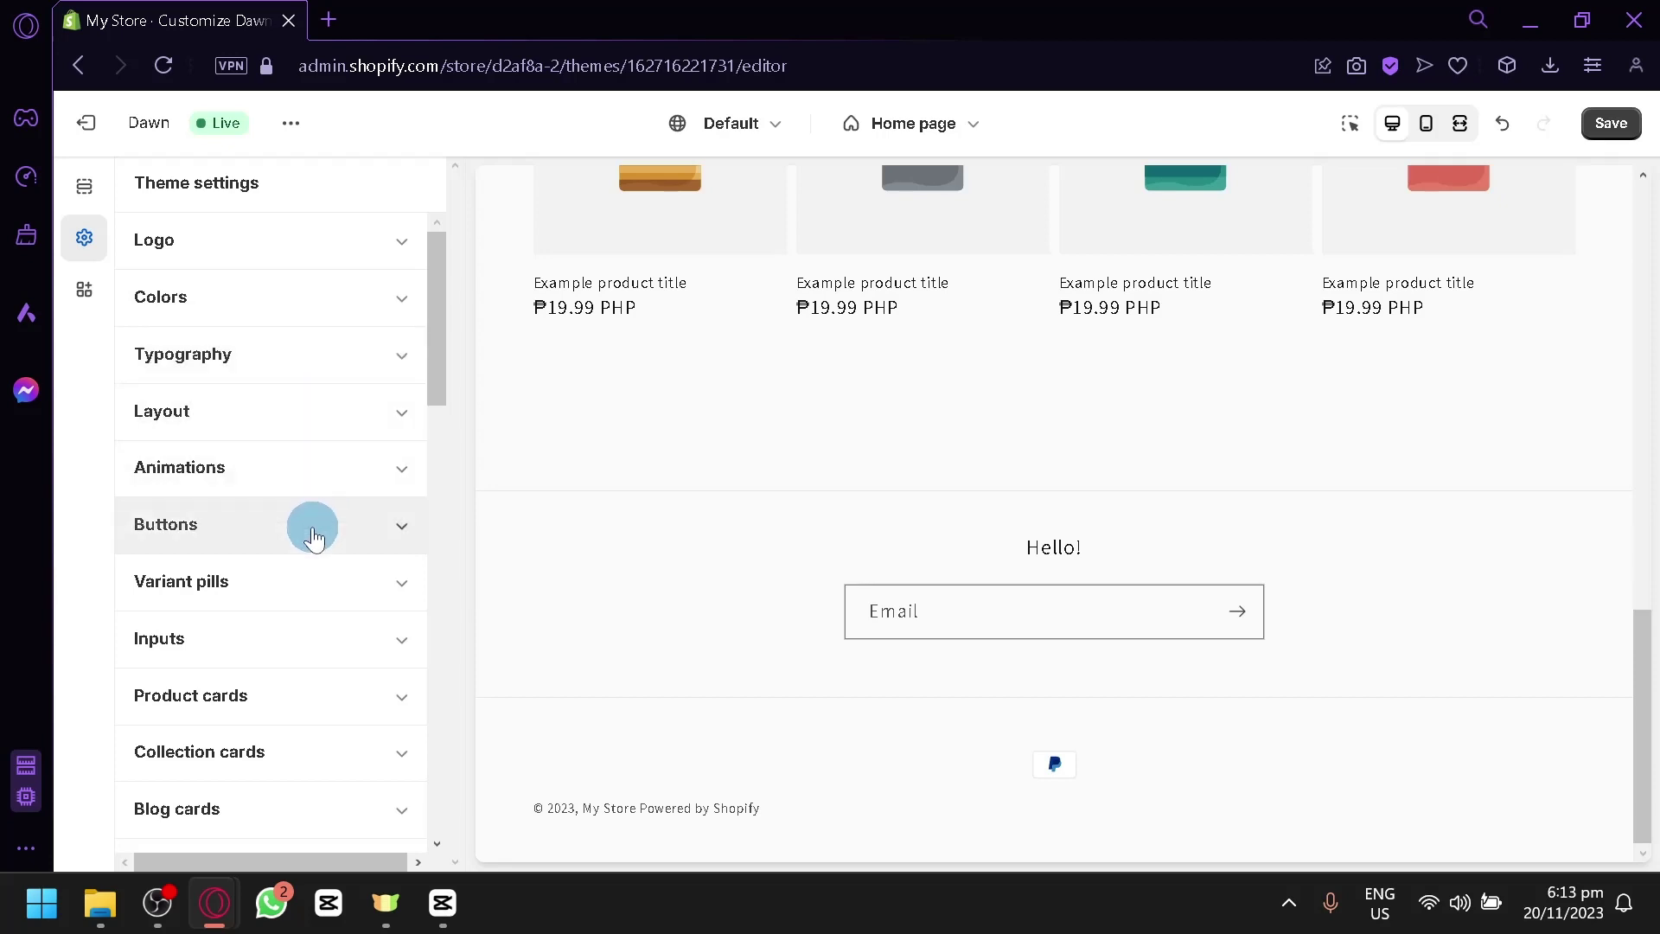
{"action": "scroll", "coordinate": [312, 542], "scroll_direction": "down", "scroll_amount": 2}
{"action": "scroll", "coordinate": [341, 519], "scroll_direction": "down", "scroll_amount": 6}
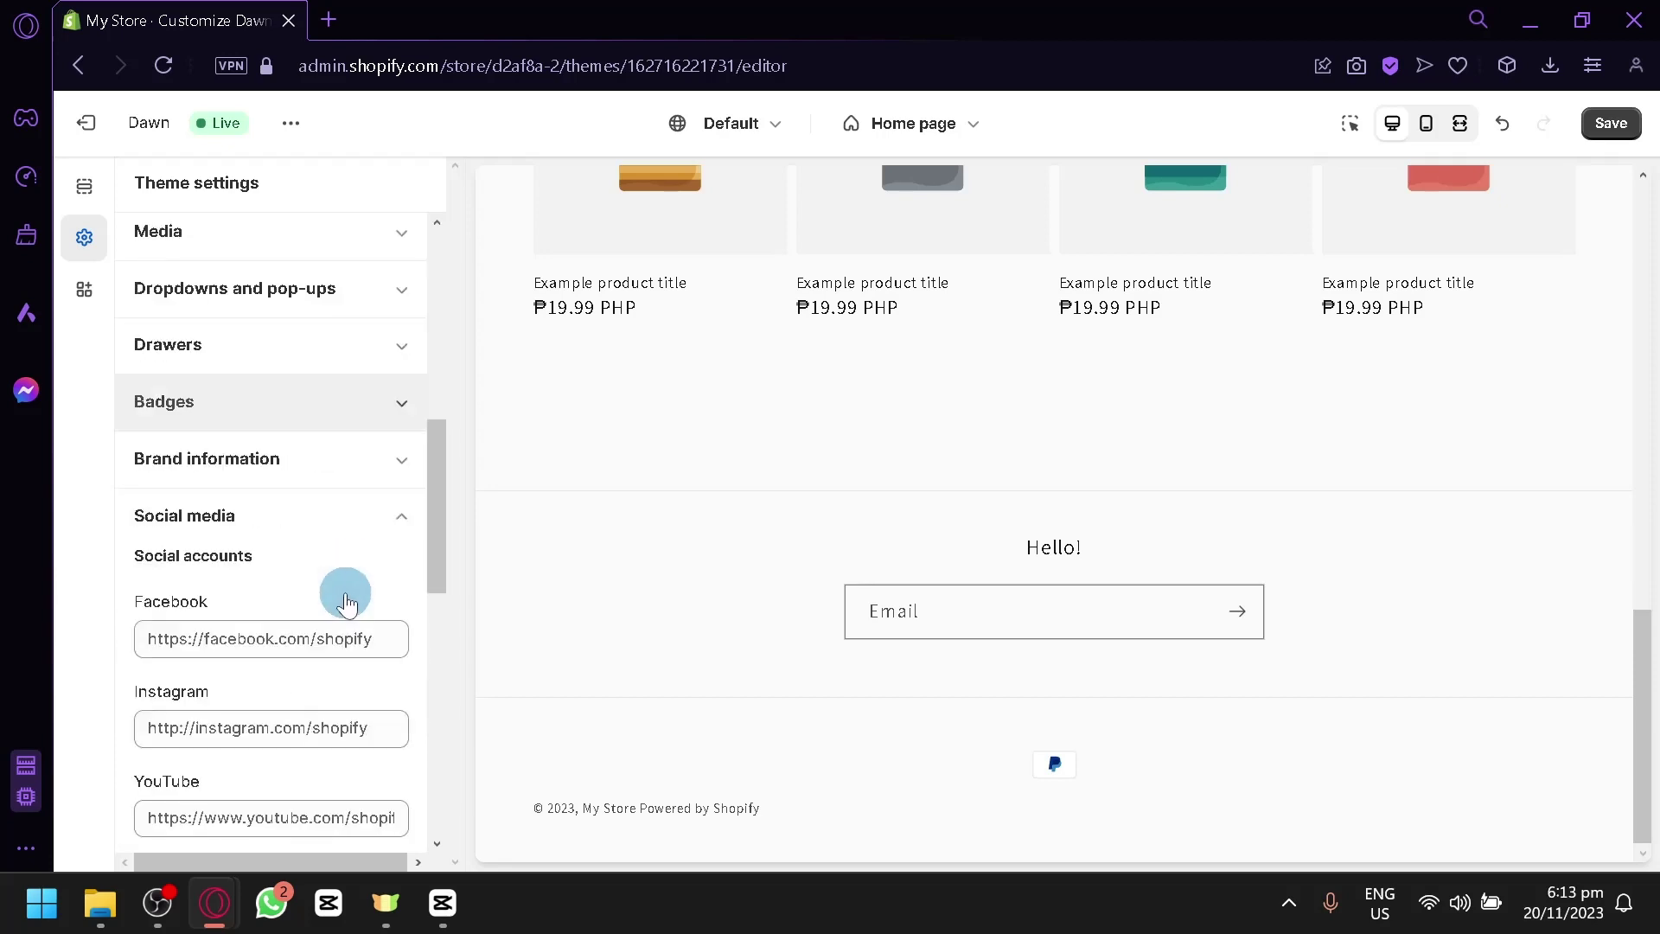
{"action": "scroll", "coordinate": [355, 596], "scroll_direction": "down", "scroll_amount": 2}
{"action": "left_click", "coordinate": [292, 471]}
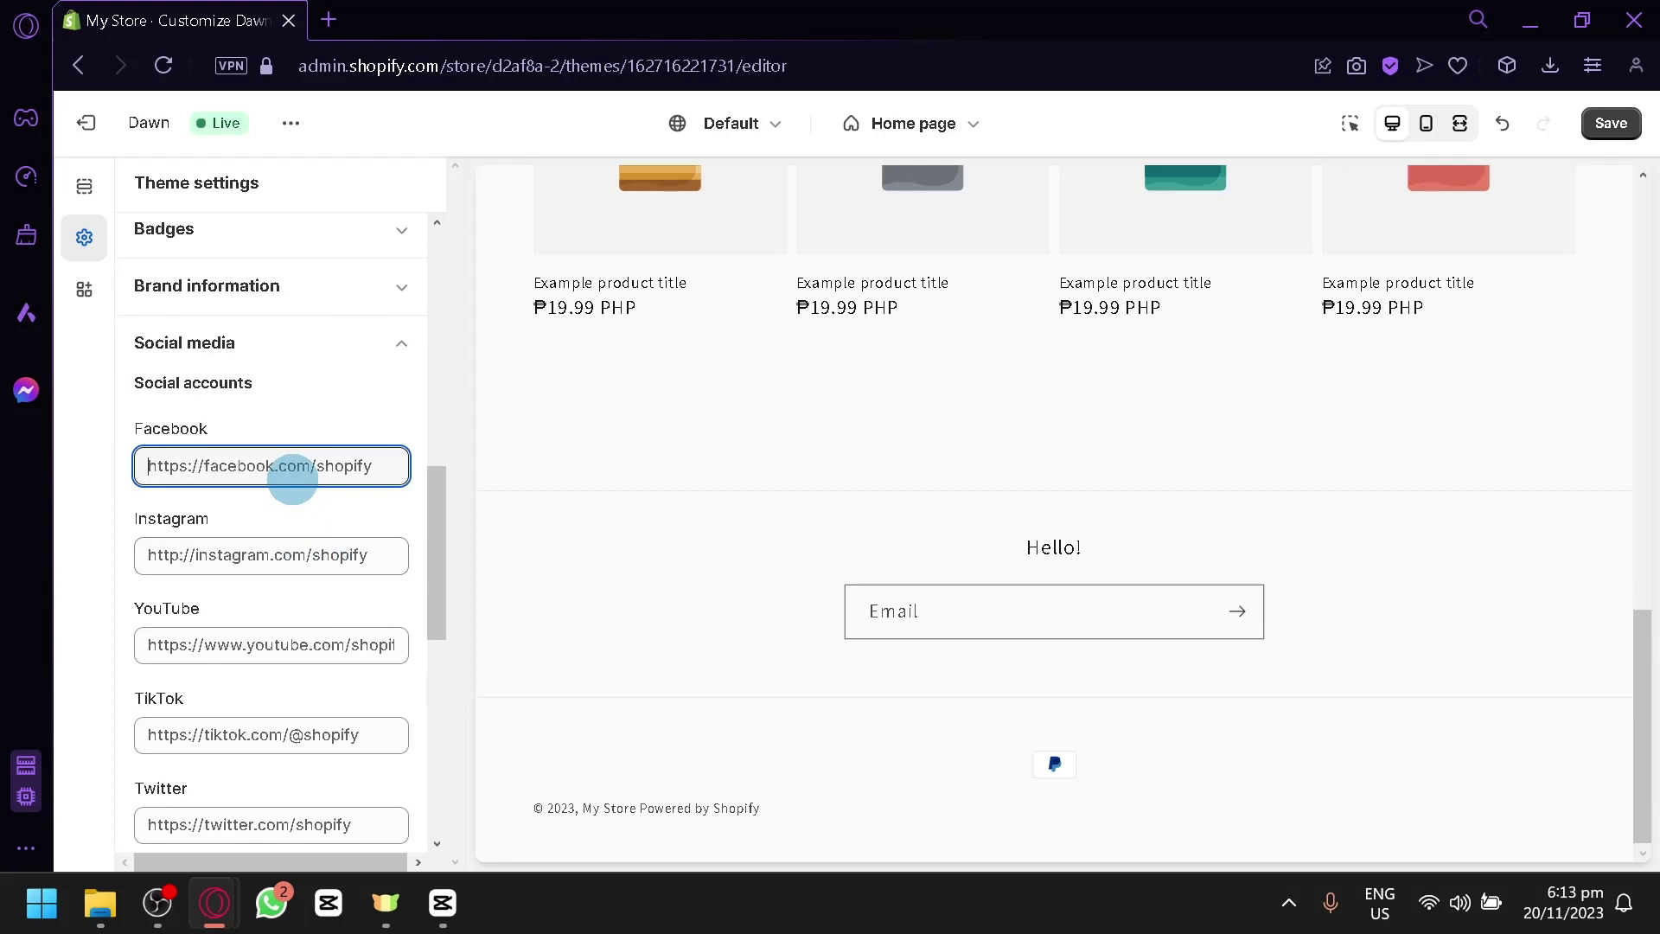
{"action": "key", "text": "ctrl+a"}
{"action": "type", "text": "h"}
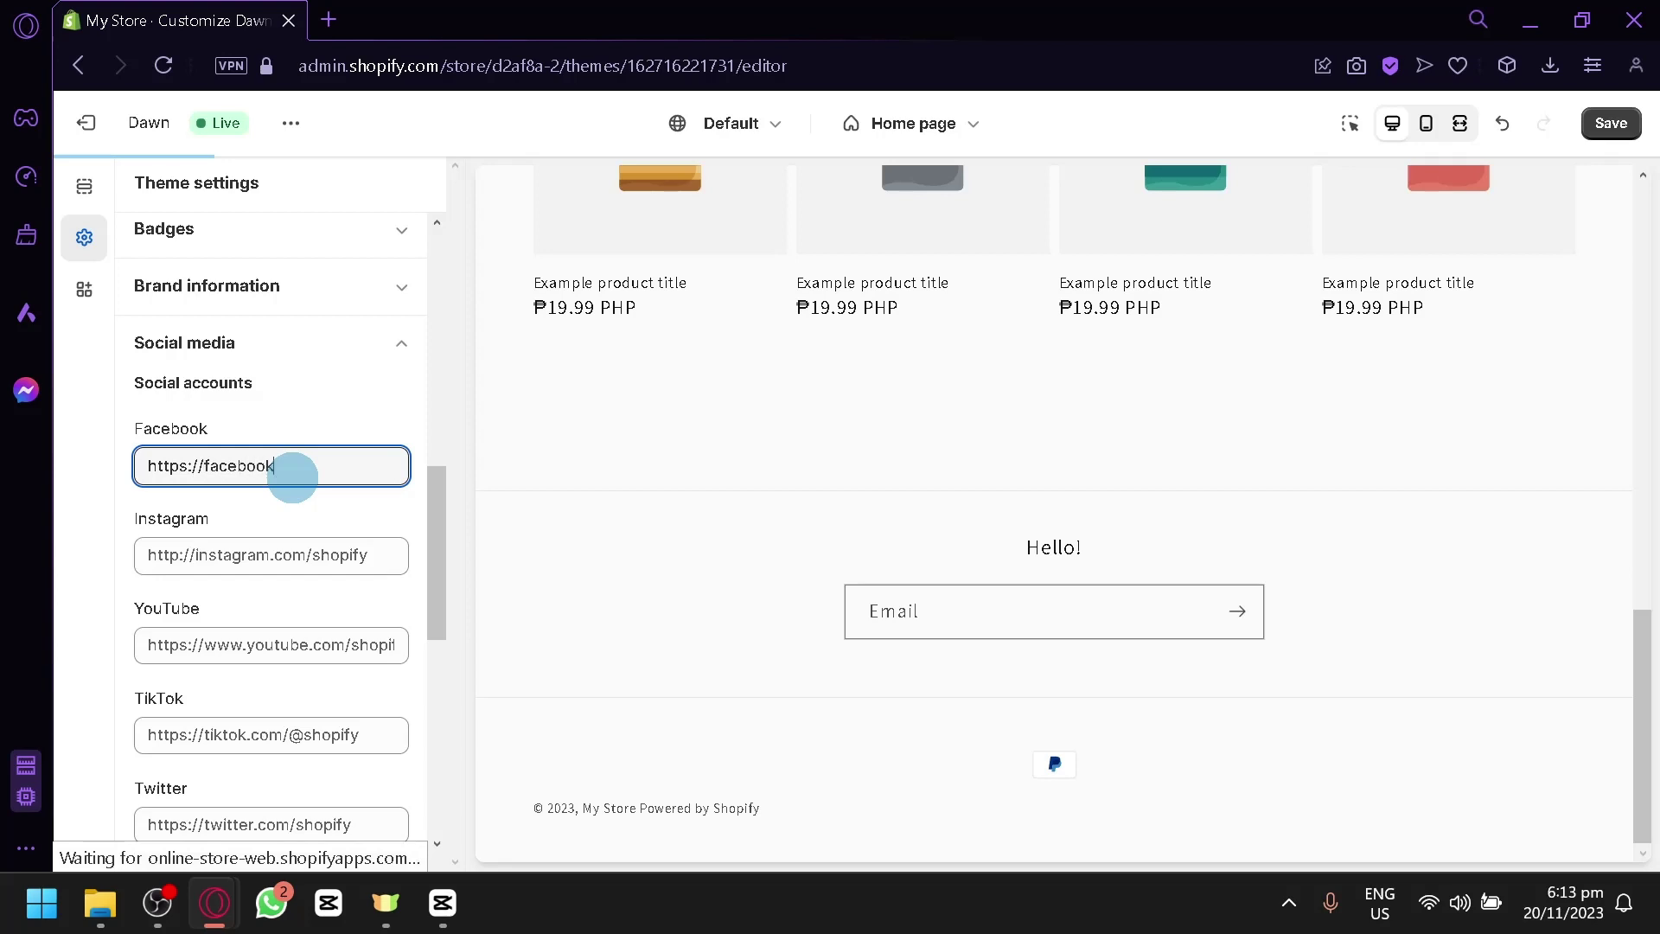
{"action": "key", "text": "BackSpace"}
{"action": "key", "text": "BackSpace"}
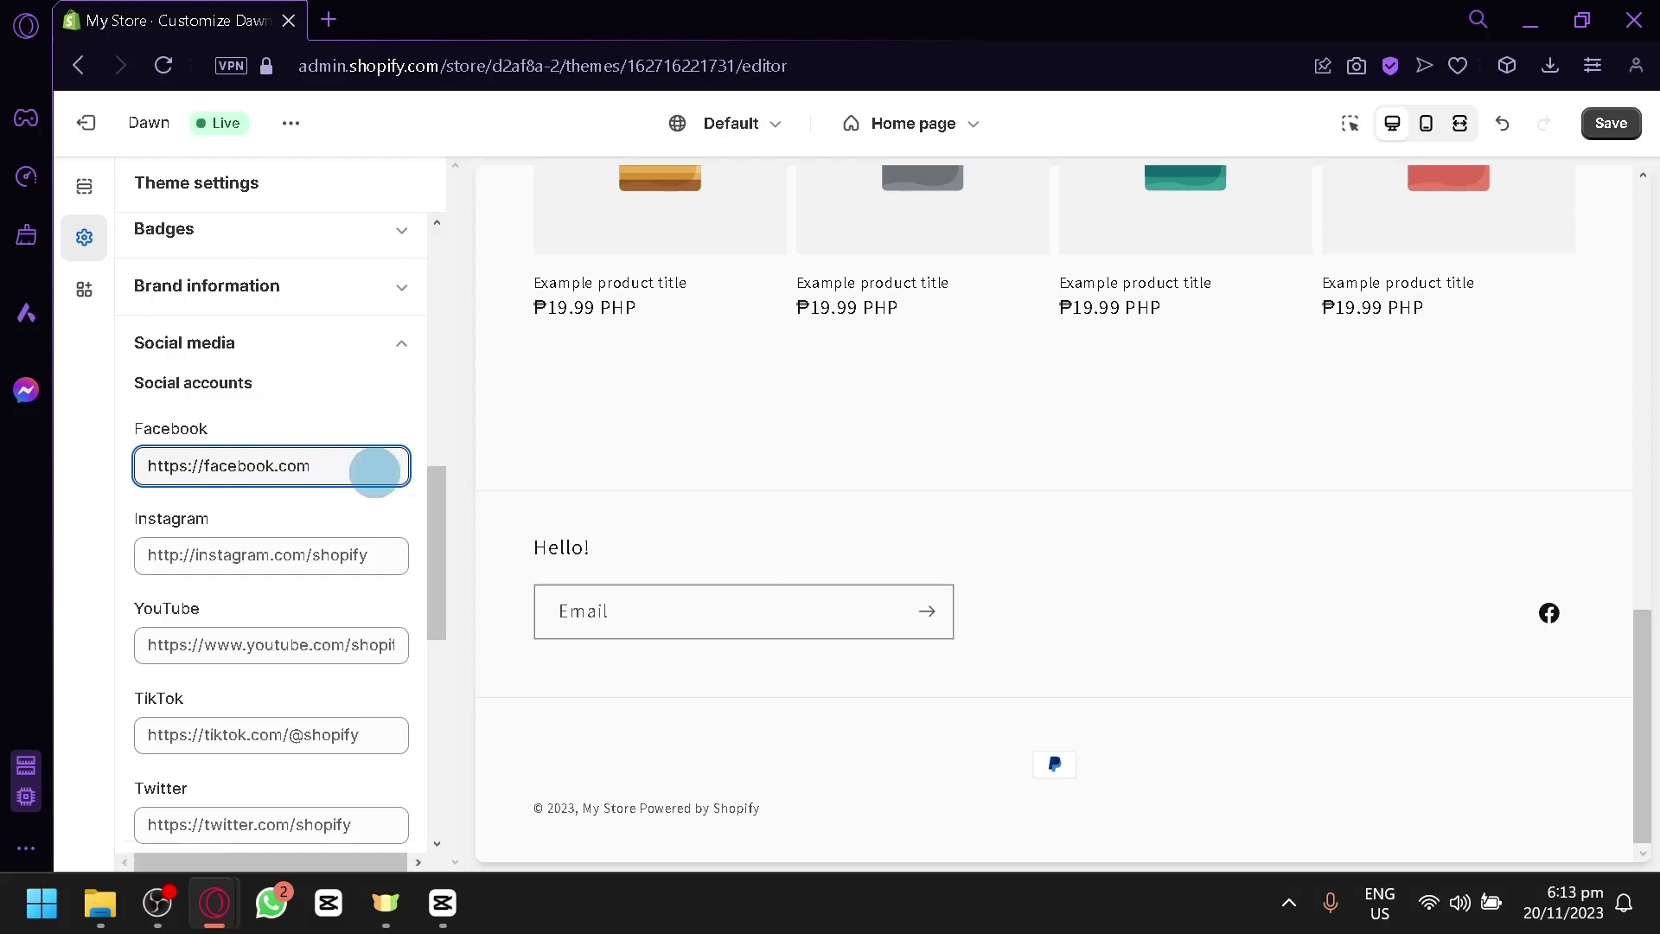
Step: Fill the Instagram link from the copied Facebook URL and test the footer's Facebook icon
{"action": "left_click", "coordinate": [322, 560]}
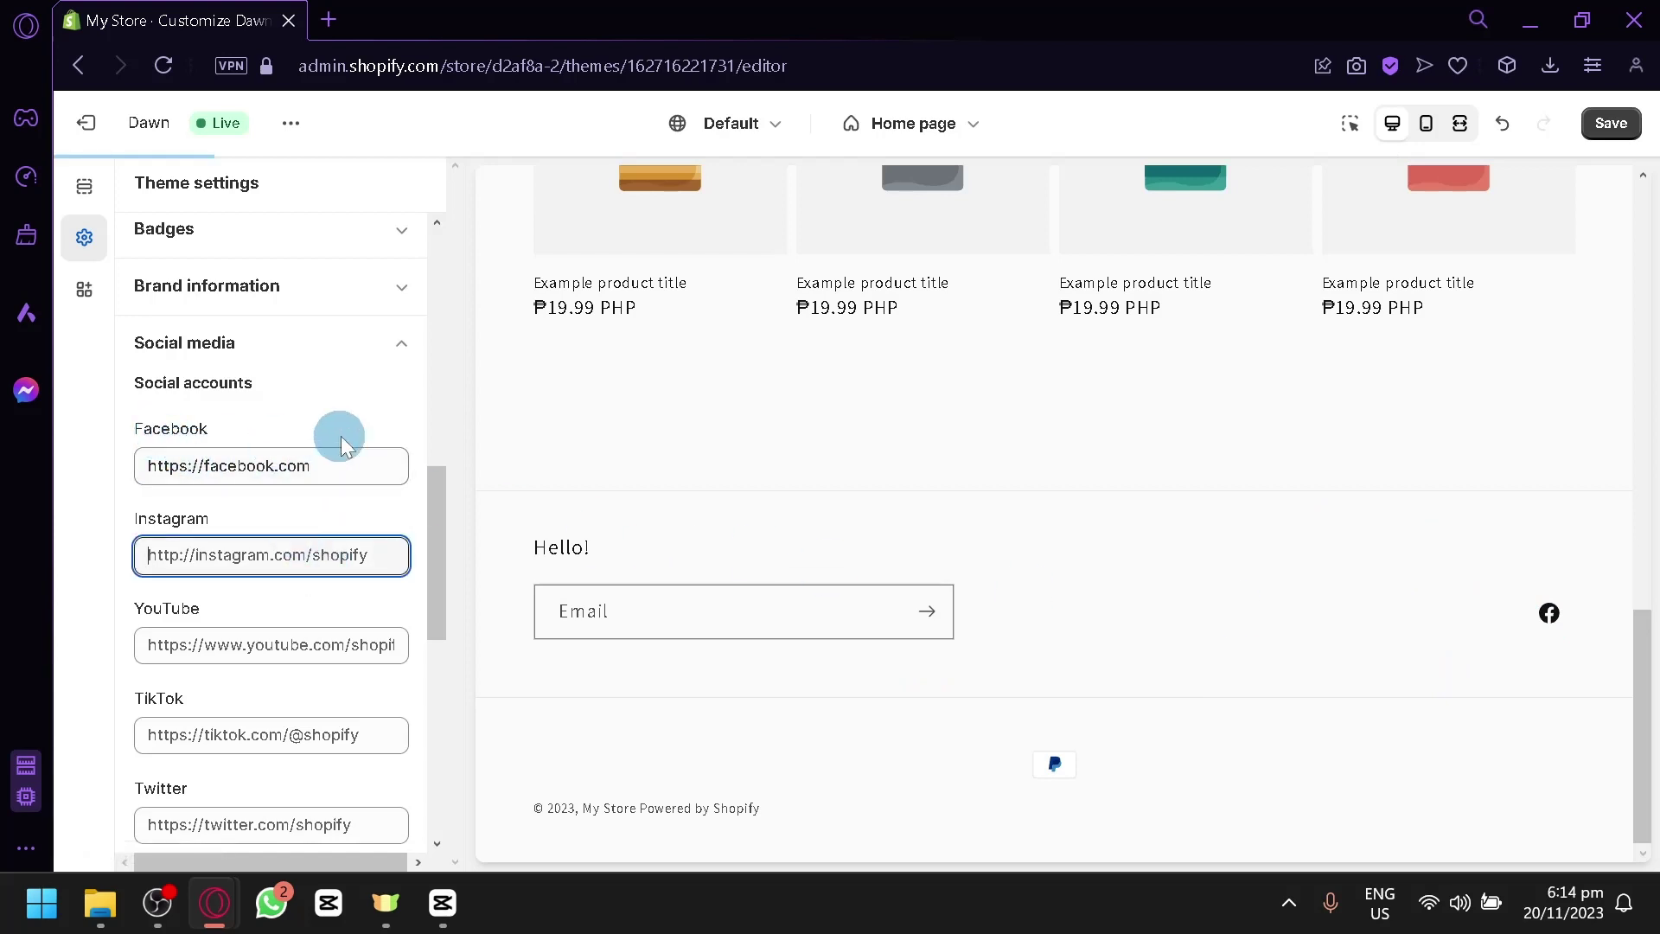
{"action": "left_click_drag", "start_coordinate": [345, 463], "coordinate": [17, 480]}
{"action": "key", "text": "ctrl+c"}
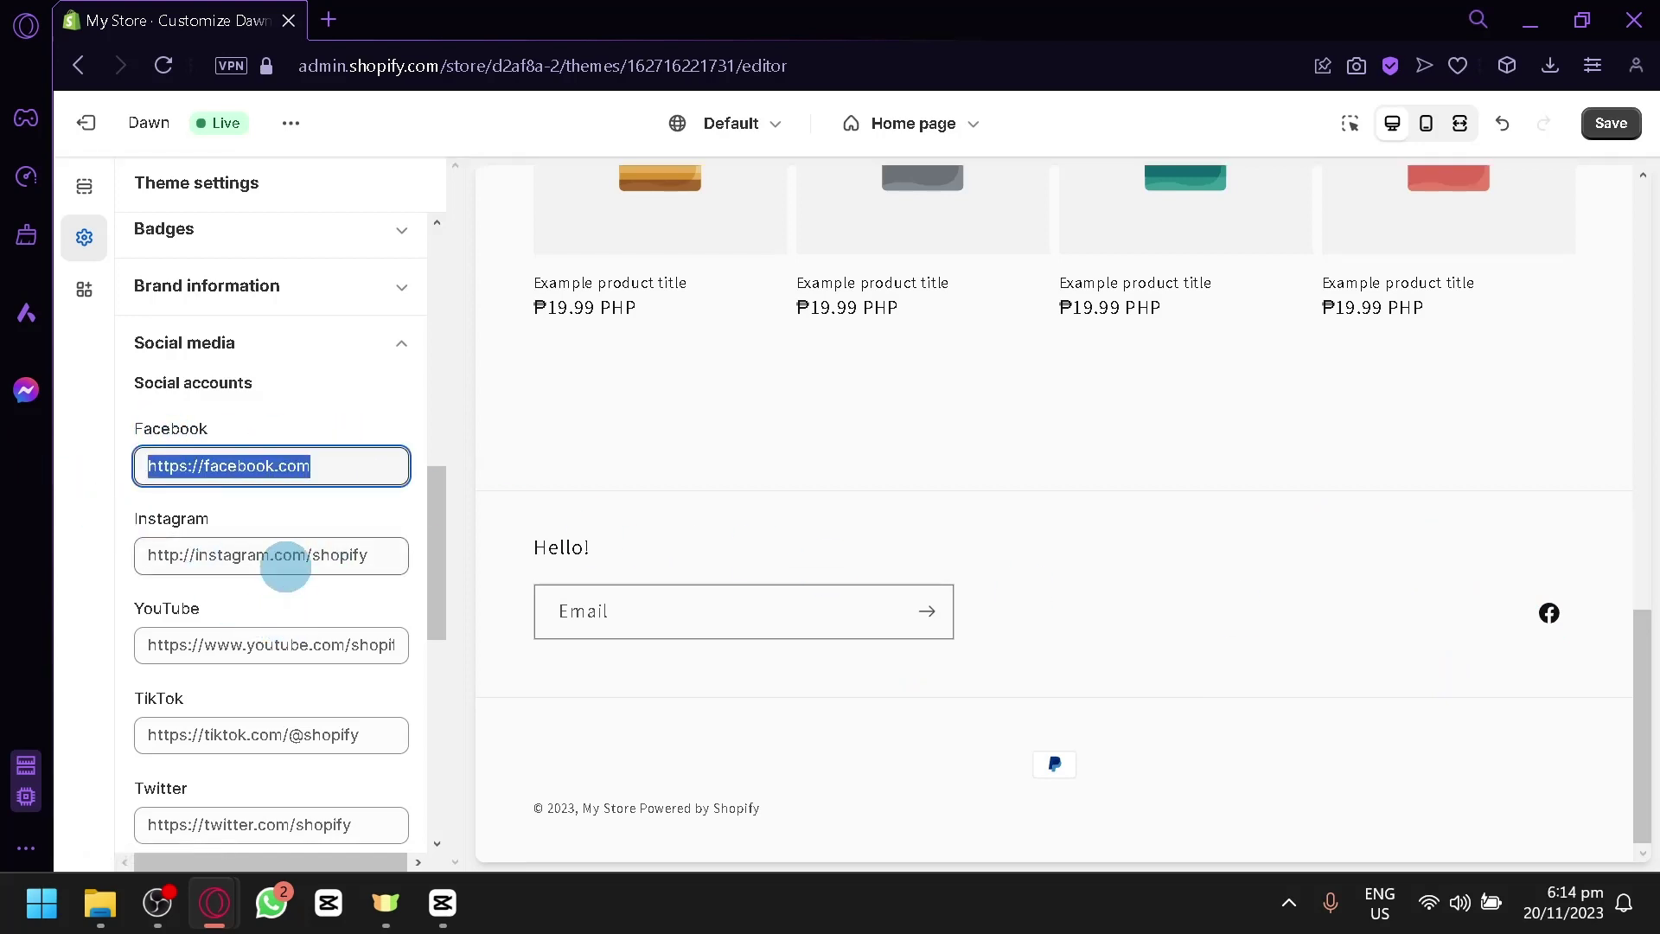
{"action": "triple_click", "coordinate": [286, 562]}
{"action": "key", "text": "ctrl+v"}
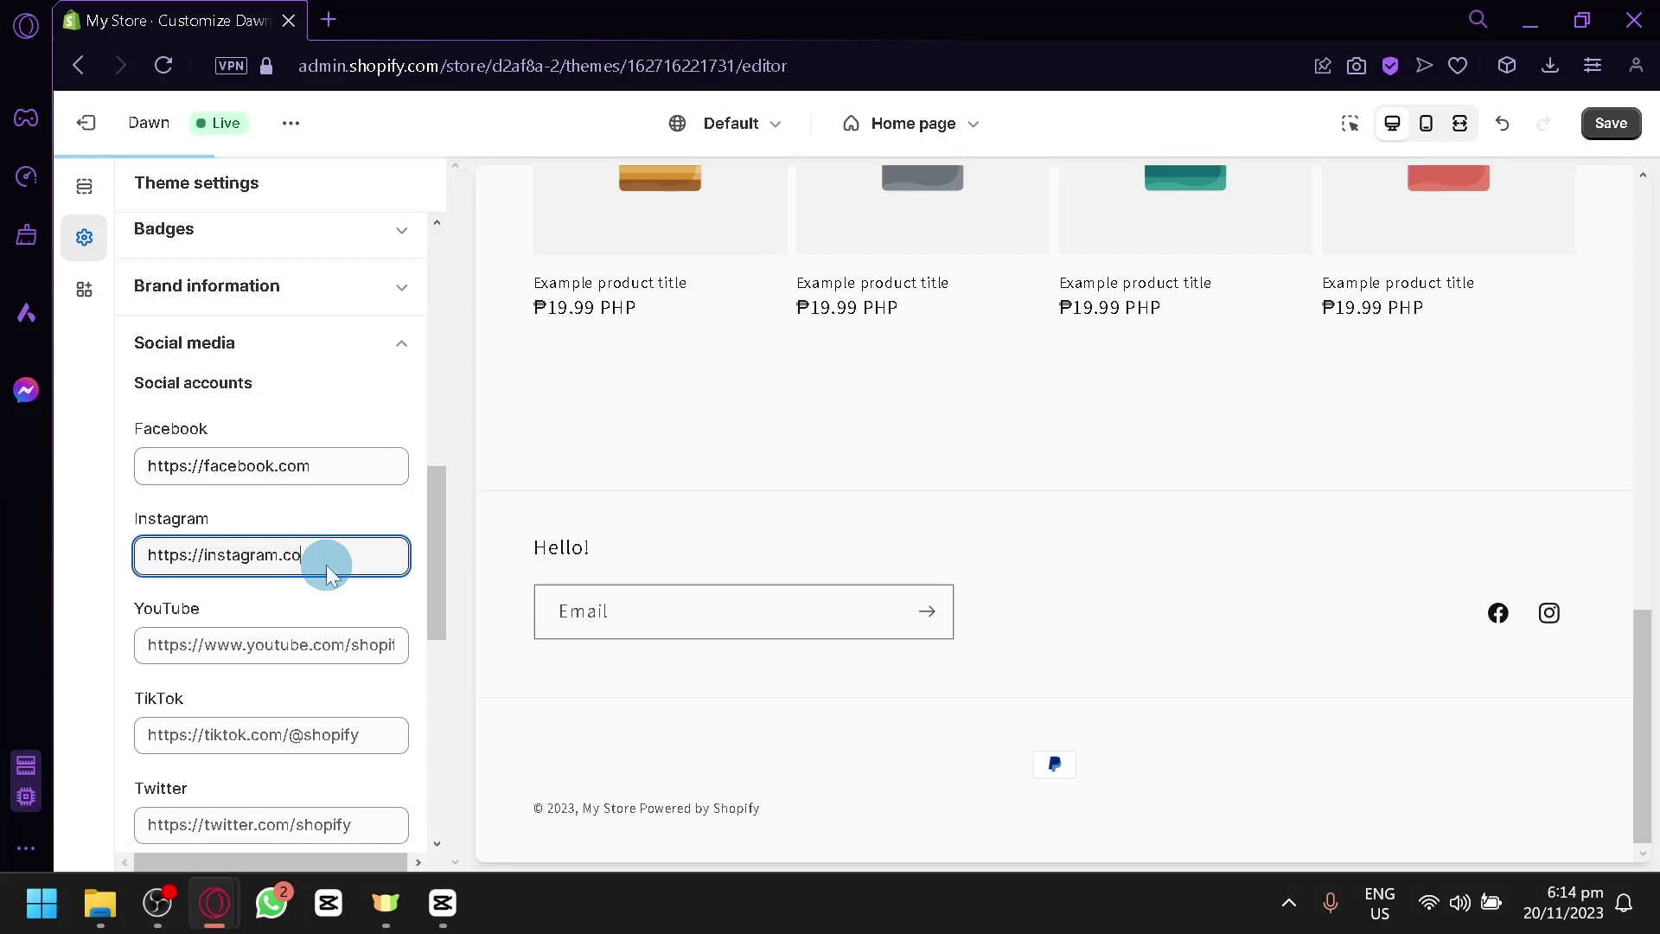
{"action": "type", "text": "m"}
{"action": "left_click", "coordinate": [1497, 612]}
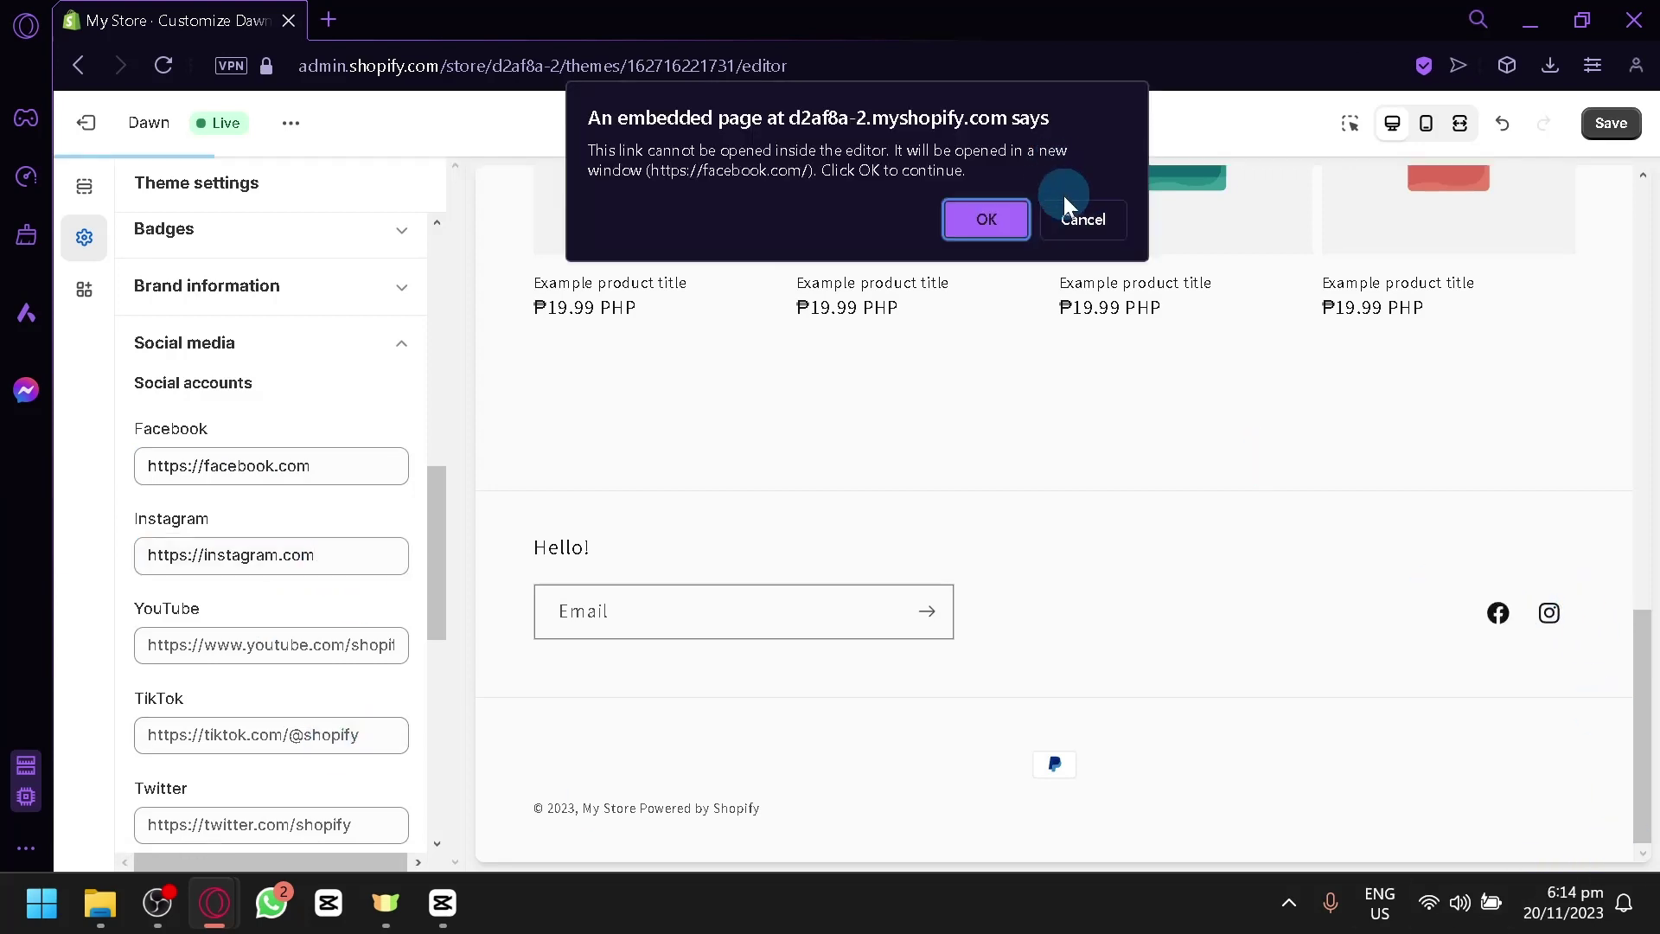
{"action": "left_click", "coordinate": [1082, 220]}
Step: Paste the address into YouTube, change its domain to youtube, then review the remaining fields
{"action": "left_click", "coordinate": [277, 639]}
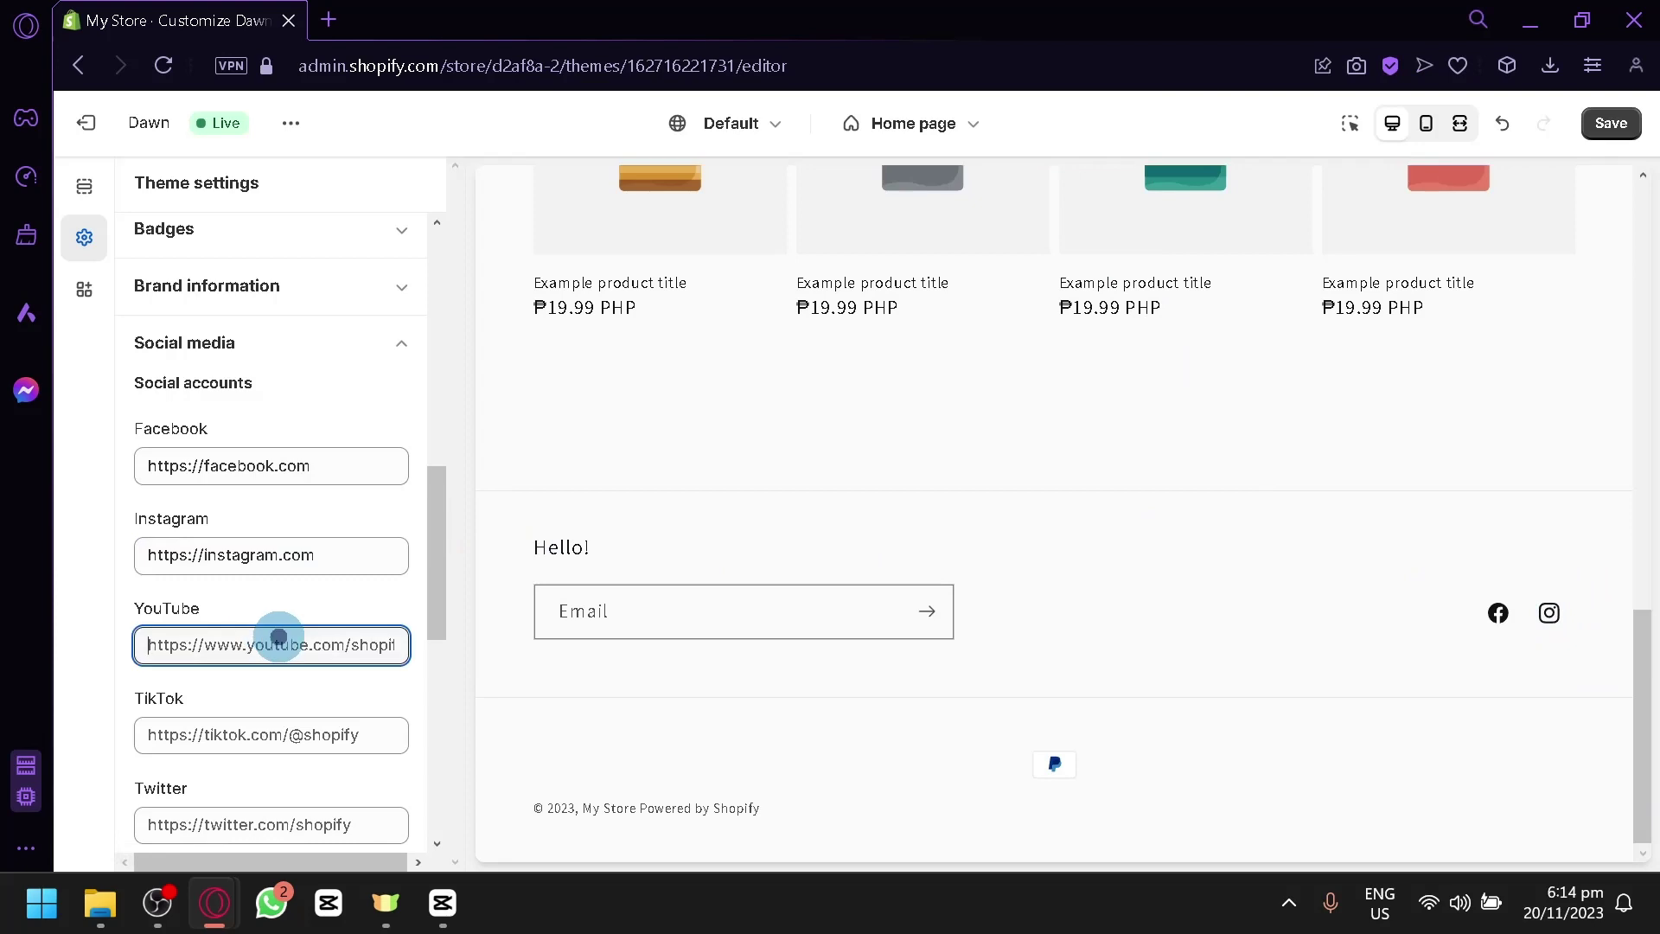
{"action": "key", "text": "ctrl+a"}
{"action": "key", "text": "ctrl+v"}
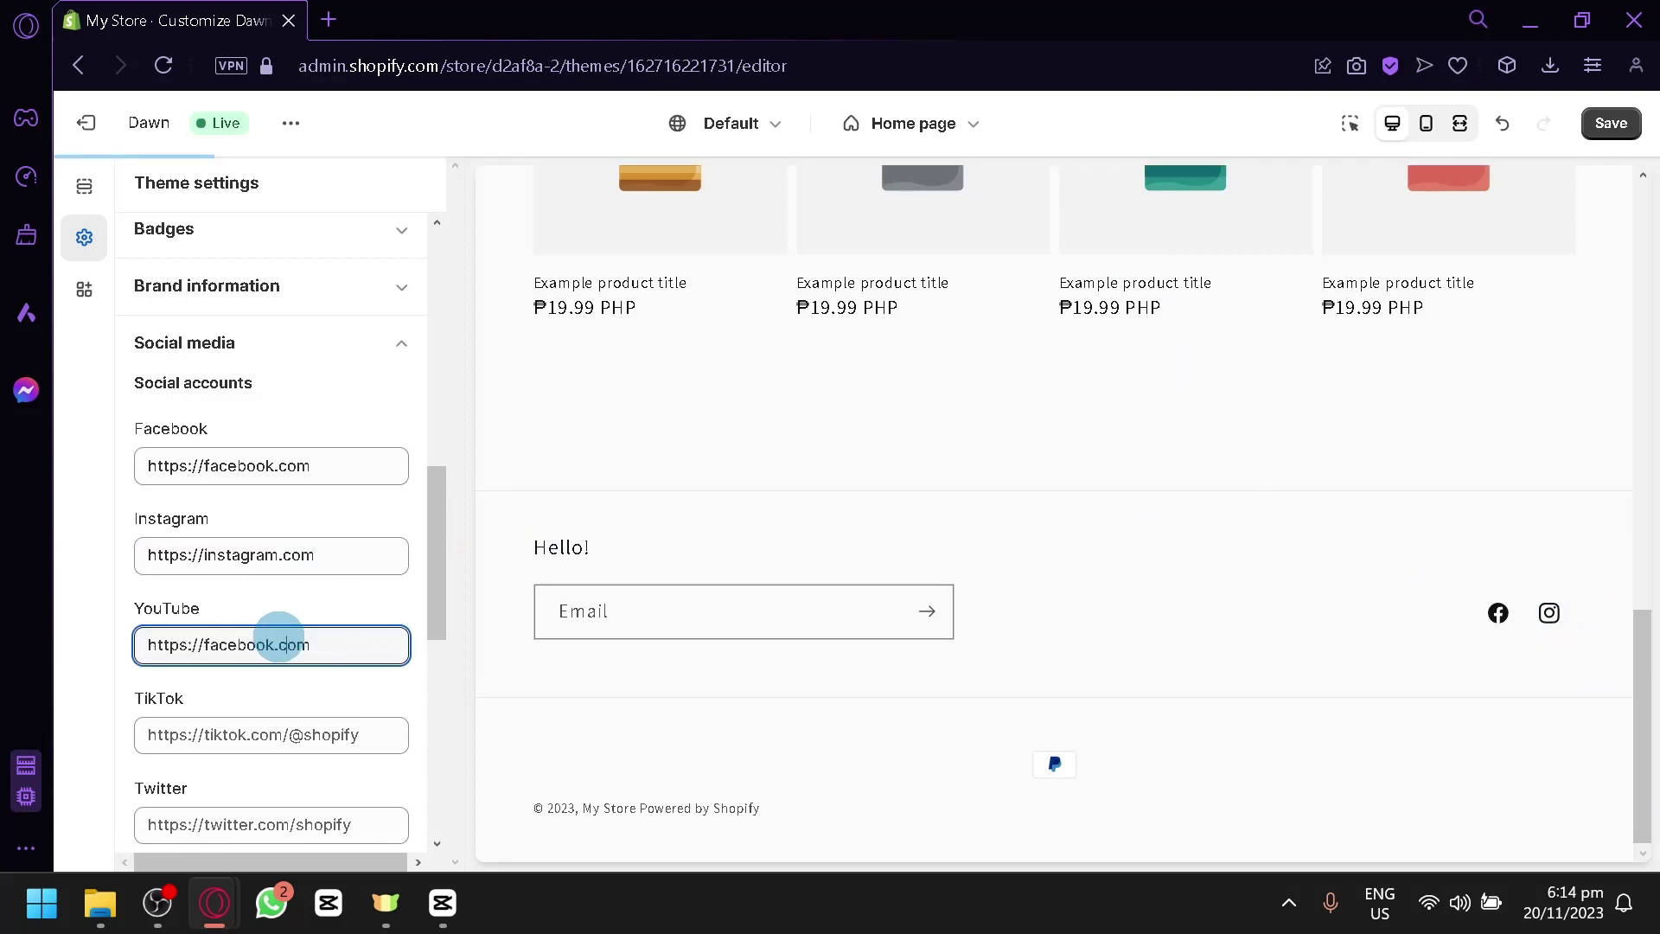
{"action": "key", "text": "BackSpace"}
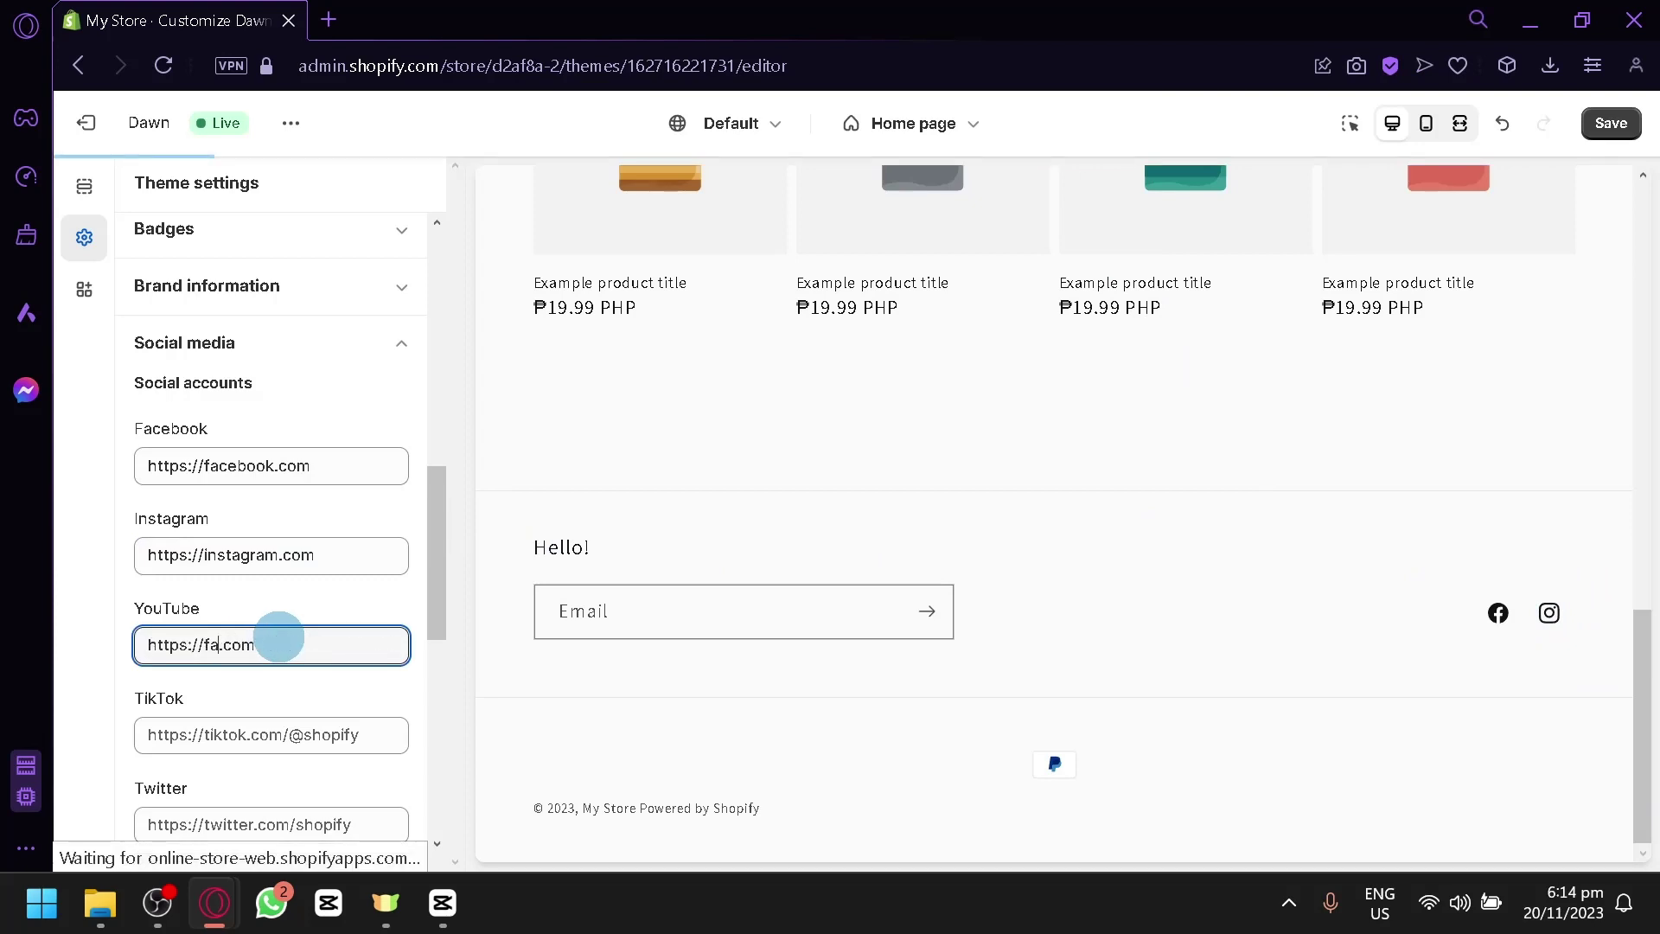
{"action": "key", "text": "BackSpace"}
{"action": "key", "text": "BackSpace"}
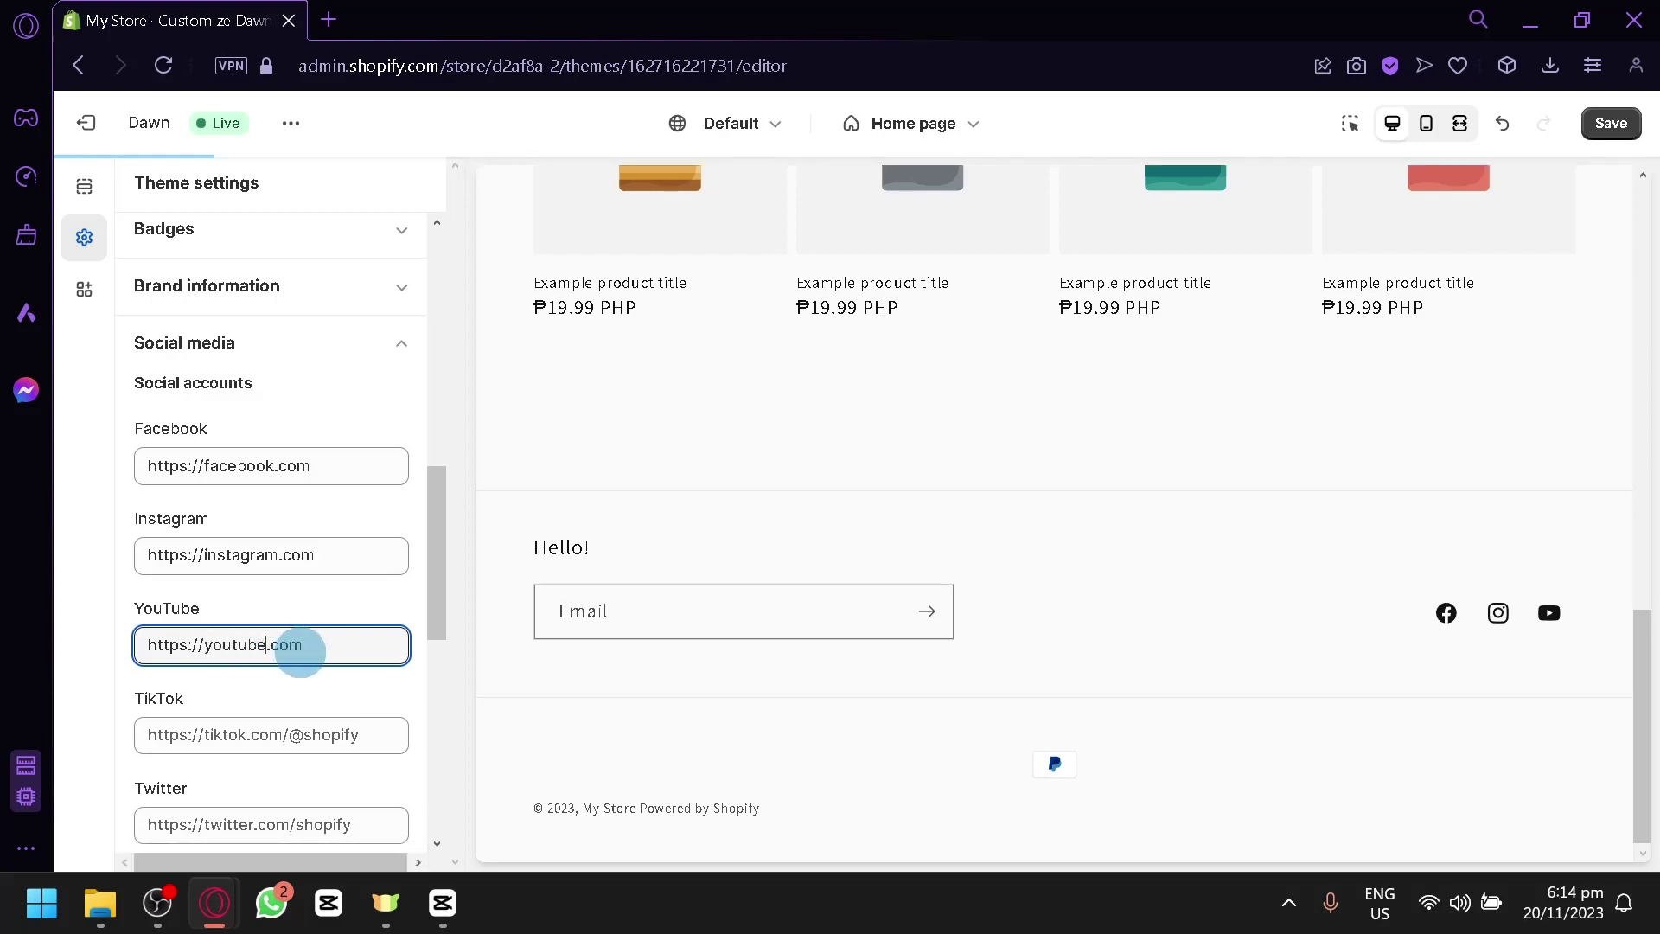
{"action": "type", "text": "youtube"}
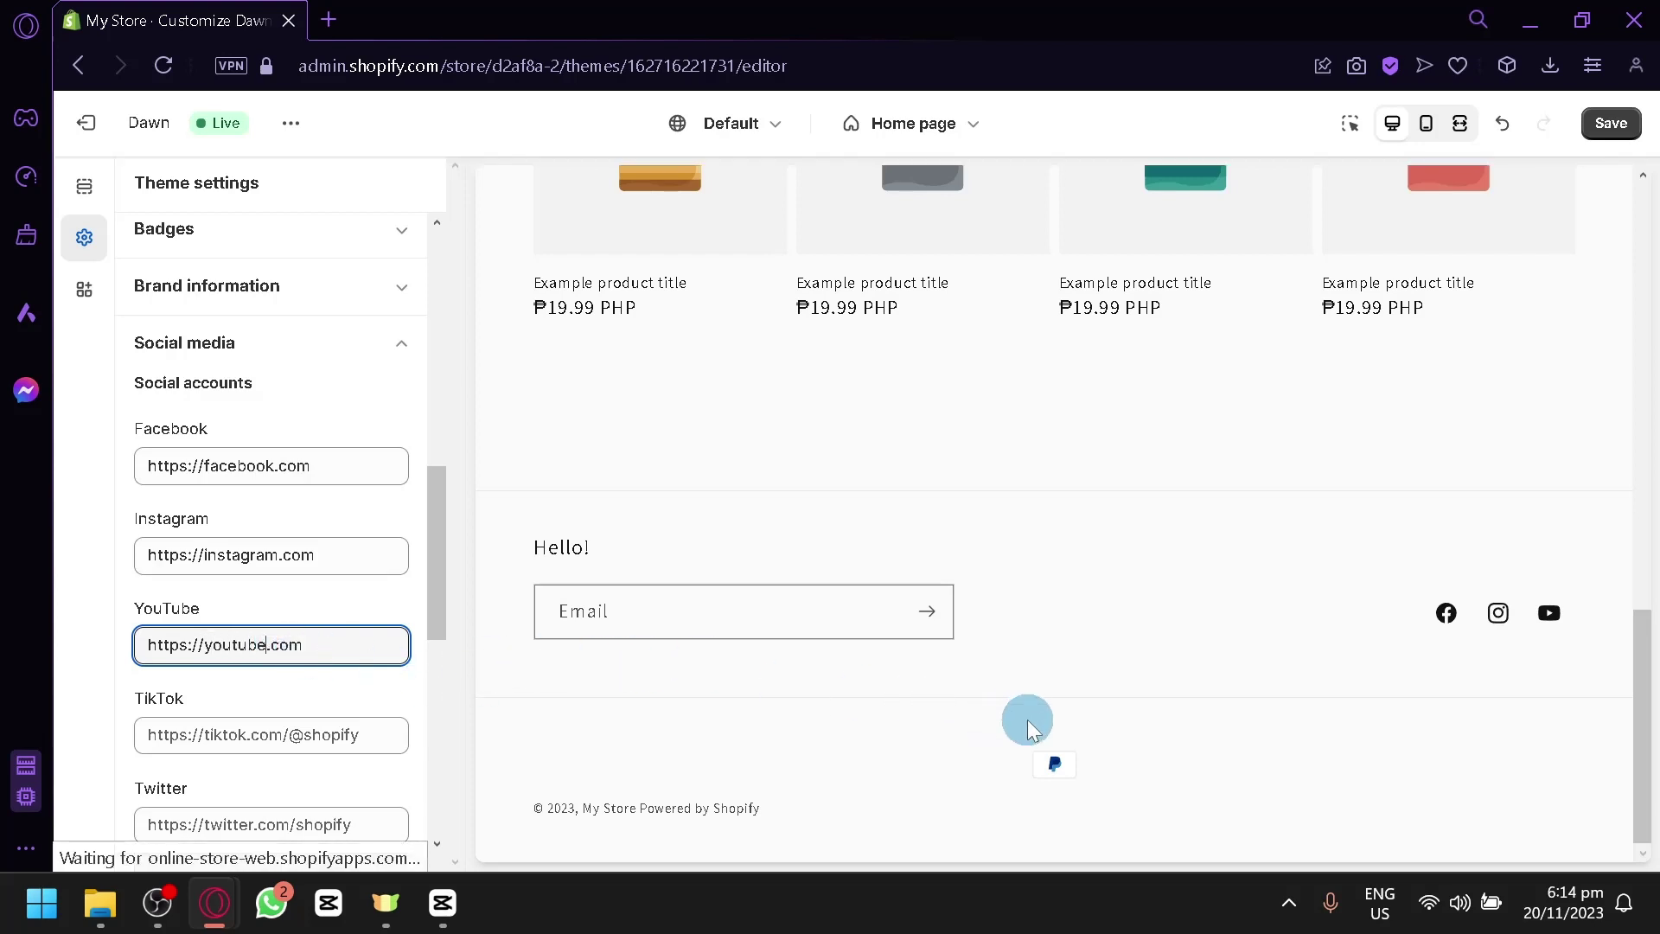
{"action": "scroll", "coordinate": [335, 683], "scroll_direction": "down", "scroll_amount": 2}
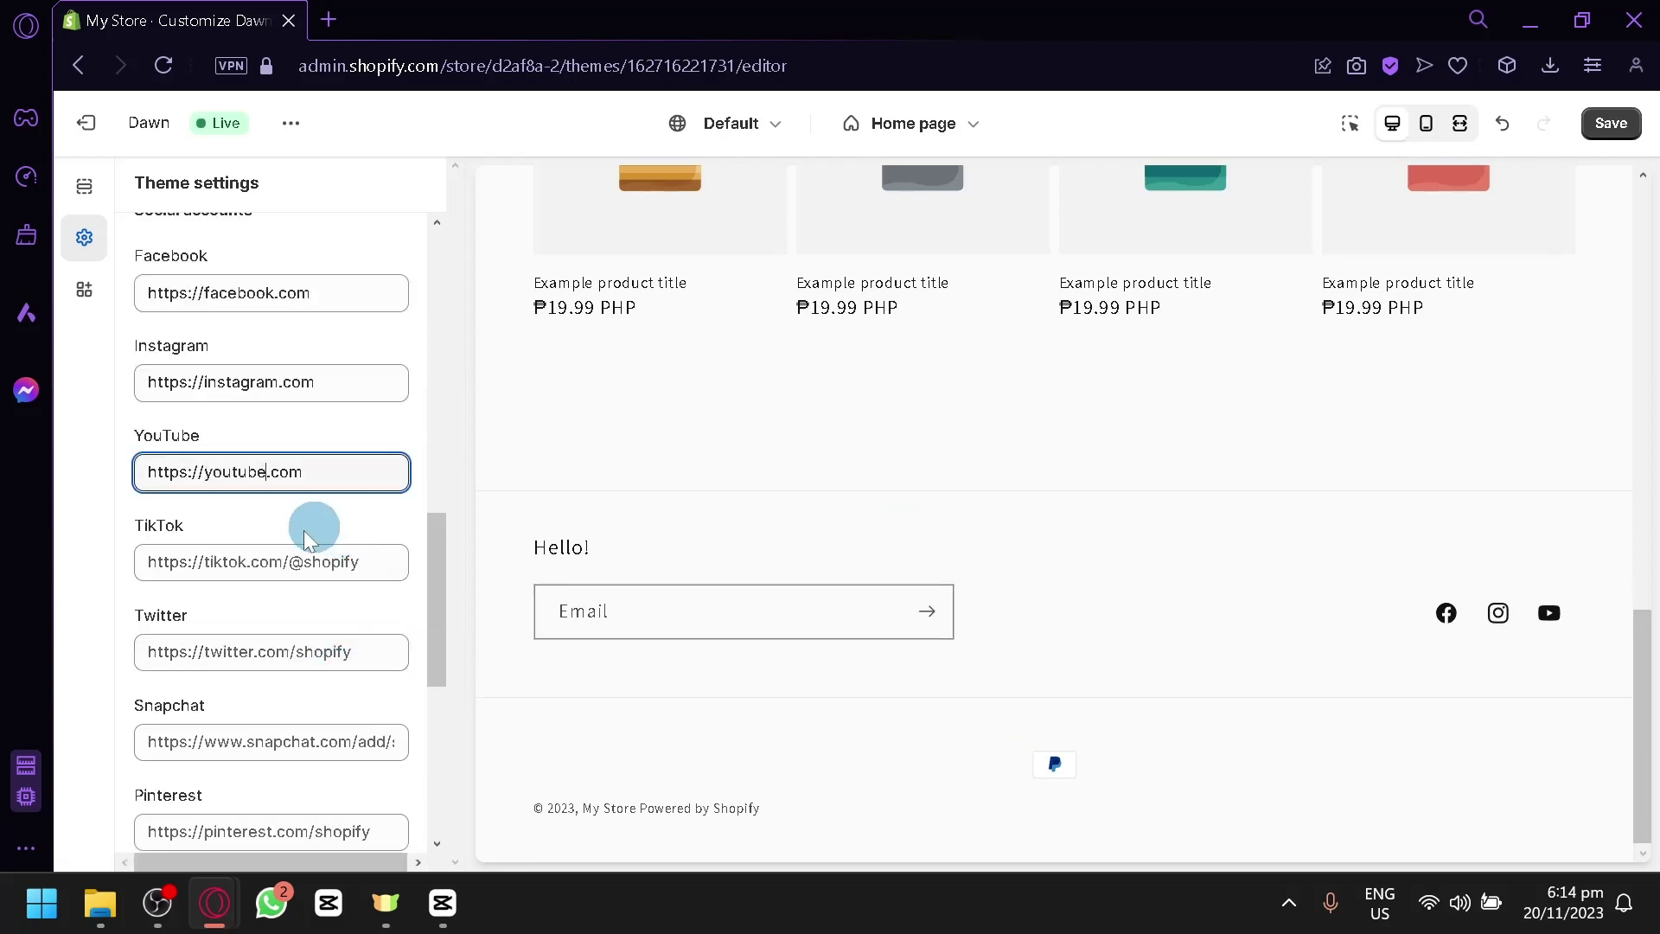
{"action": "left_click", "coordinate": [259, 557]}
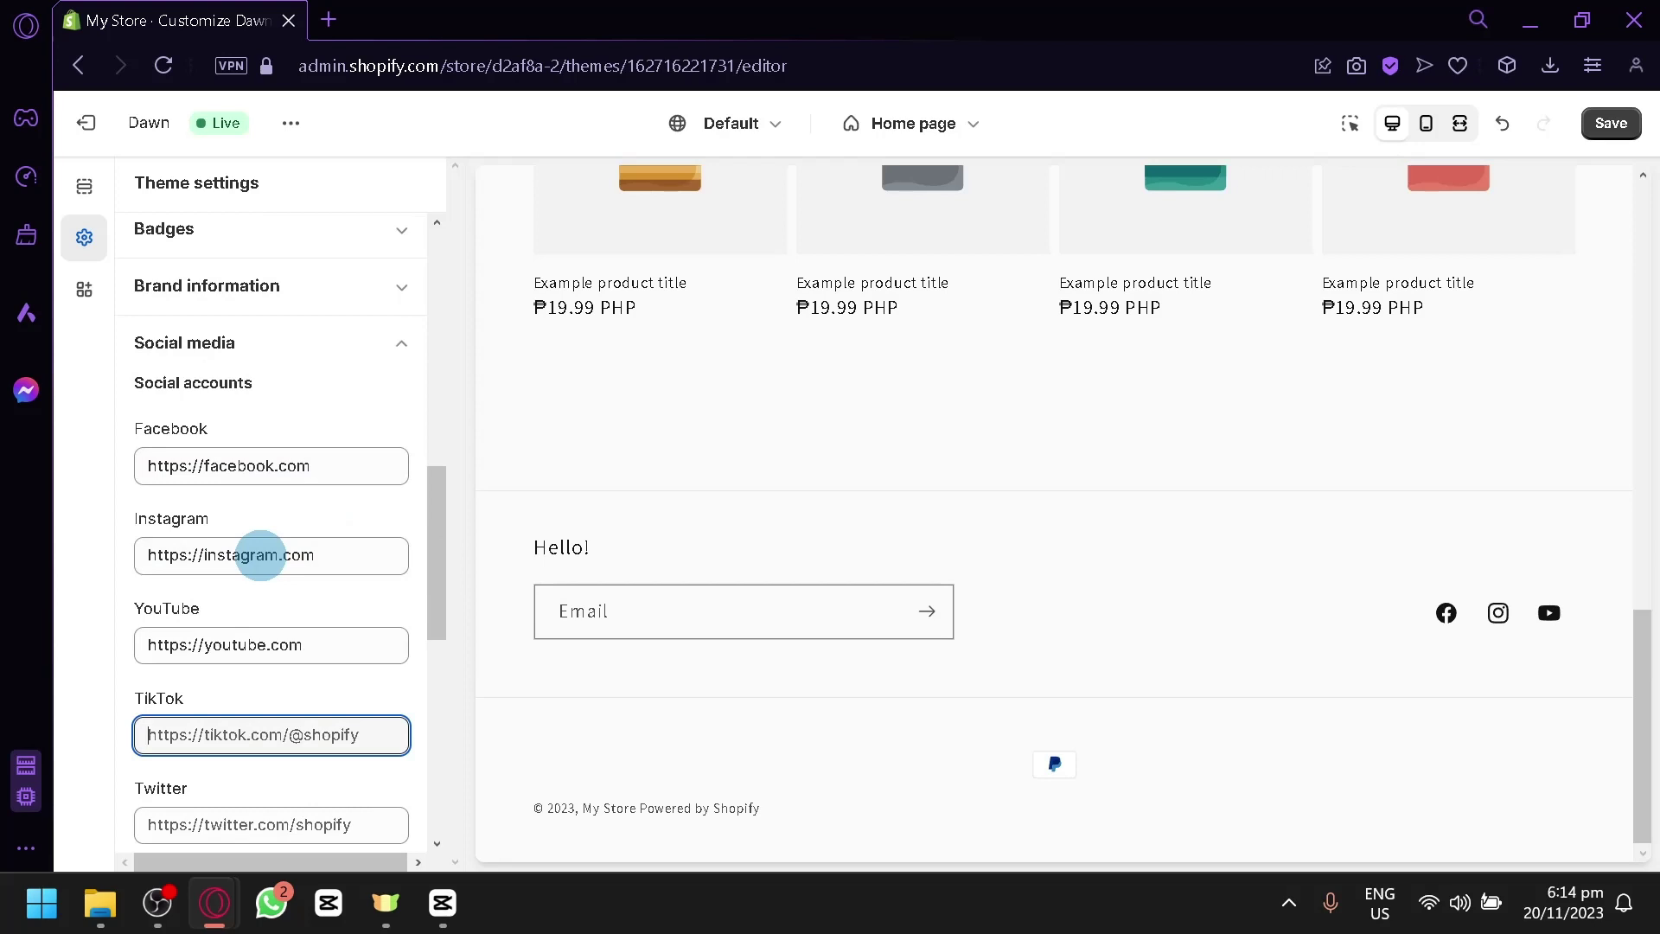
{"action": "scroll", "coordinate": [354, 456], "scroll_direction": "down", "scroll_amount": 2}
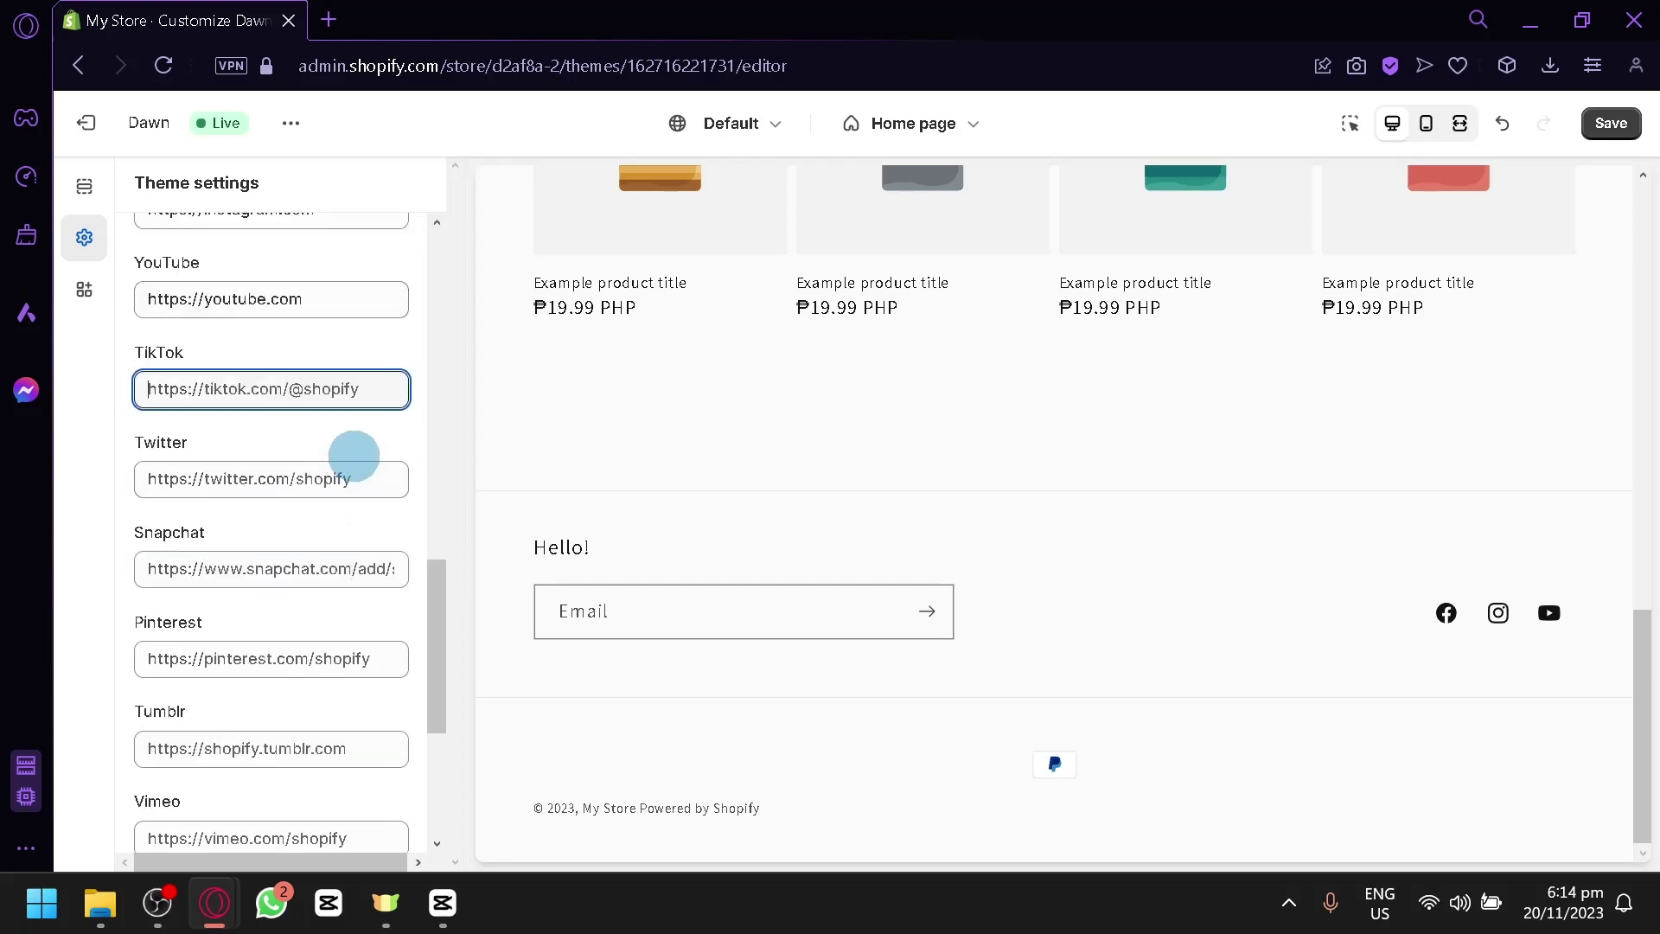
{"action": "scroll", "coordinate": [389, 451], "scroll_direction": "up", "scroll_amount": 2}
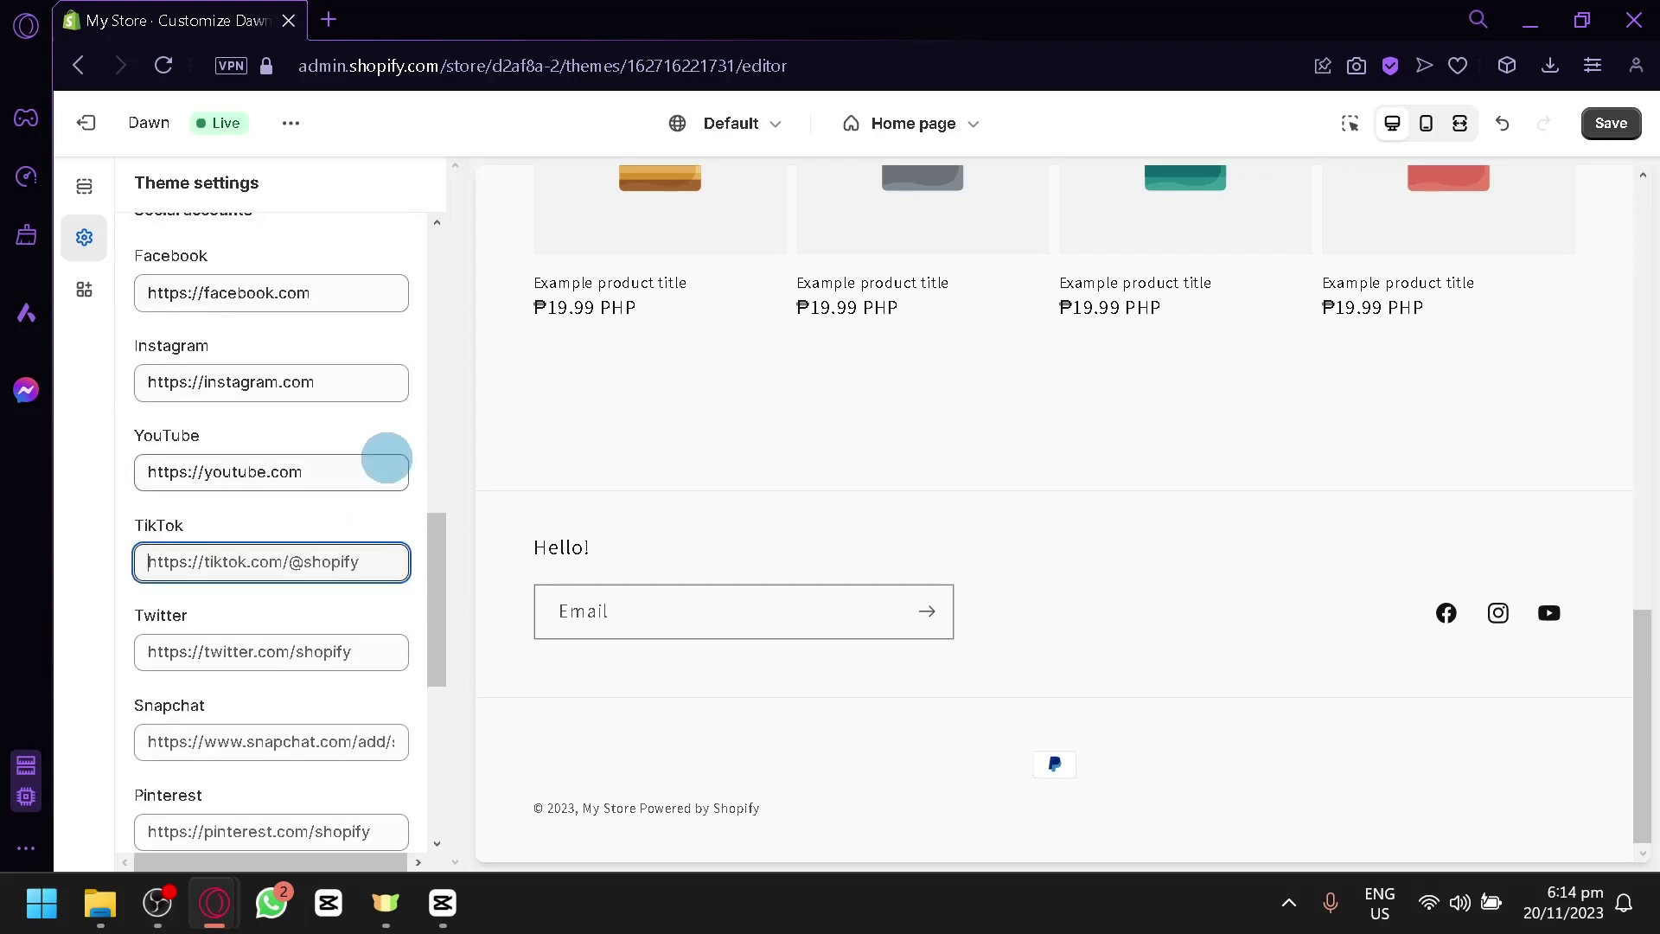
{"action": "scroll", "coordinate": [383, 465], "scroll_direction": "down", "scroll_amount": 4}
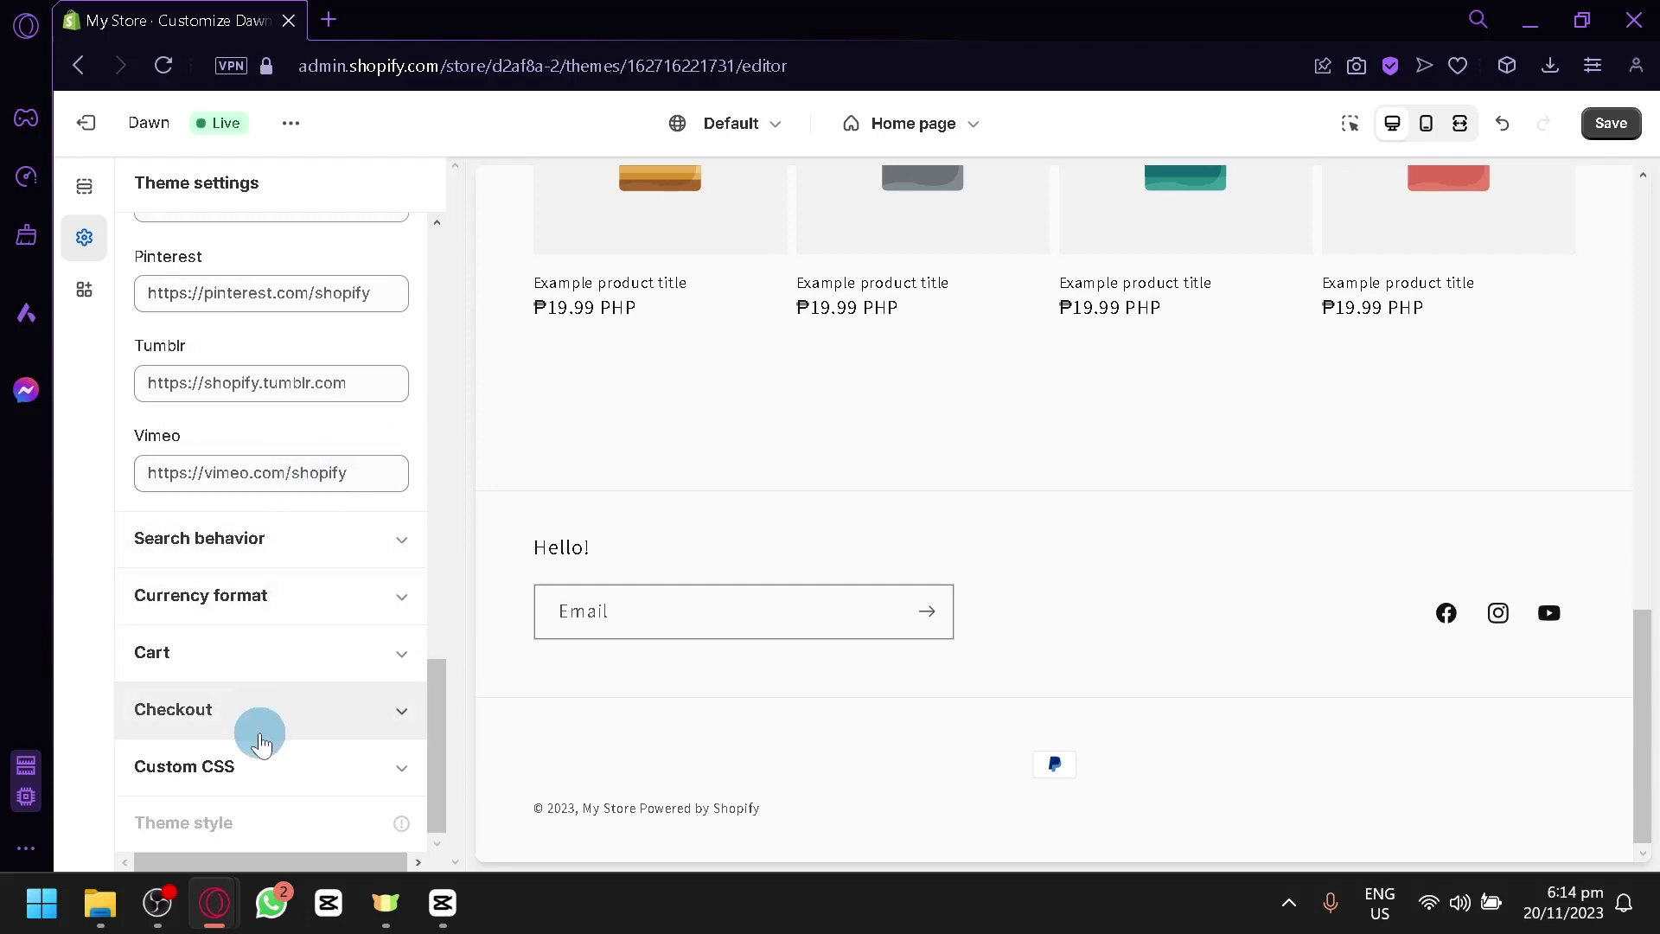
Step: Add a Text block to the footer section
{"action": "left_click", "coordinate": [89, 199]}
{"action": "scroll", "coordinate": [224, 432], "scroll_direction": "down", "scroll_amount": 1}
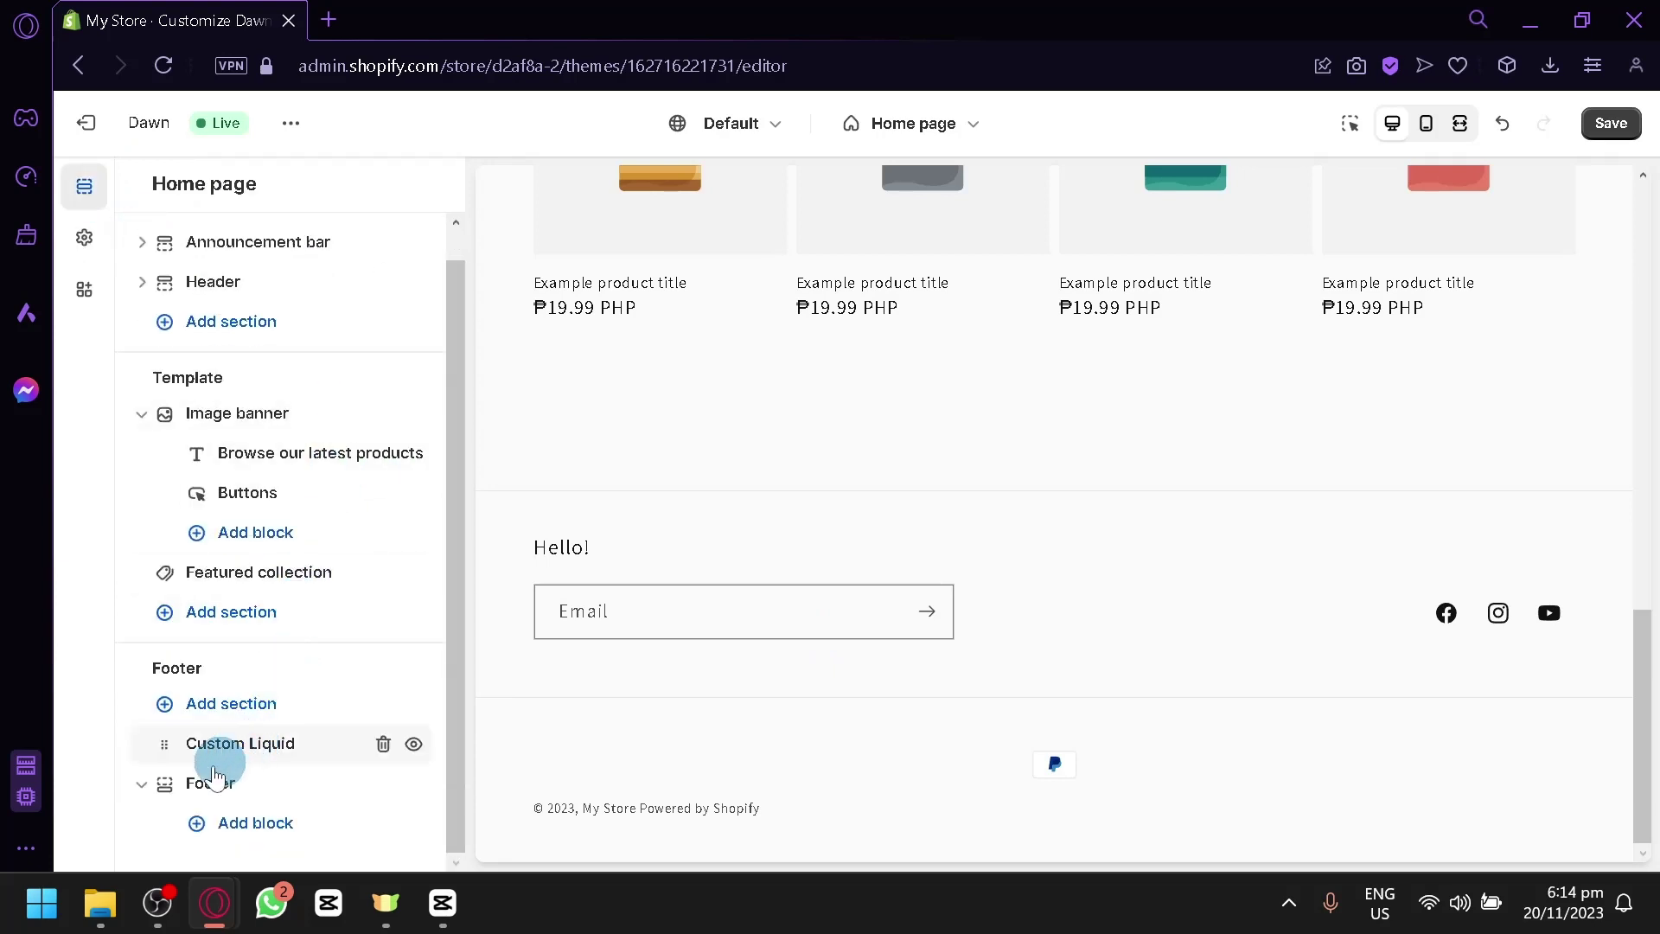
{"action": "left_click", "coordinate": [218, 830]}
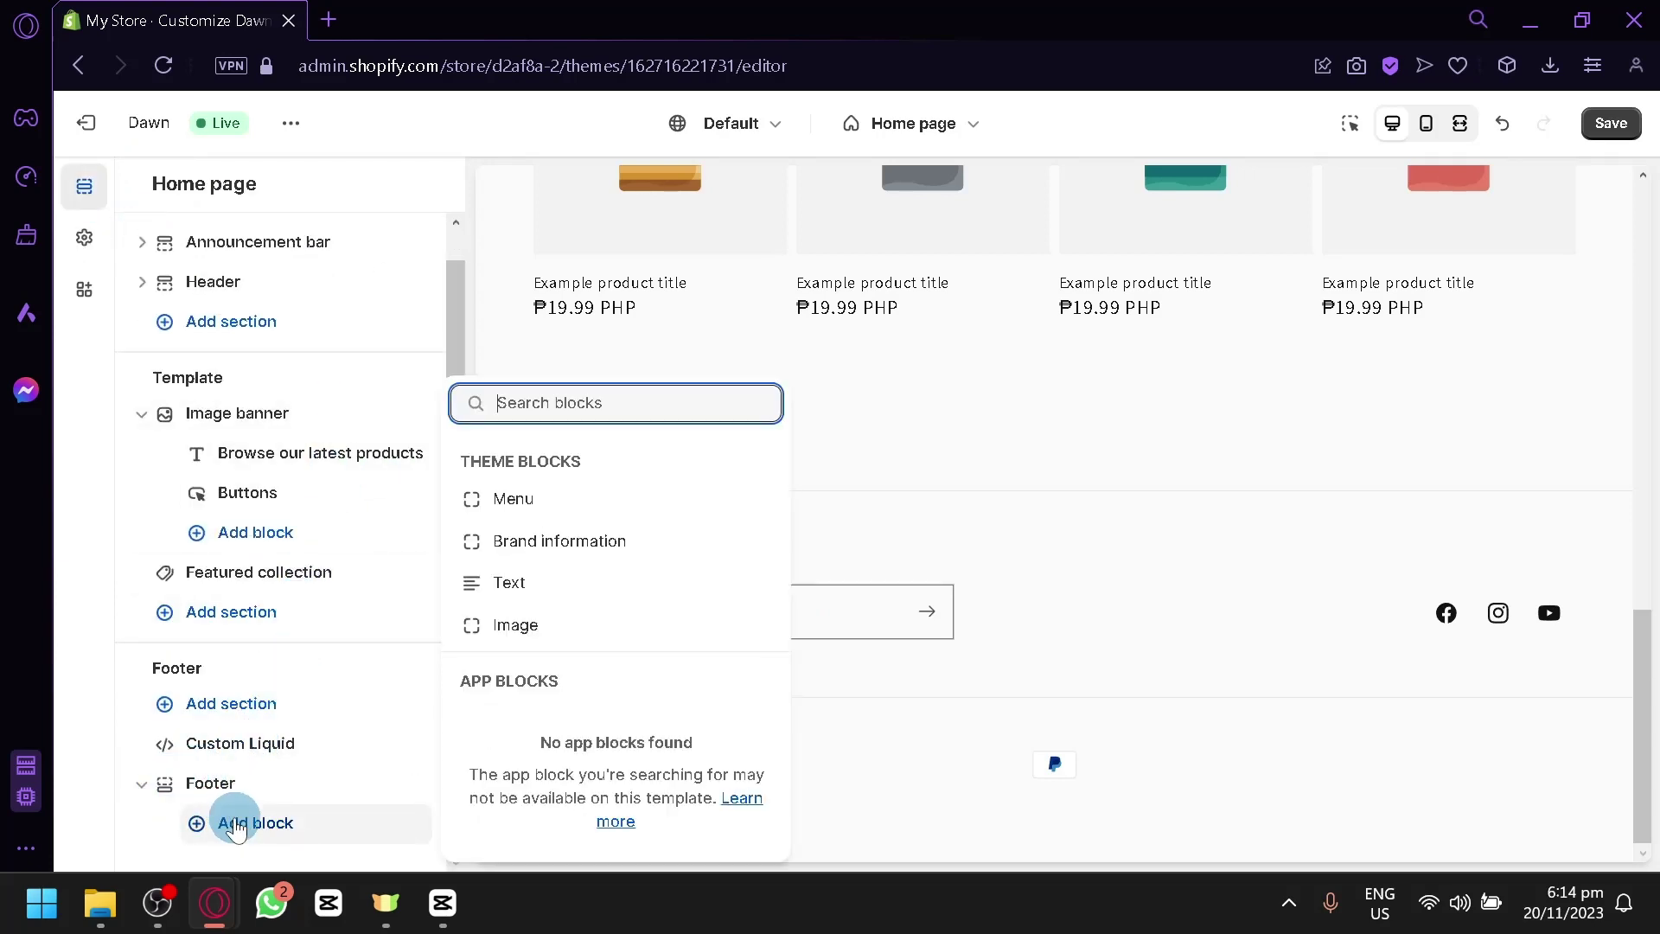
{"action": "left_click", "coordinate": [534, 583]}
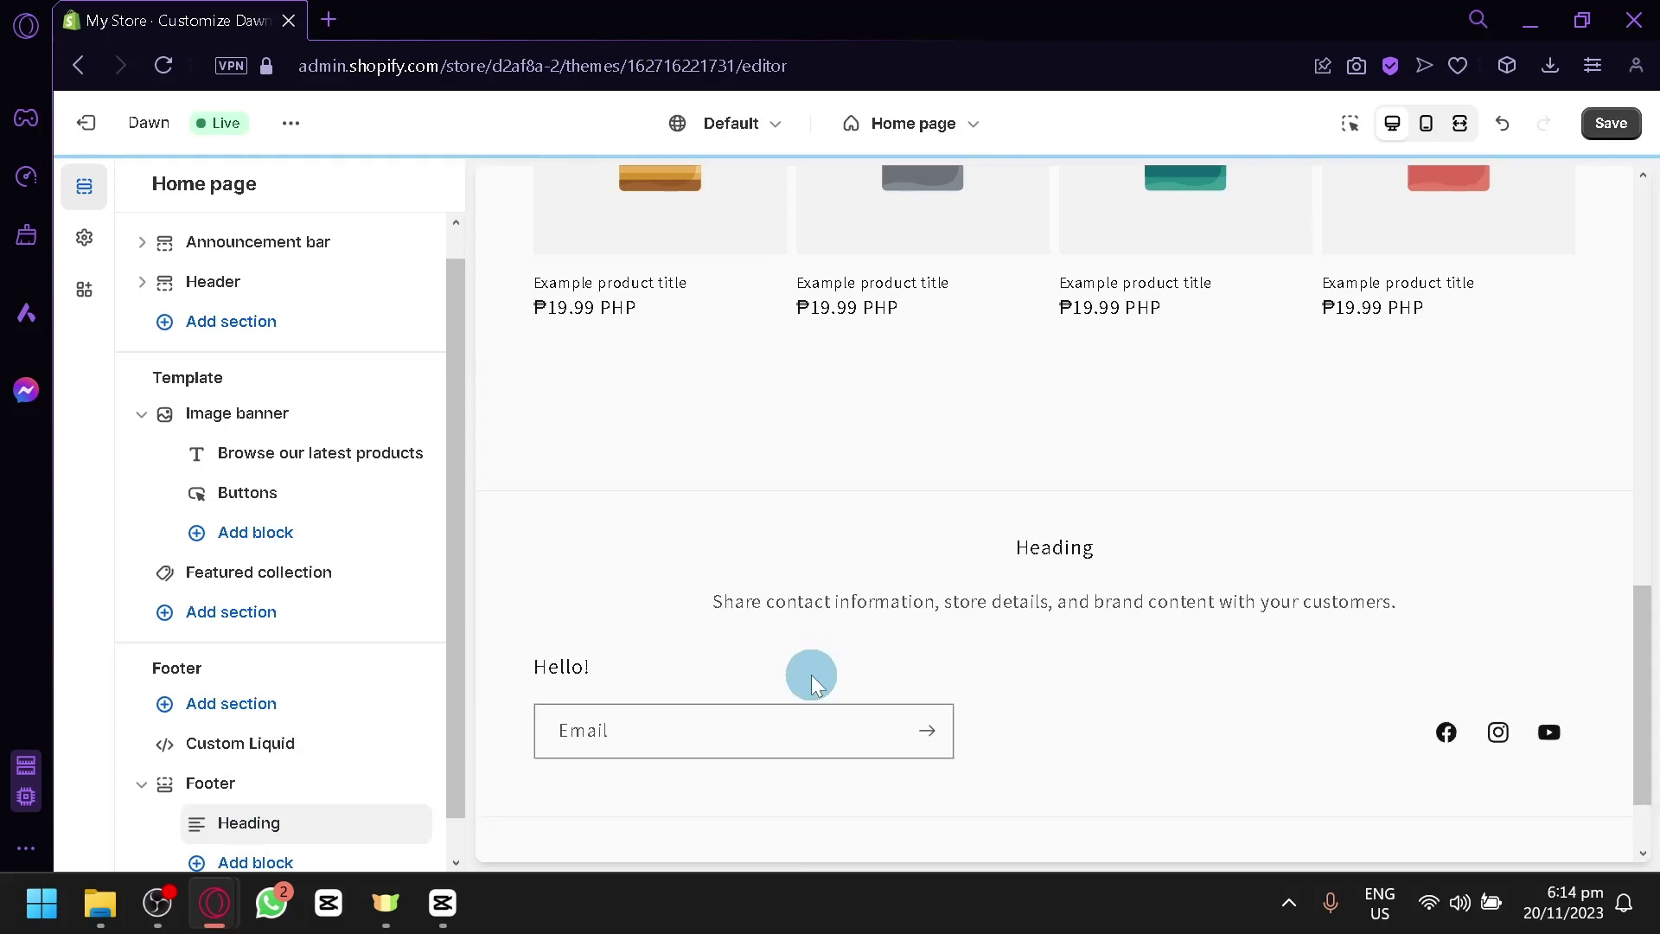
{"action": "scroll", "coordinate": [326, 756], "scroll_direction": "down", "scroll_amount": 1}
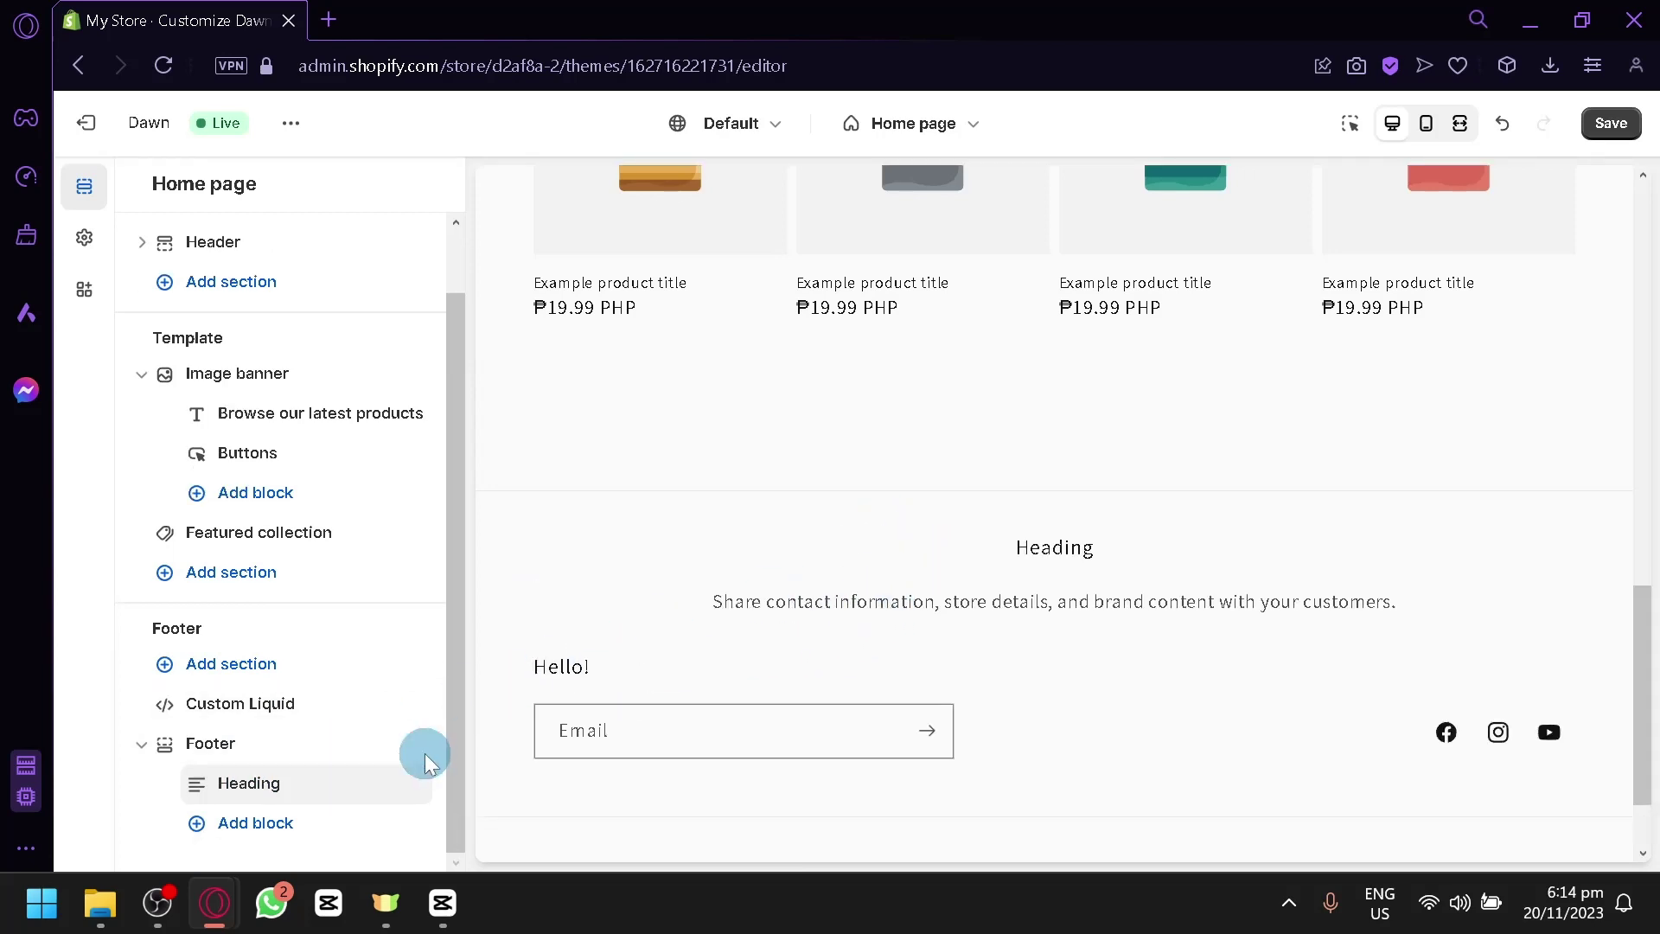
Step: Replace the new Text block's placeholder heading with MESSAGES
{"action": "left_click", "coordinate": [313, 781]}
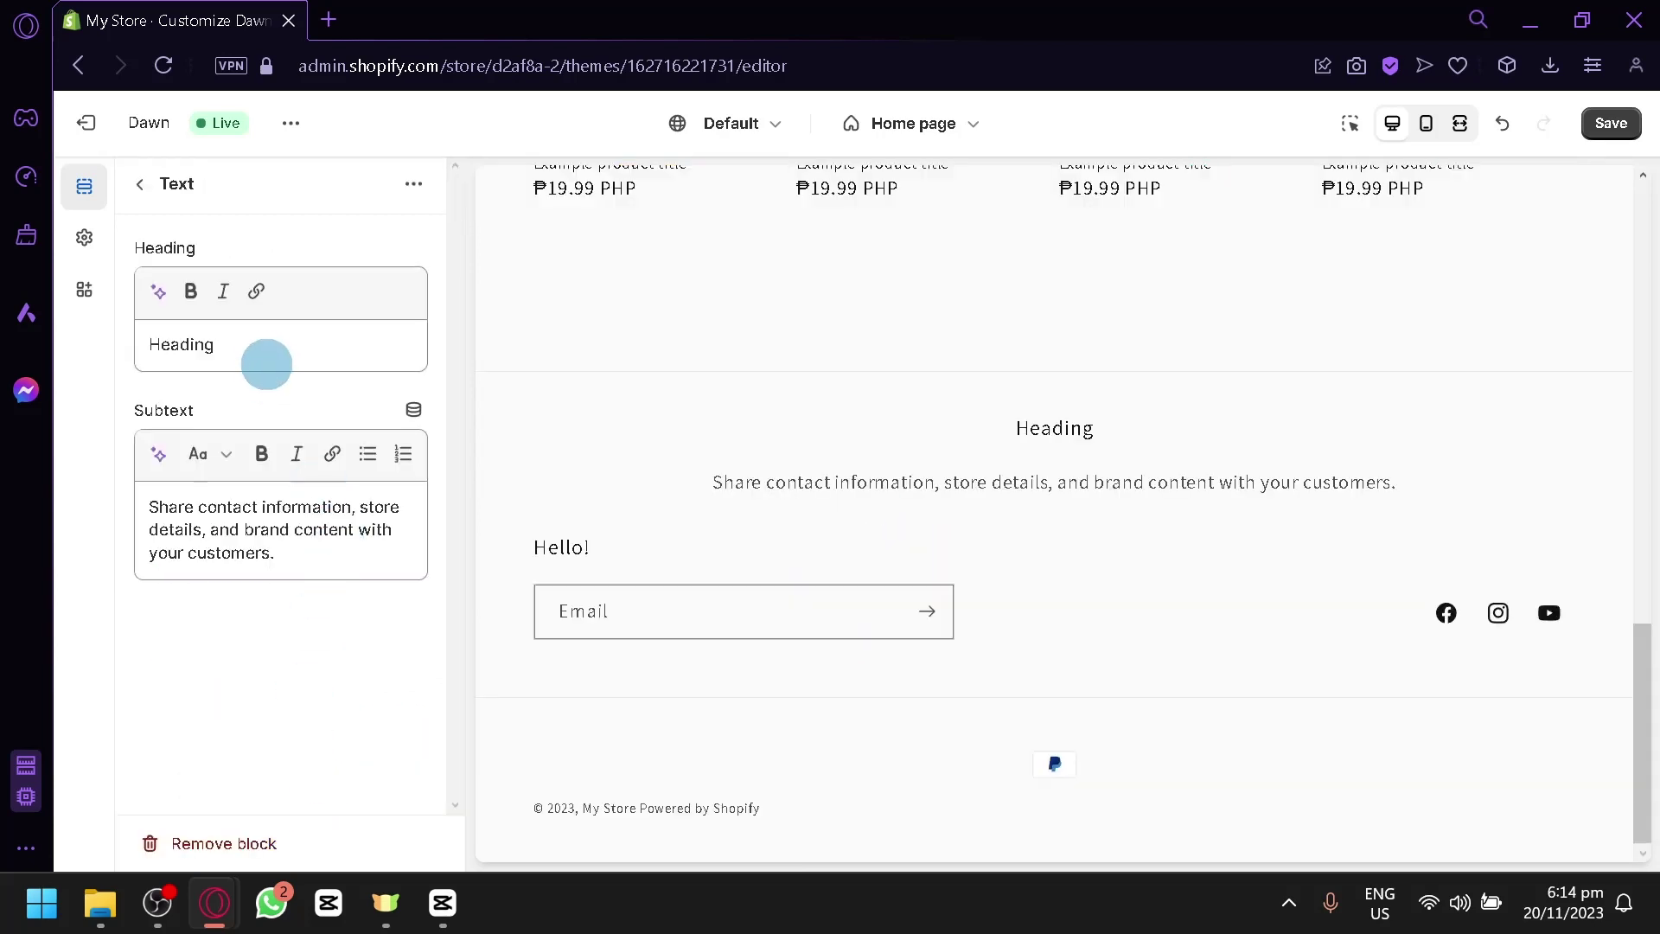
{"action": "left_click_drag", "start_coordinate": [266, 363], "coordinate": [49, 335]}
{"action": "type", "text": "MESSAGE"}
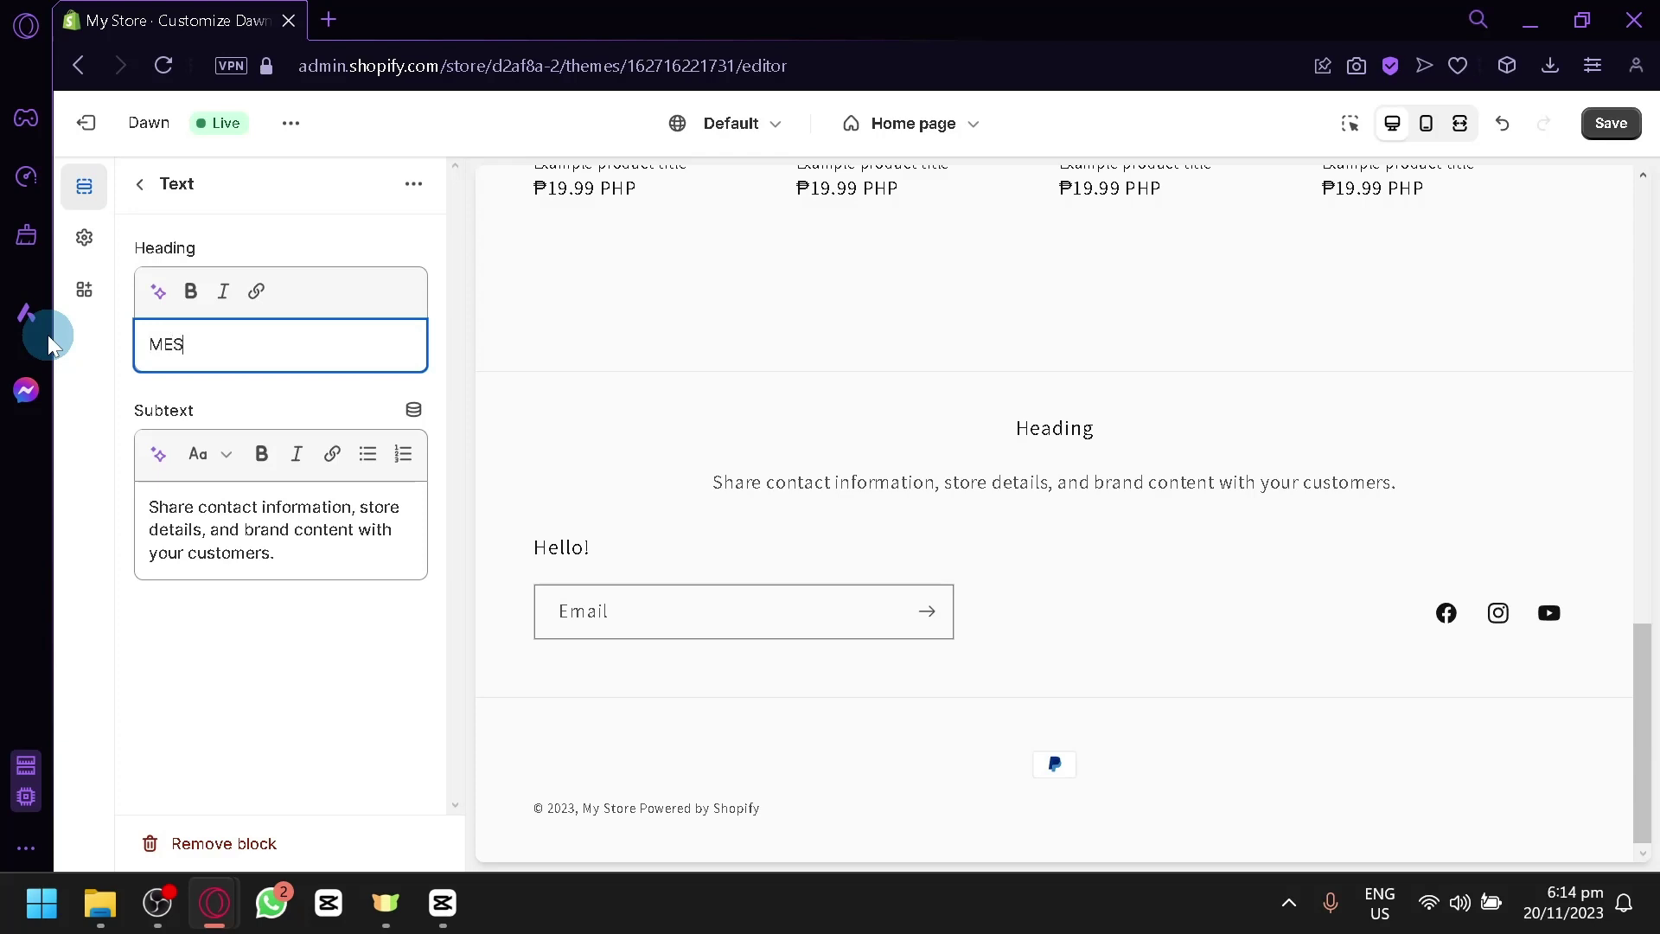
{"action": "key", "text": "BackSpace"}
{"action": "key", "text": "BackSpace"}
{"action": "type", "text": "GES"}
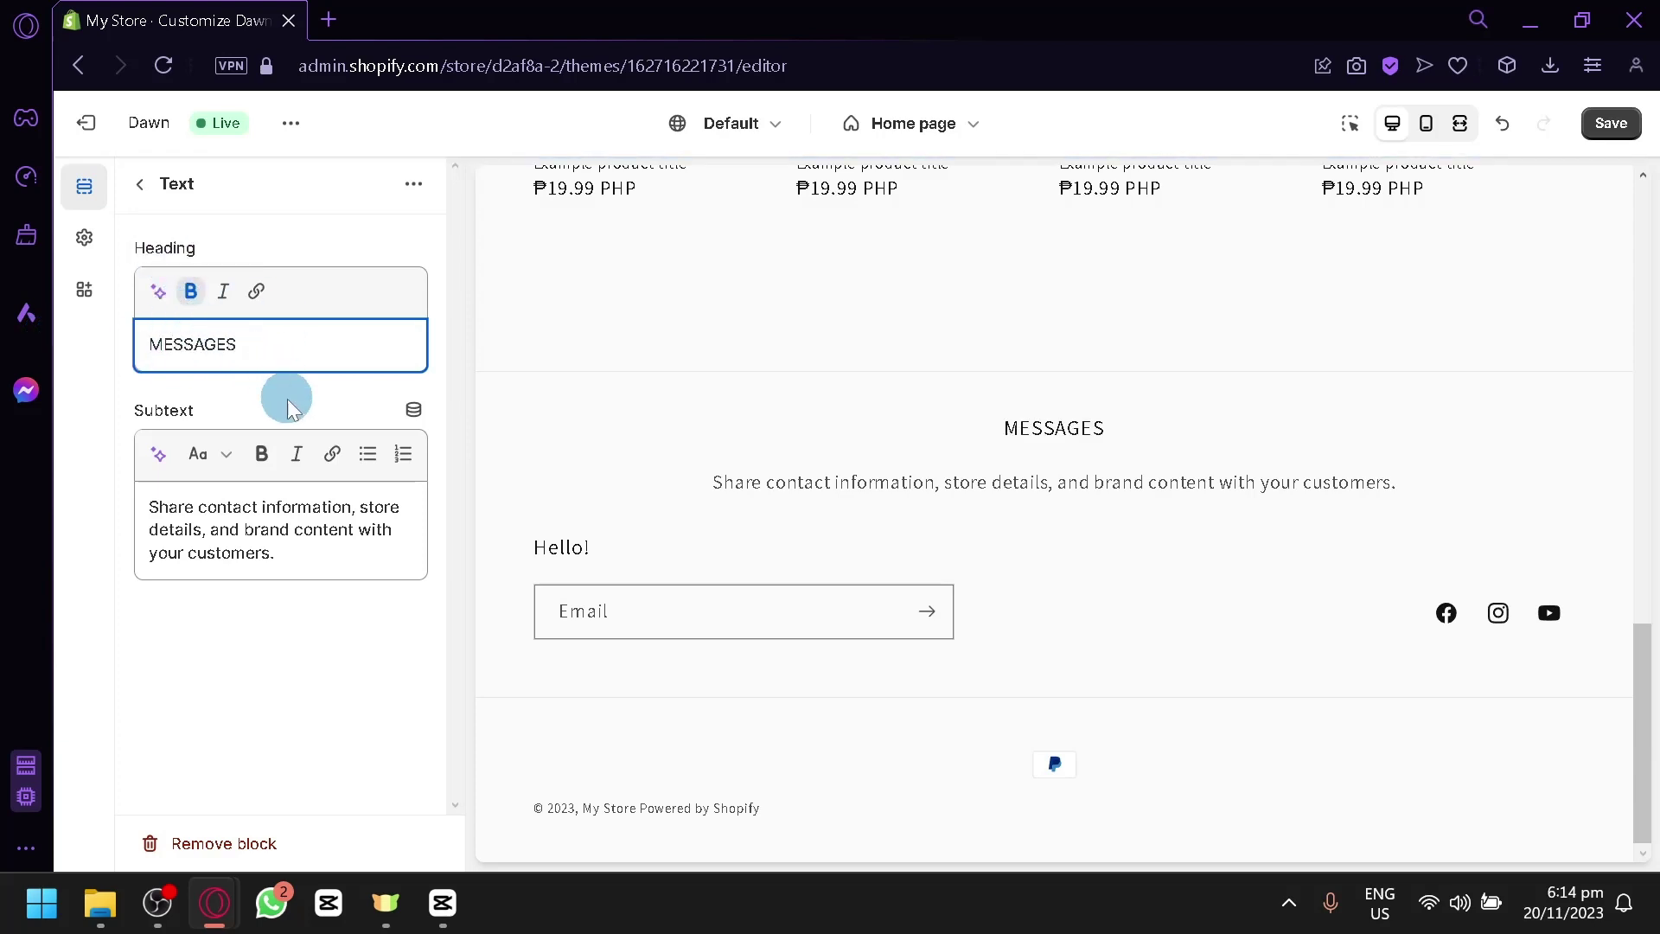
{"action": "left_click", "coordinate": [177, 497]}
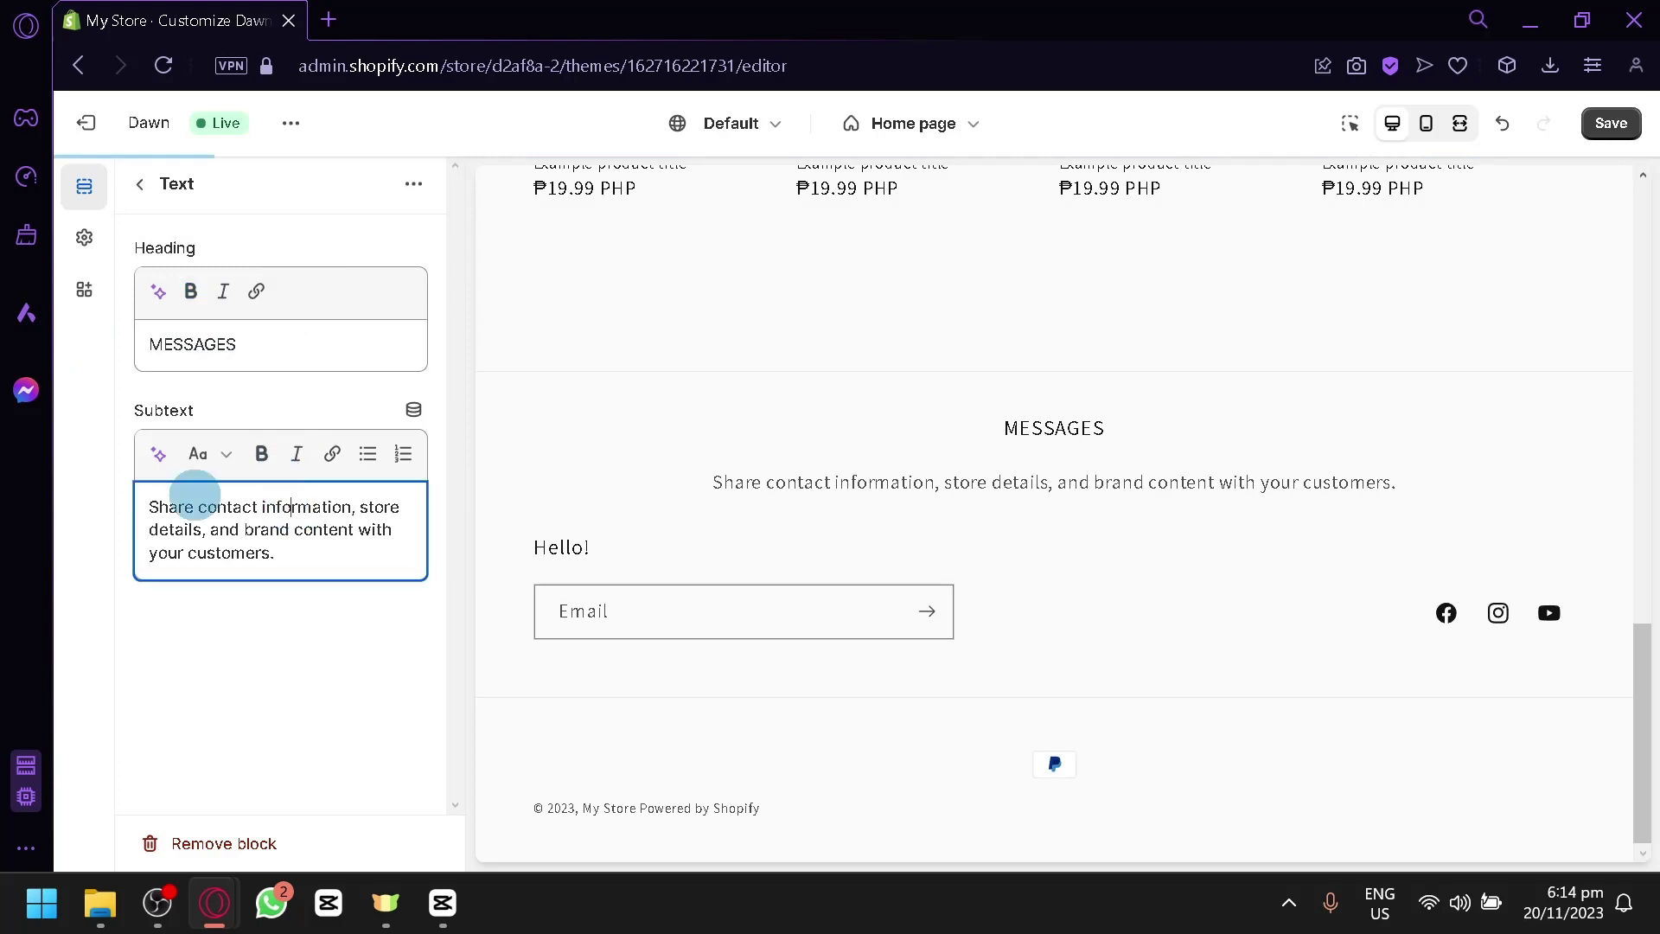
Step: Generate subtext from 'Create a footer that thanks the user for using the store' and apply the first suggestion
{"action": "left_click", "coordinate": [163, 462]}
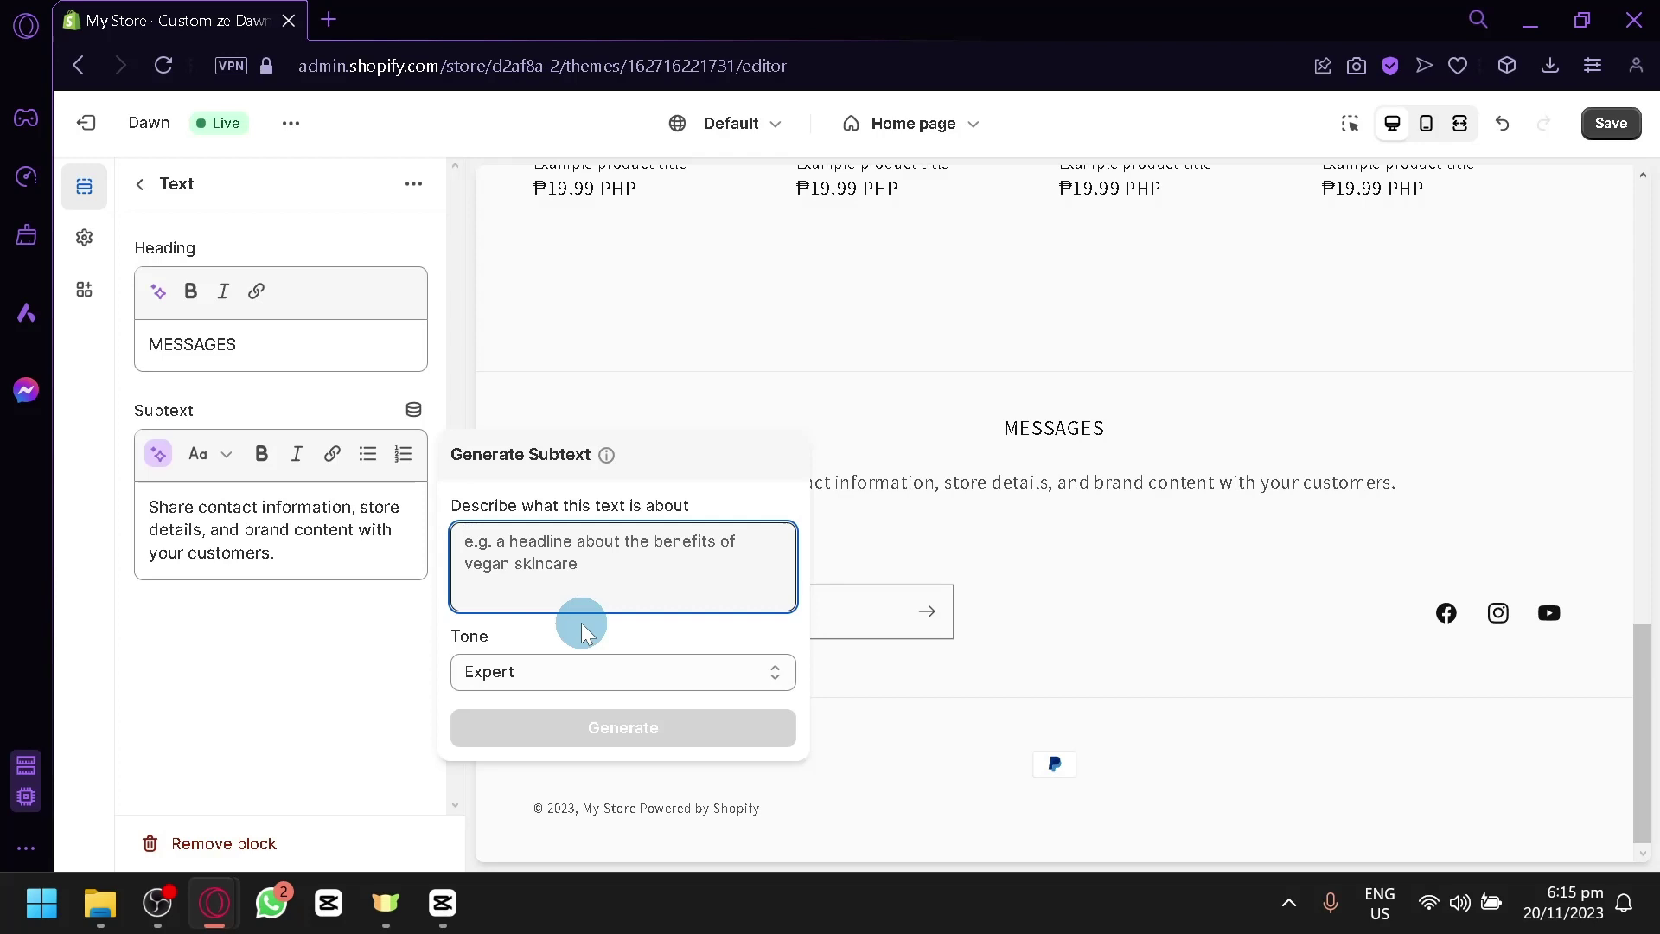
{"action": "type", "text": "C"}
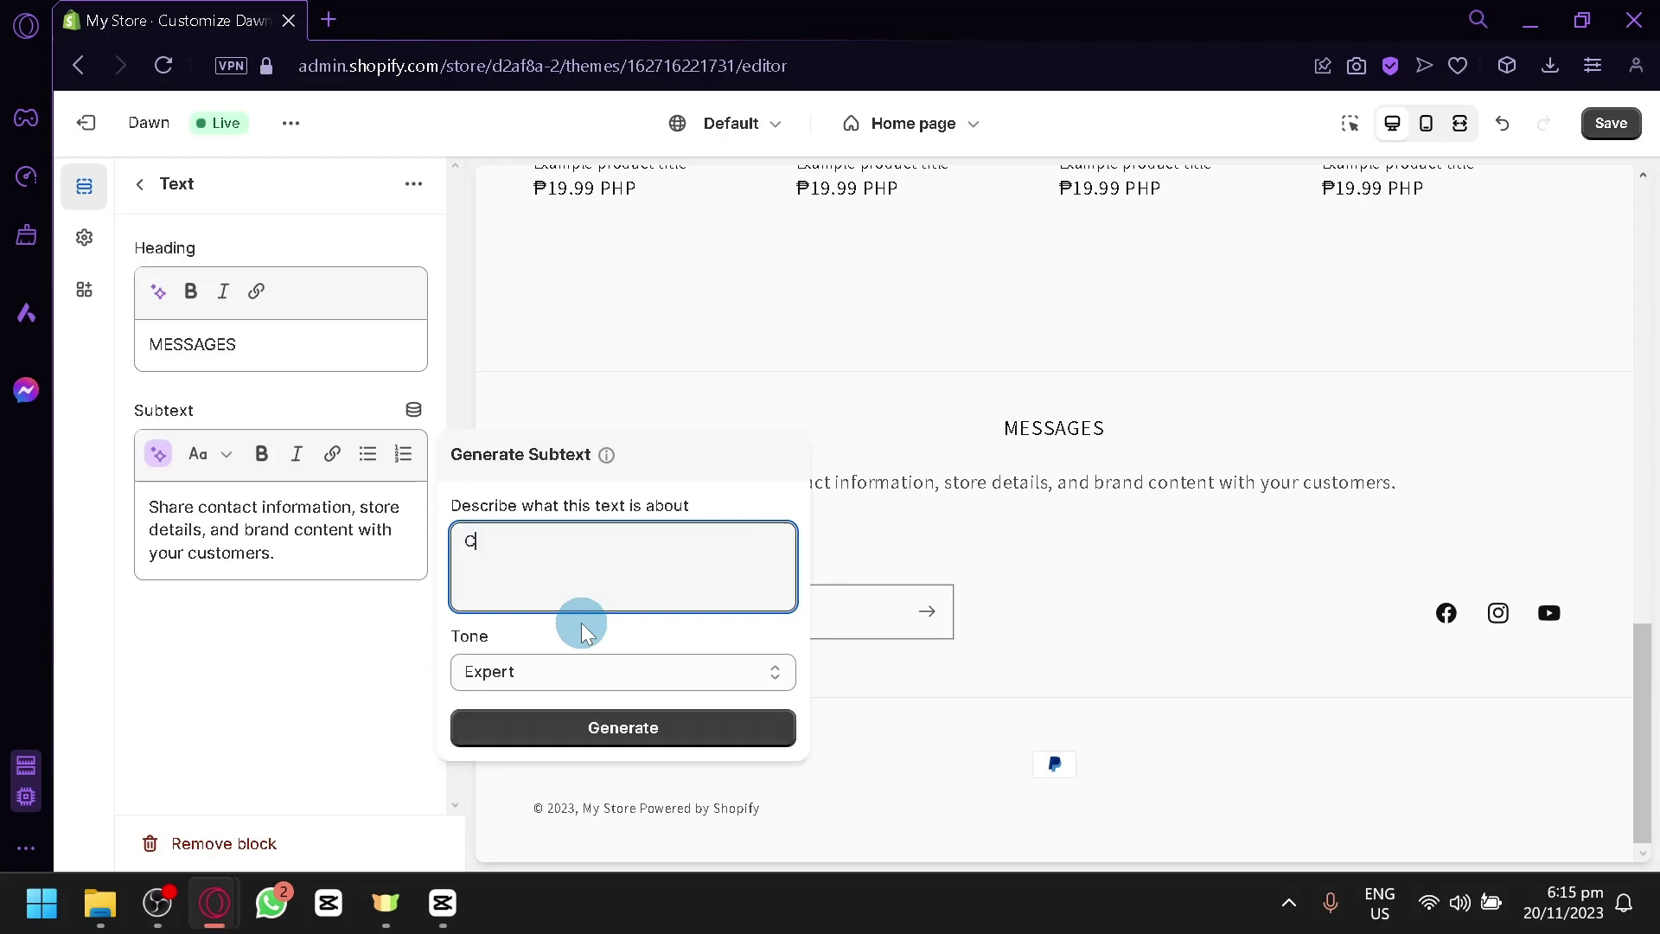
{"action": "type", "text": "reate a footer tha"}
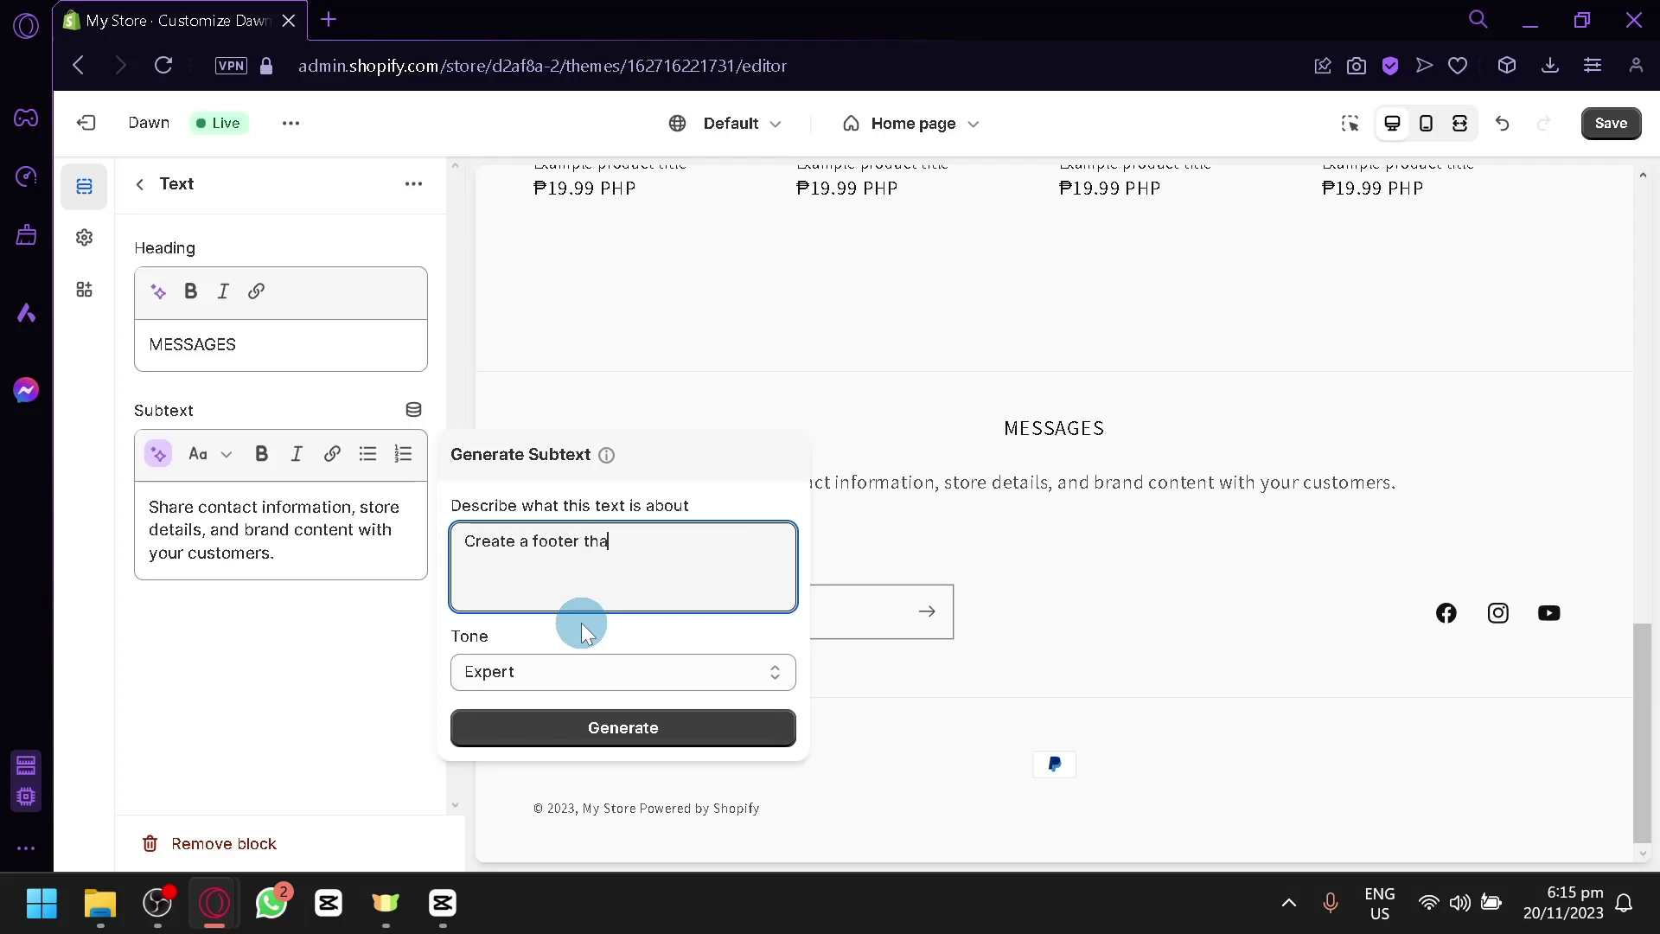
{"action": "type", "text": "t thanks the user for using the store"}
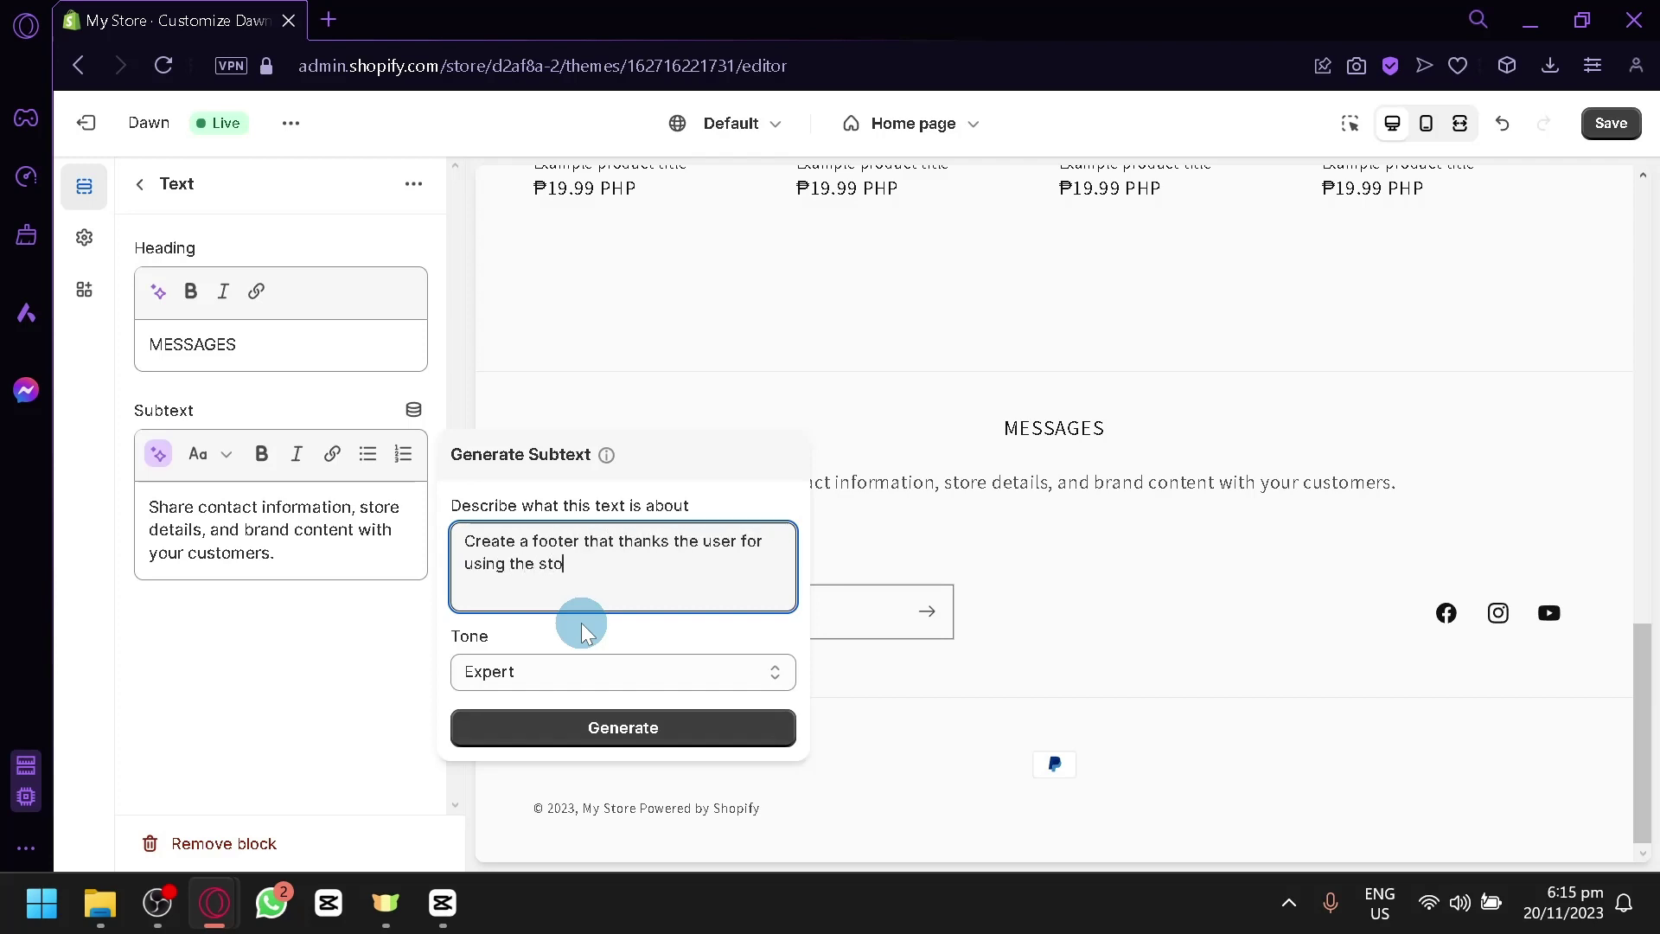
{"action": "left_click", "coordinate": [603, 742]}
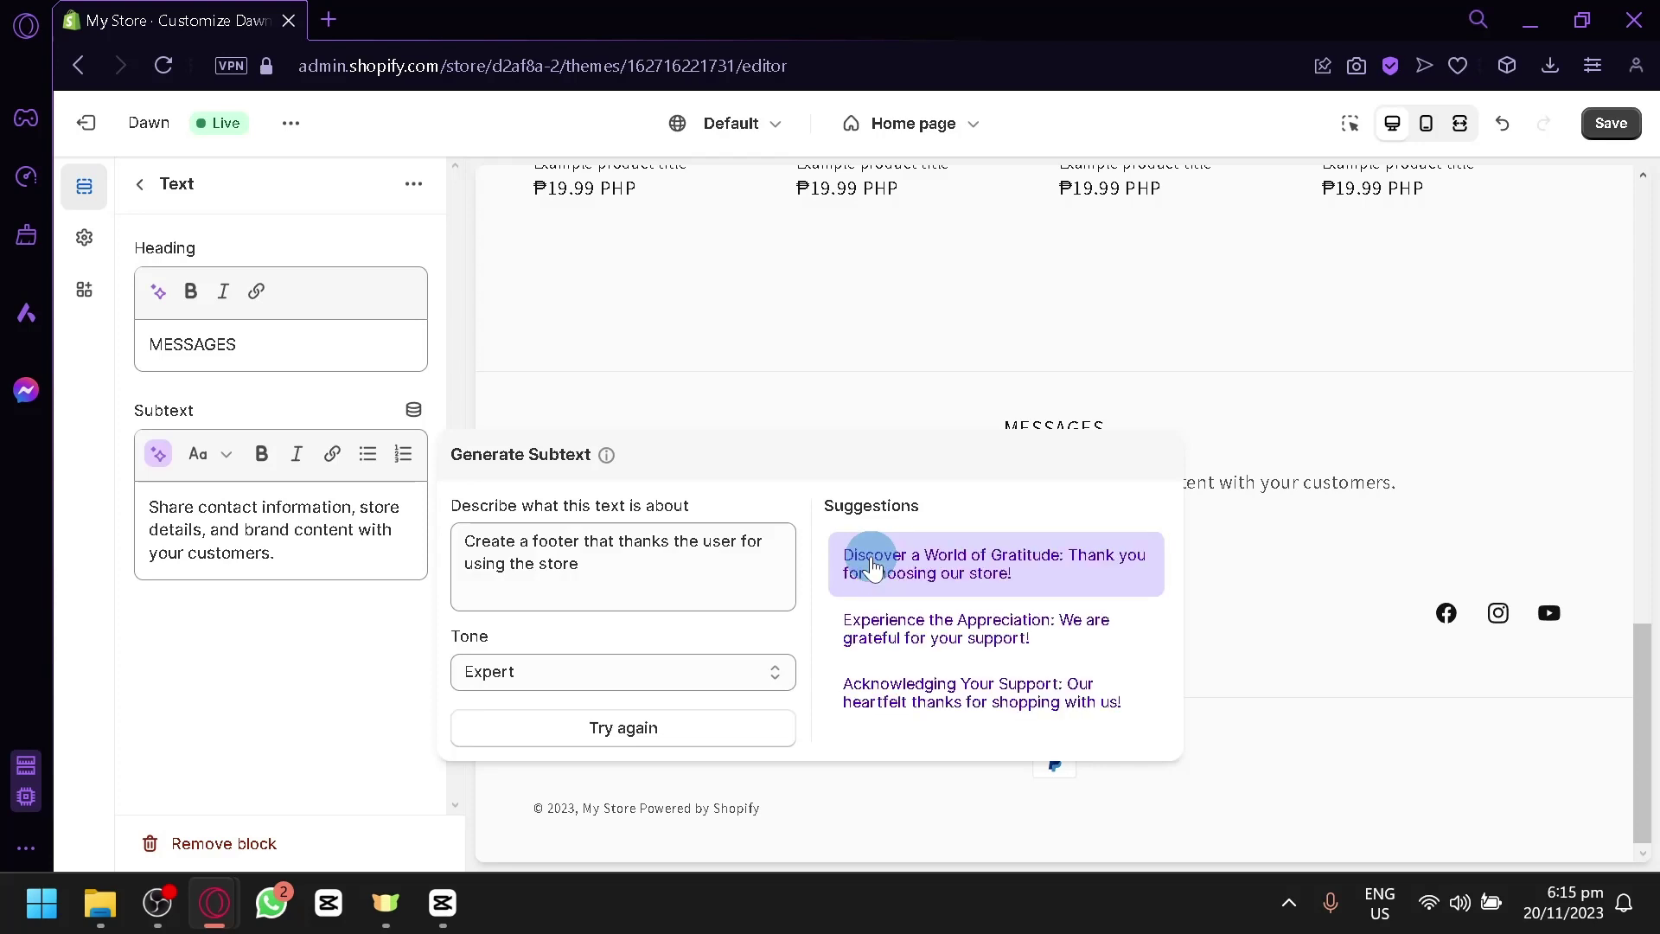
{"action": "left_click", "coordinate": [871, 564]}
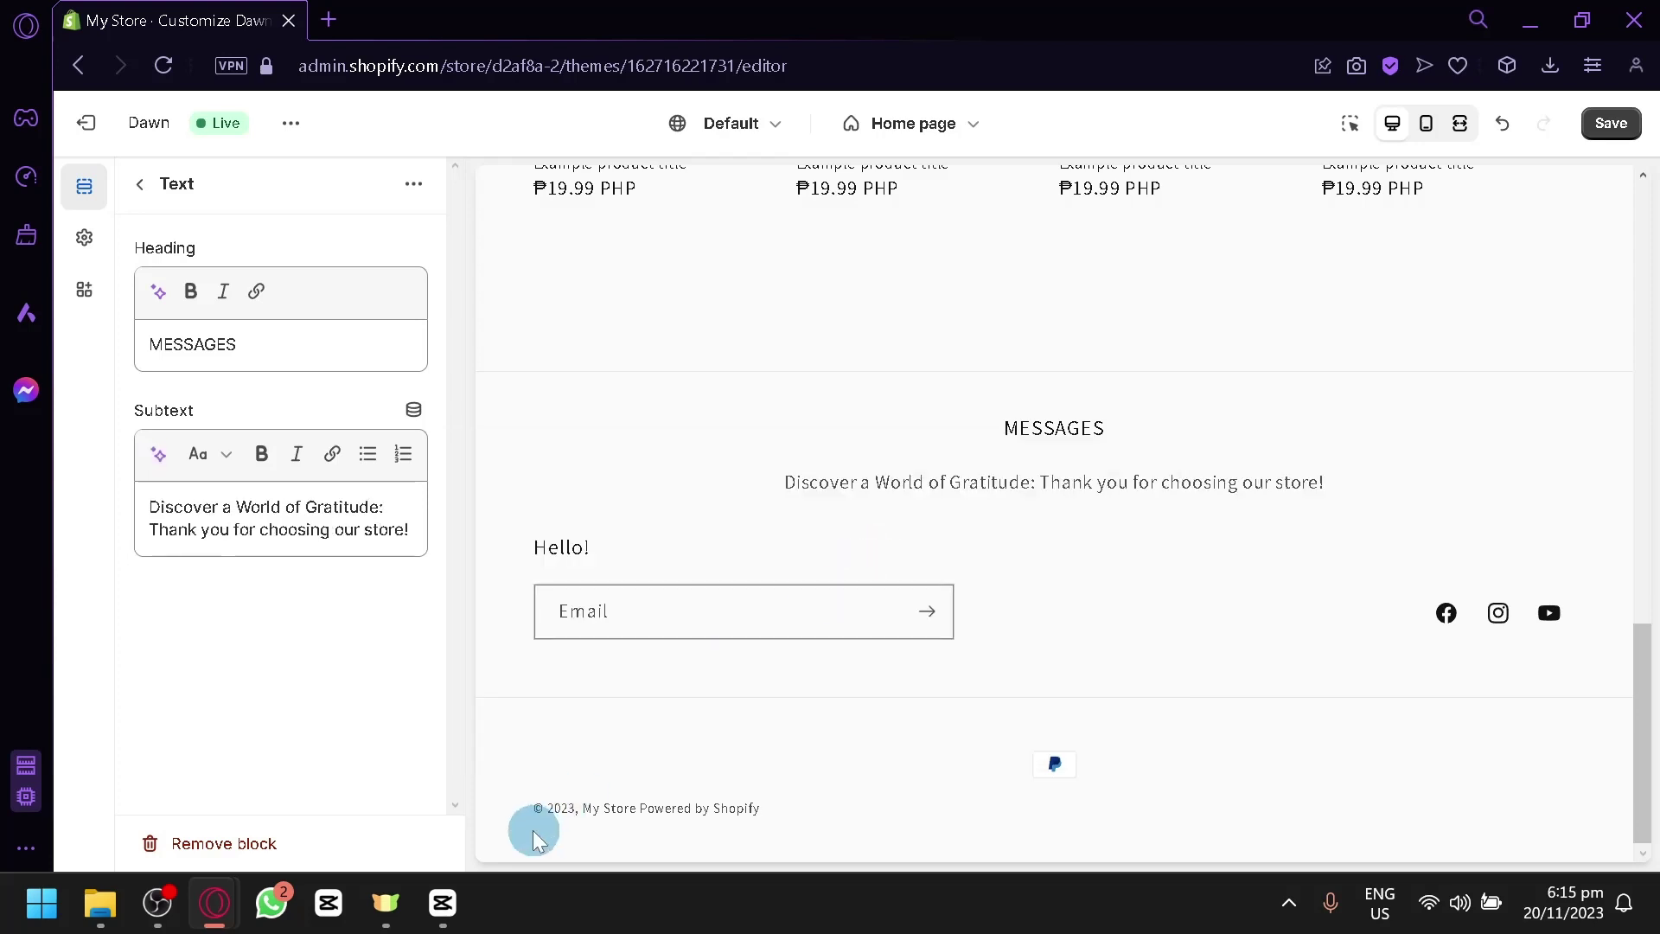
Step: Add a Brand information block to the footer, view its settings, then delete it
{"action": "left_click", "coordinate": [139, 183]}
{"action": "left_click", "coordinate": [253, 820]}
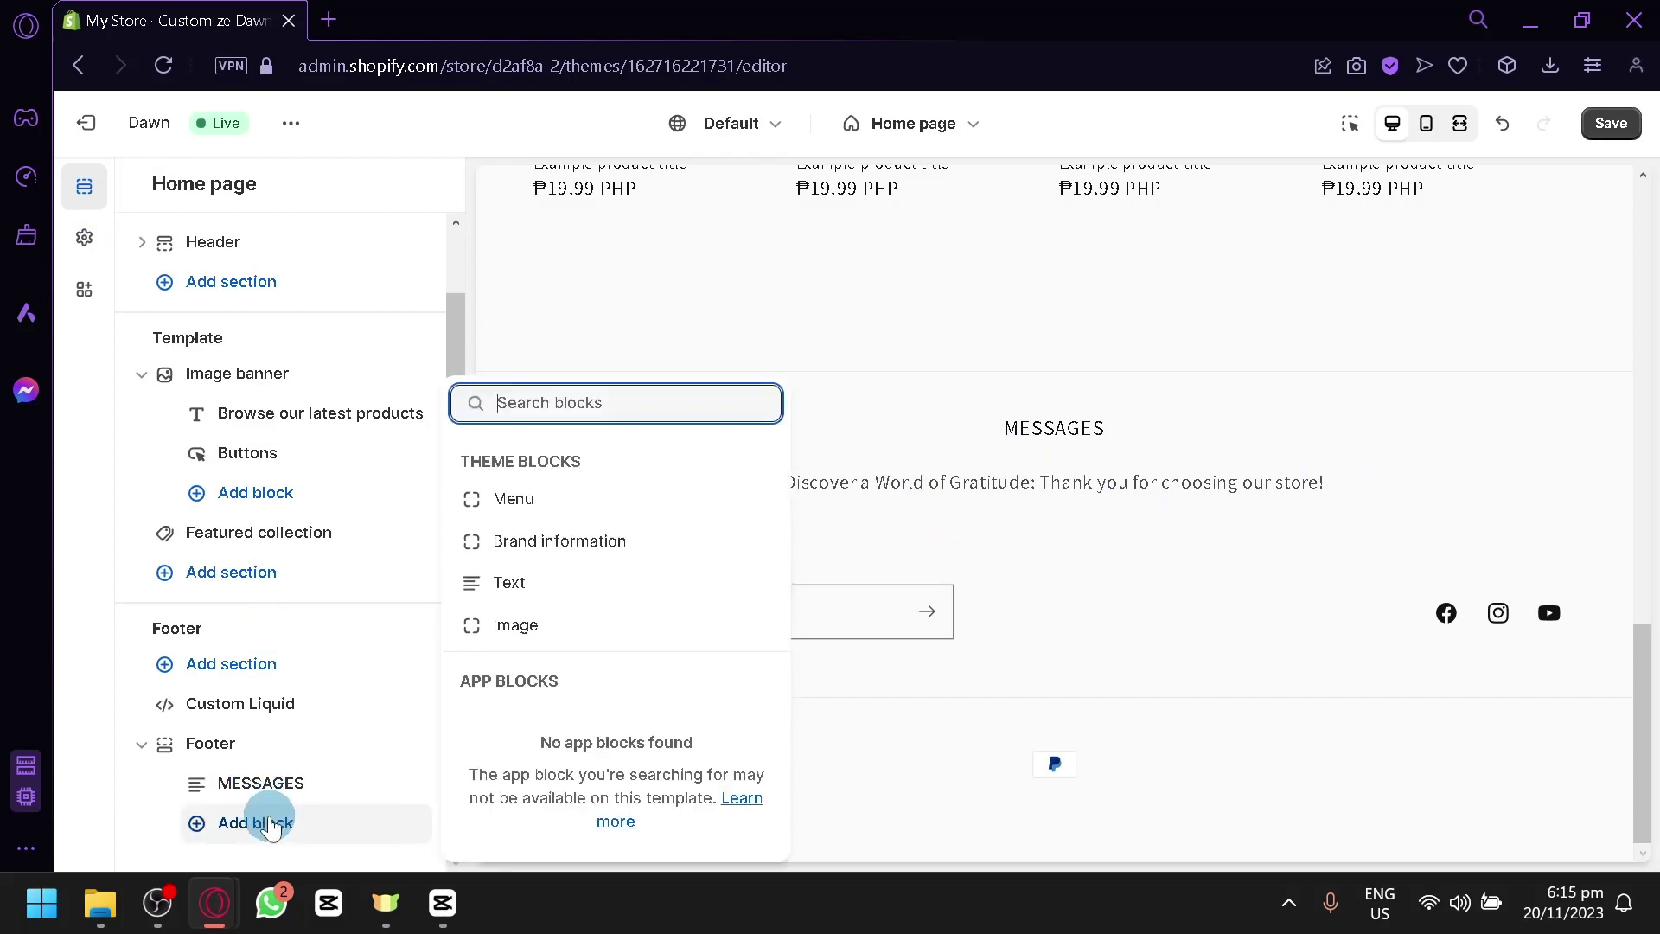
{"action": "left_click", "coordinate": [521, 540]}
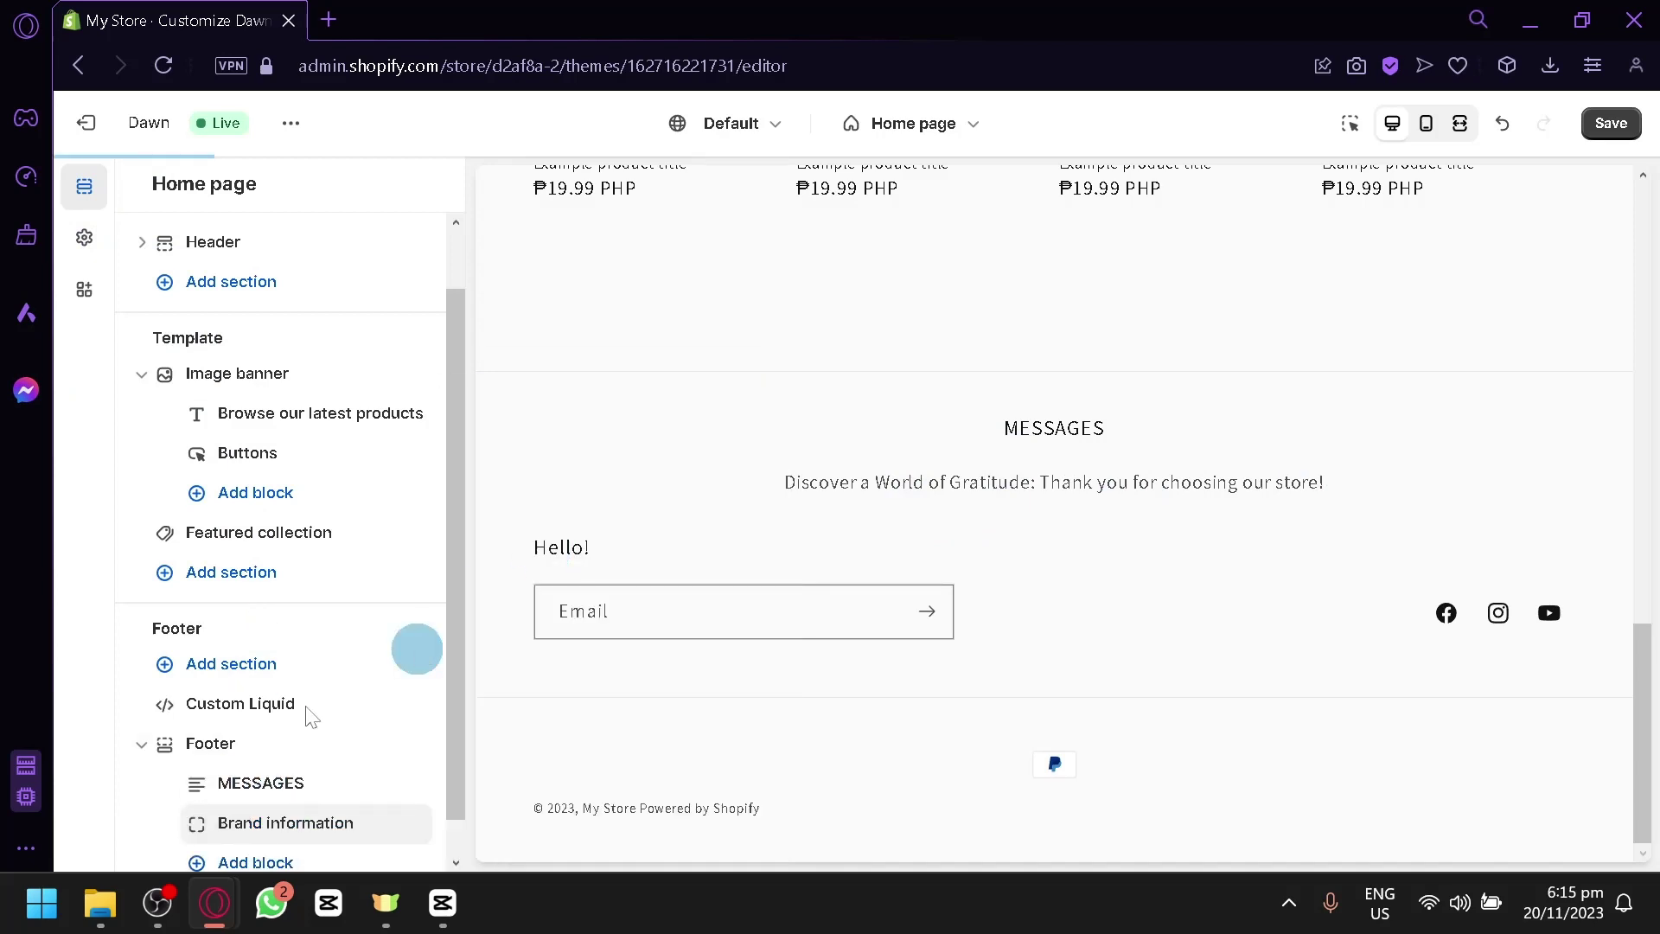
{"action": "left_click", "coordinate": [328, 783]}
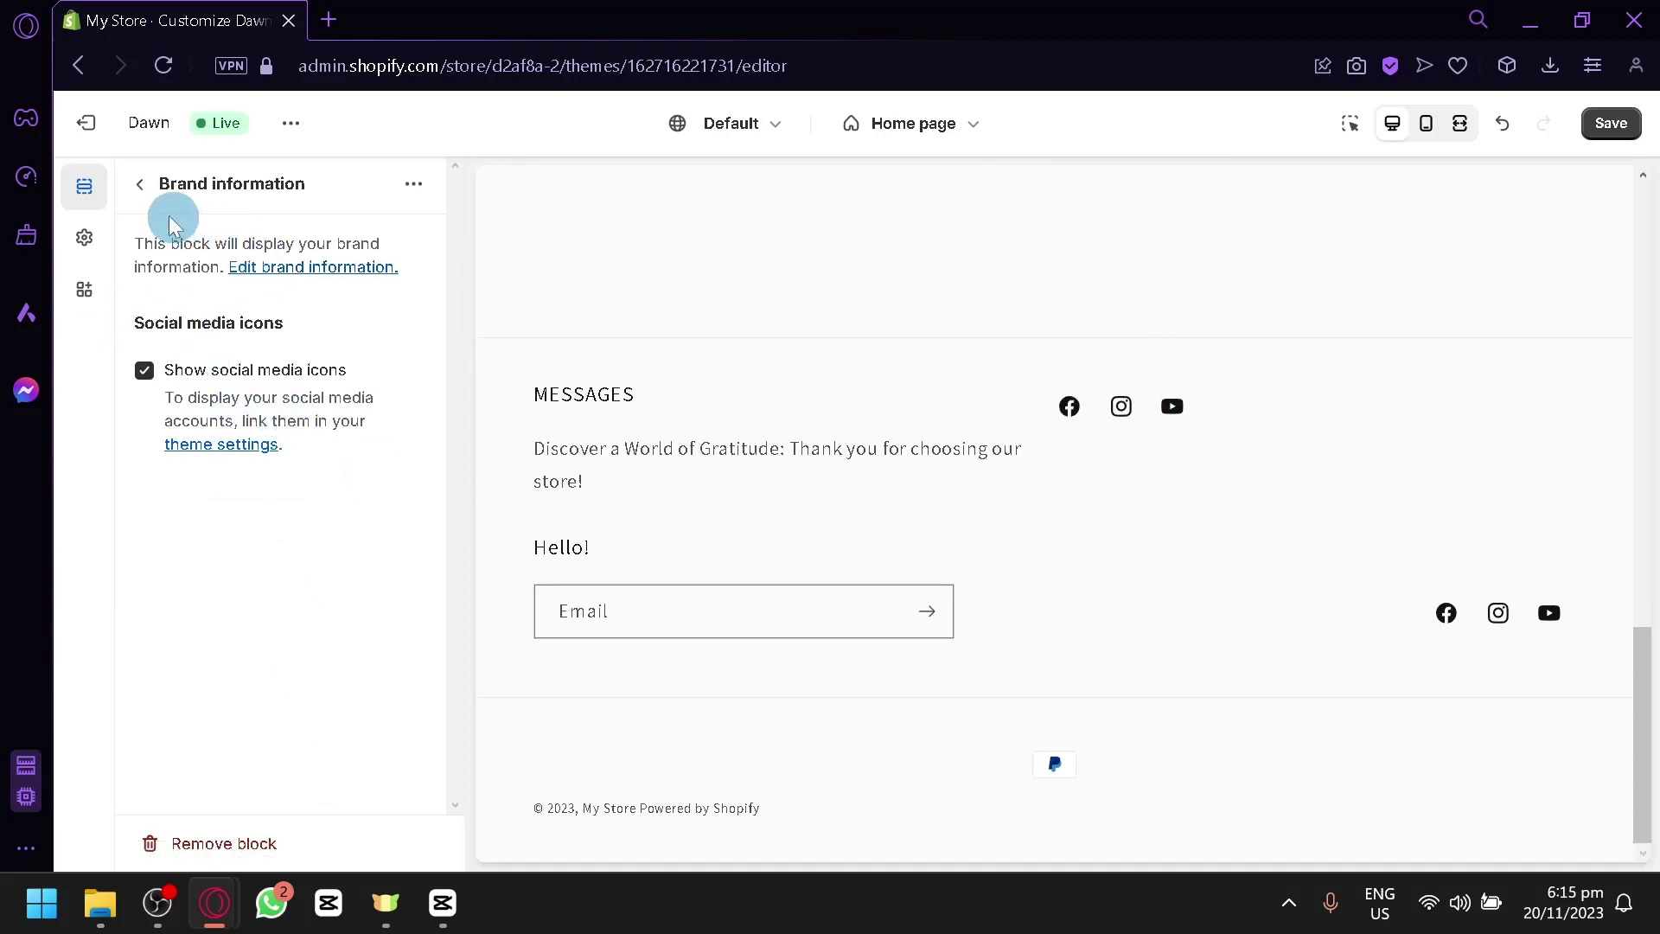
{"action": "left_click", "coordinate": [149, 197]}
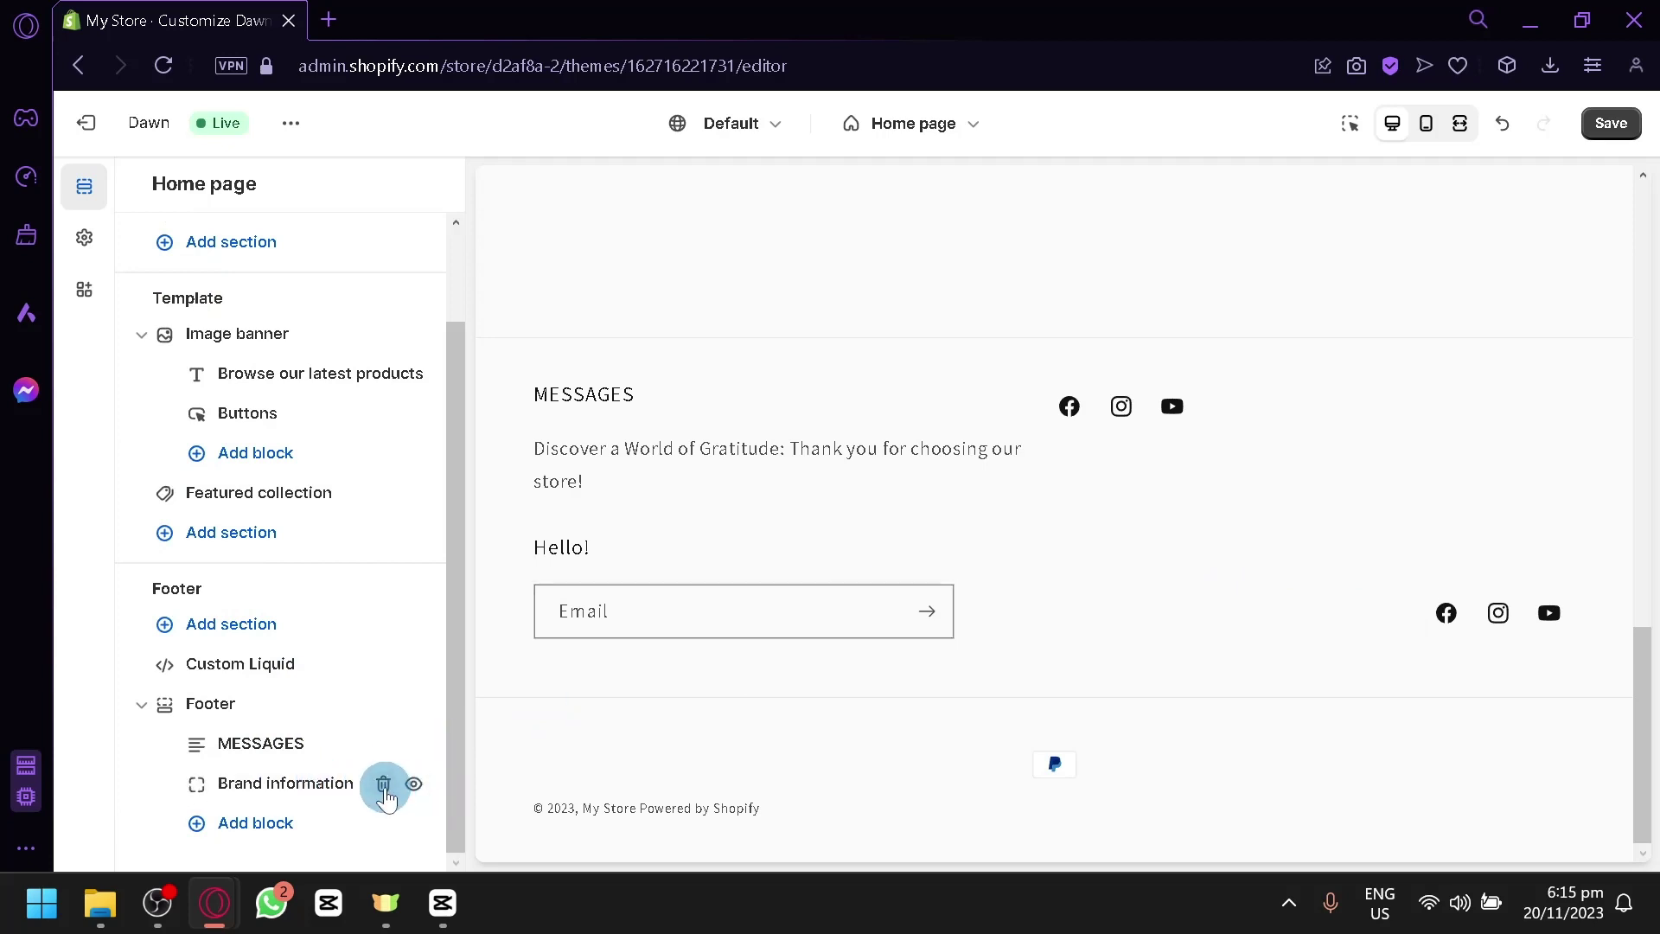
{"action": "left_click", "coordinate": [383, 783]}
Step: Add an Image block to the footer, then delete both the MESSAGES and Image blocks
{"action": "left_click", "coordinate": [253, 822]}
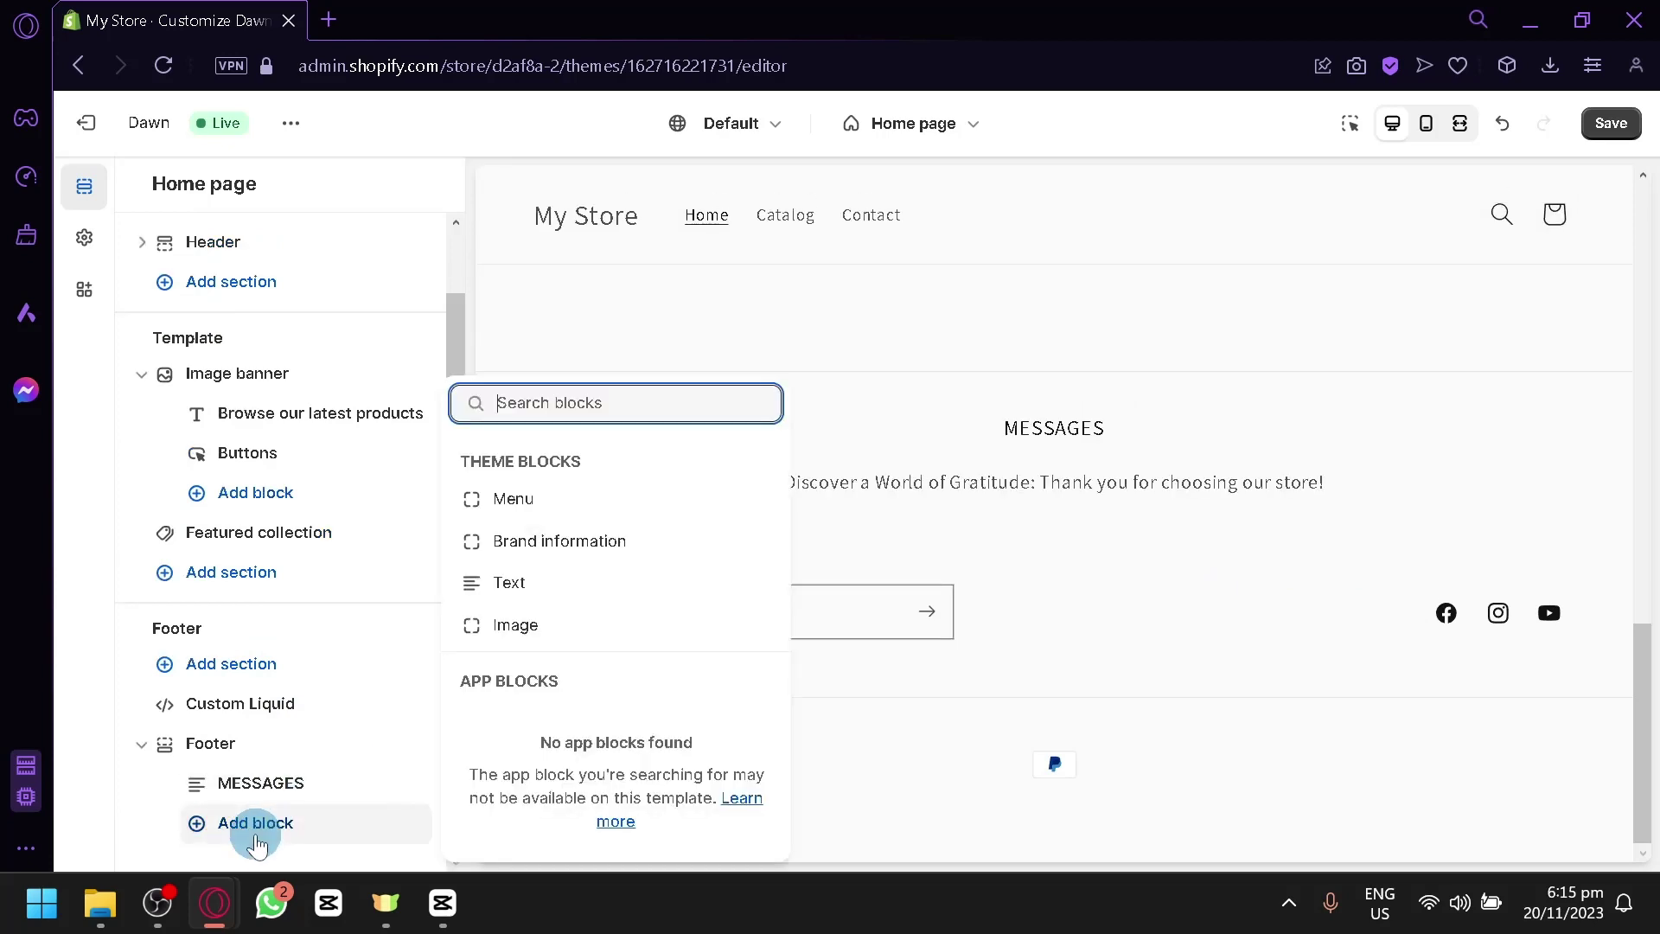
{"action": "left_click", "coordinate": [541, 635]}
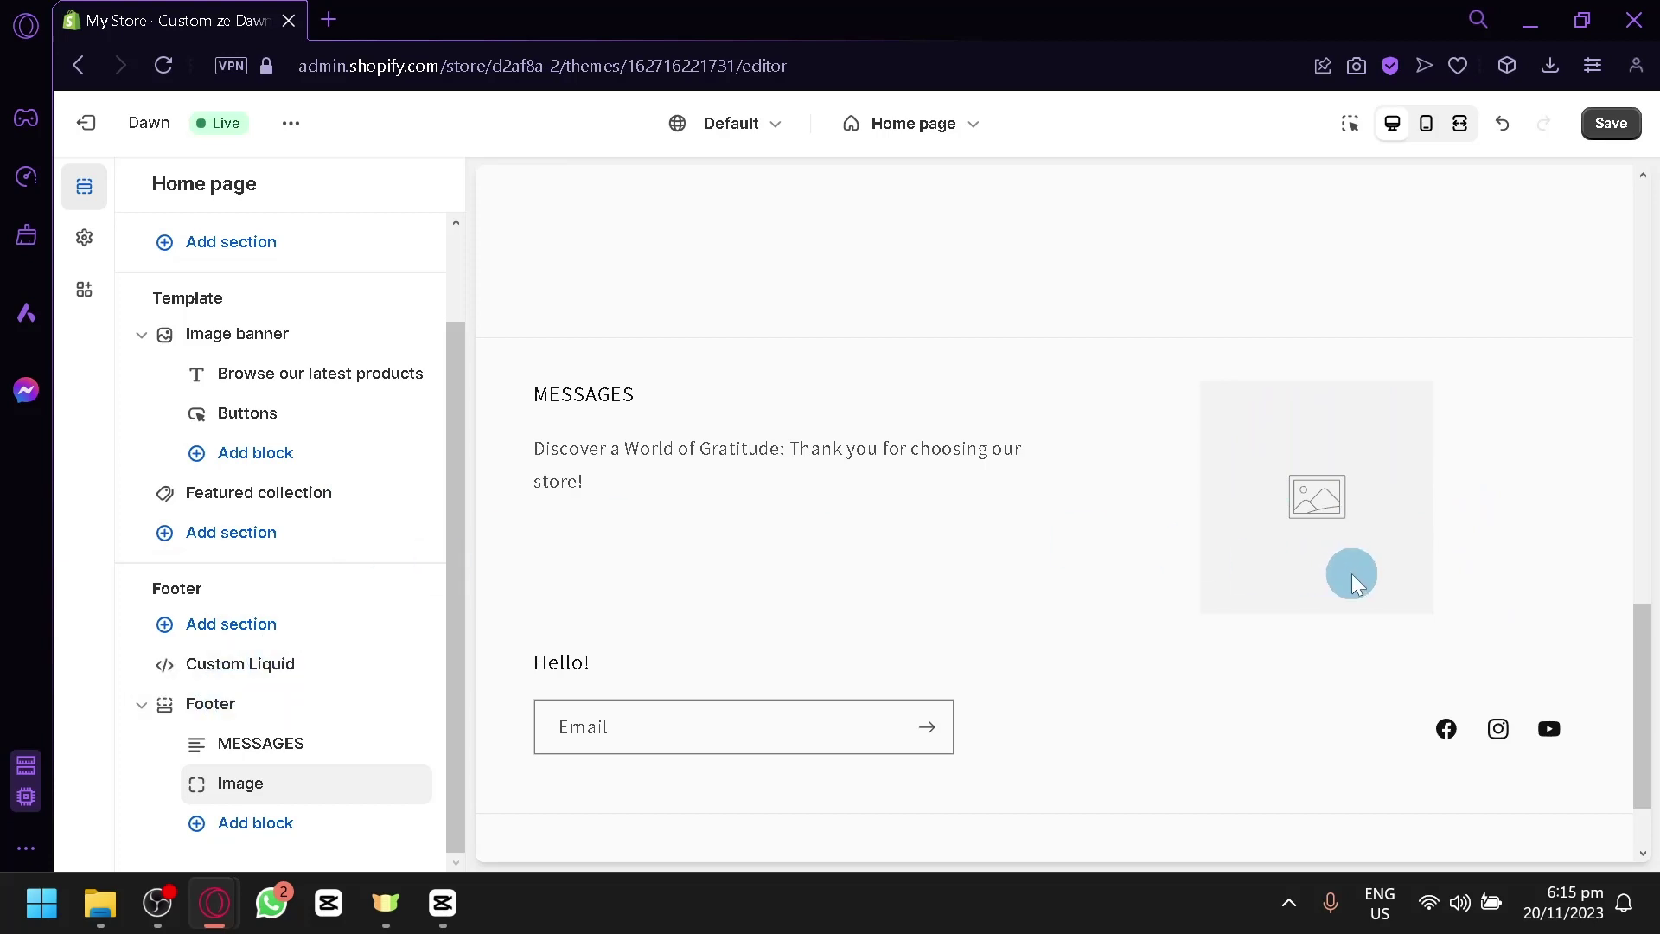
{"action": "scroll", "coordinate": [1349, 566], "scroll_direction": "up", "scroll_amount": 15}
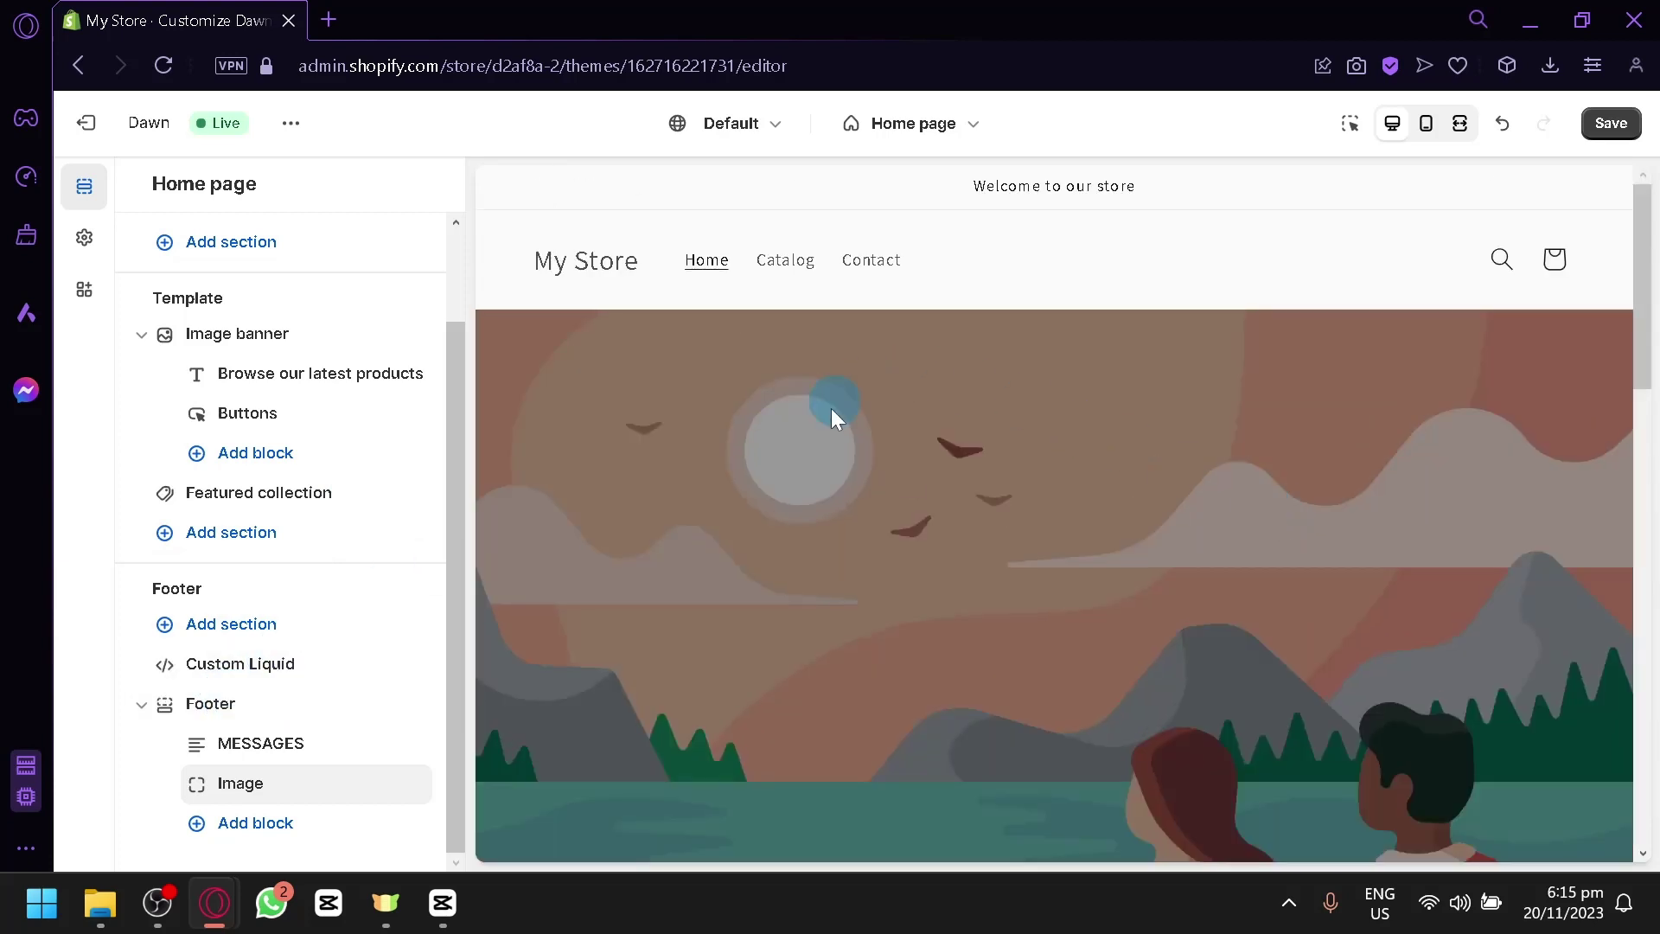
{"action": "scroll", "coordinate": [832, 408], "scroll_direction": "down", "scroll_amount": 15}
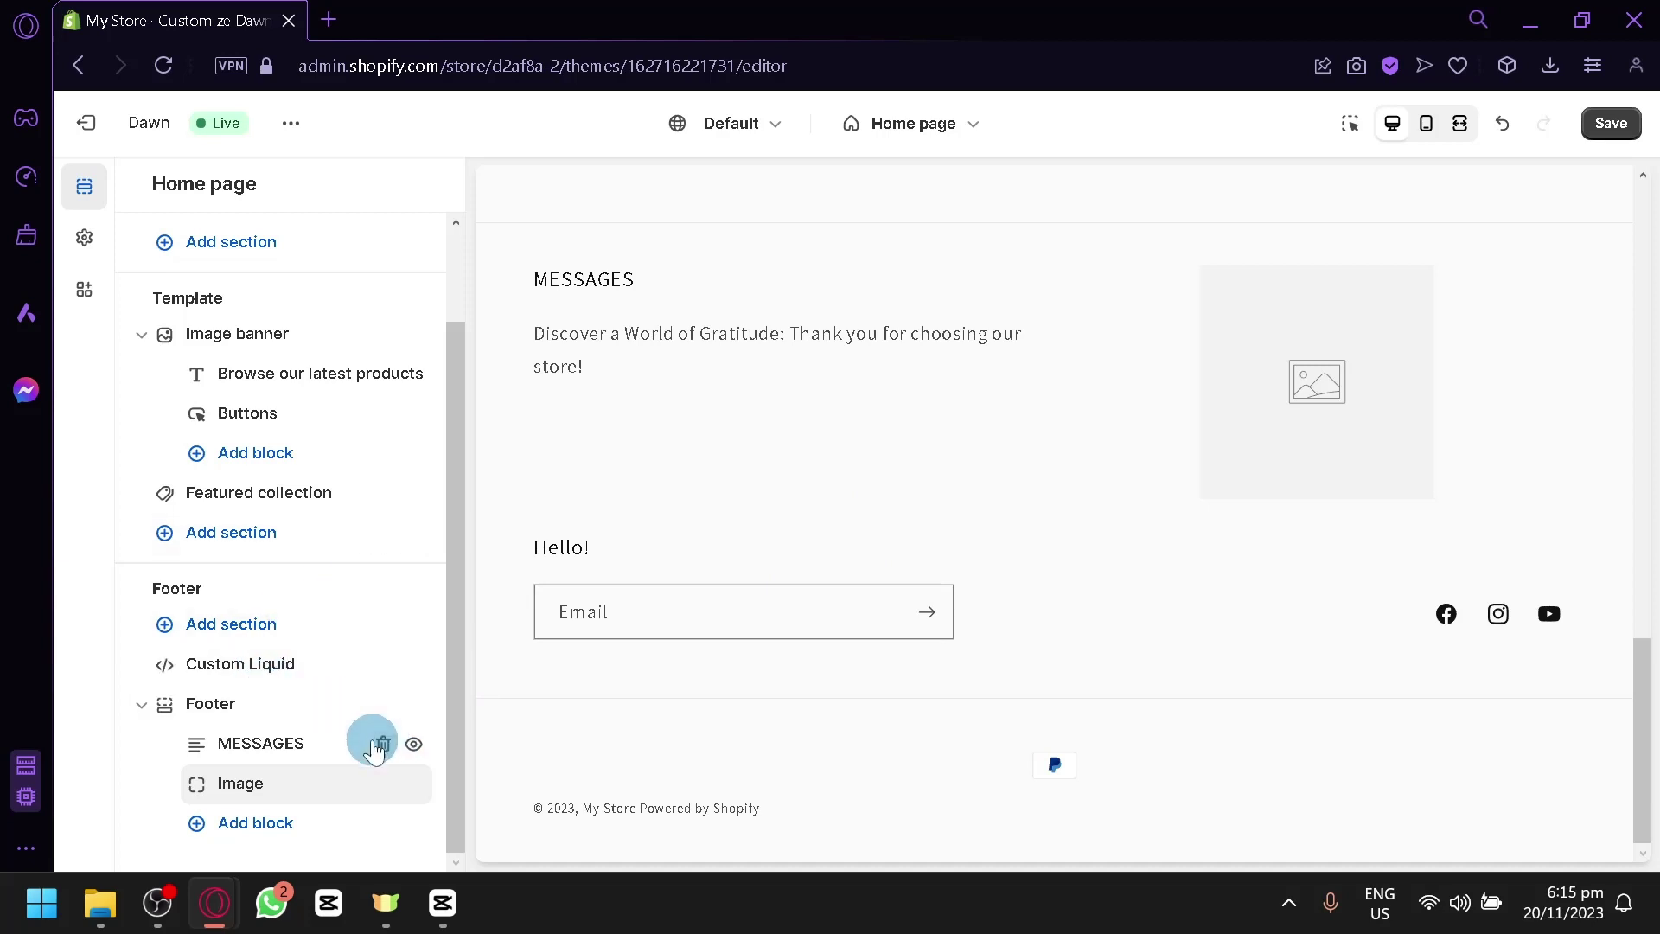
{"action": "left_click", "coordinate": [386, 745]}
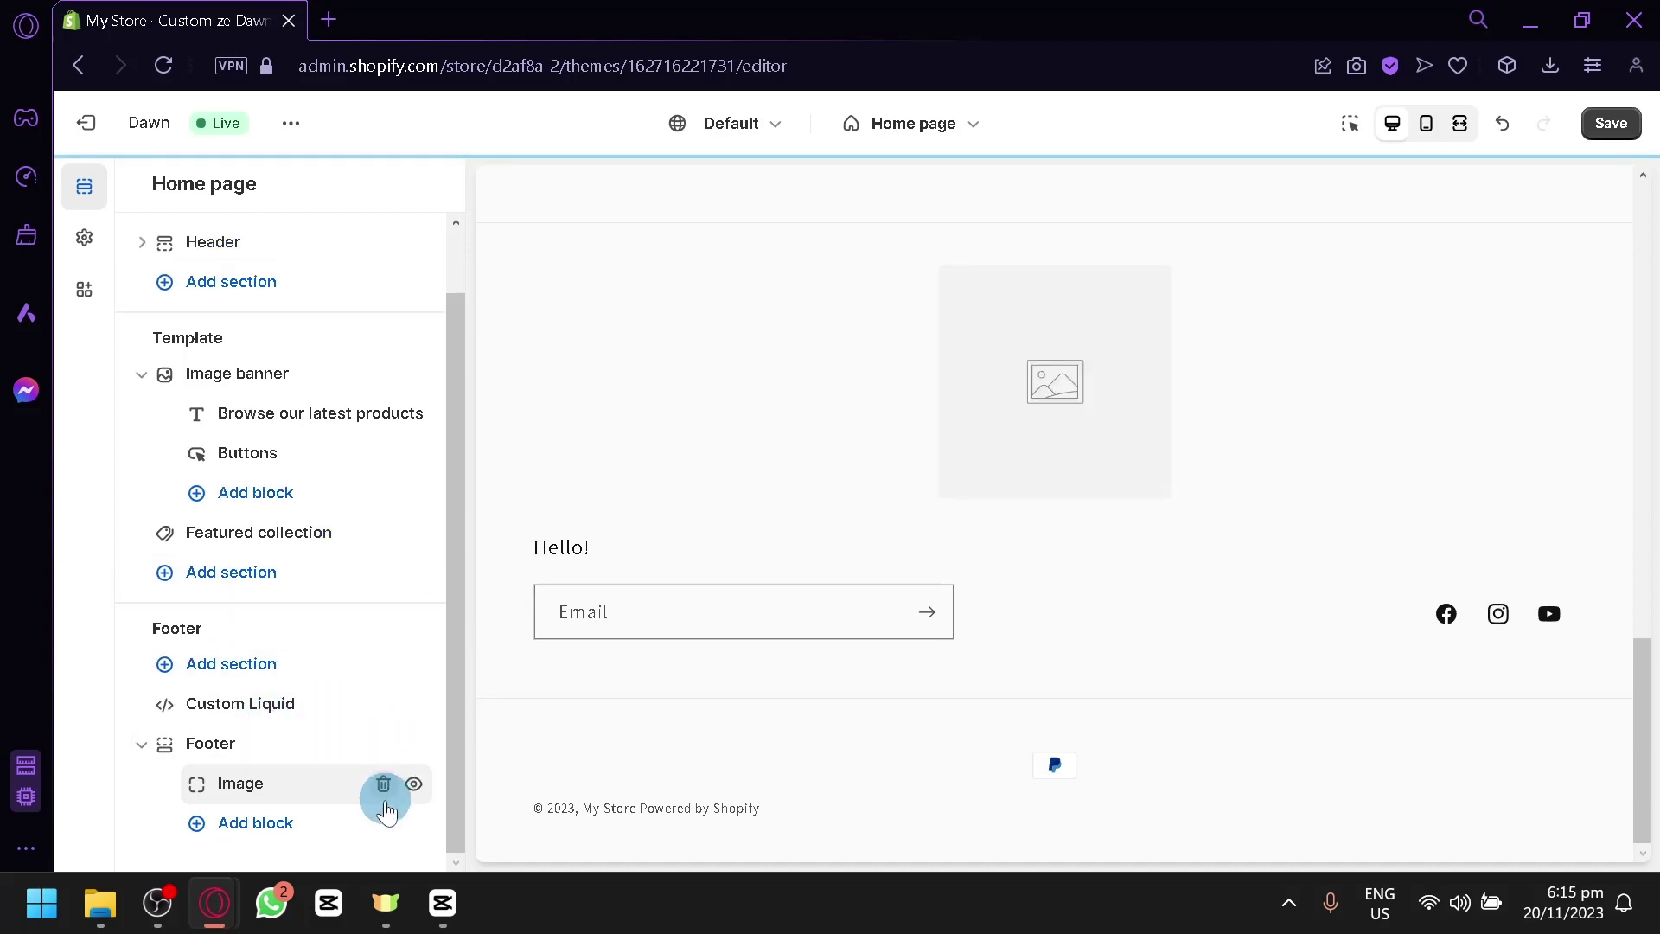
{"action": "left_click", "coordinate": [383, 785]}
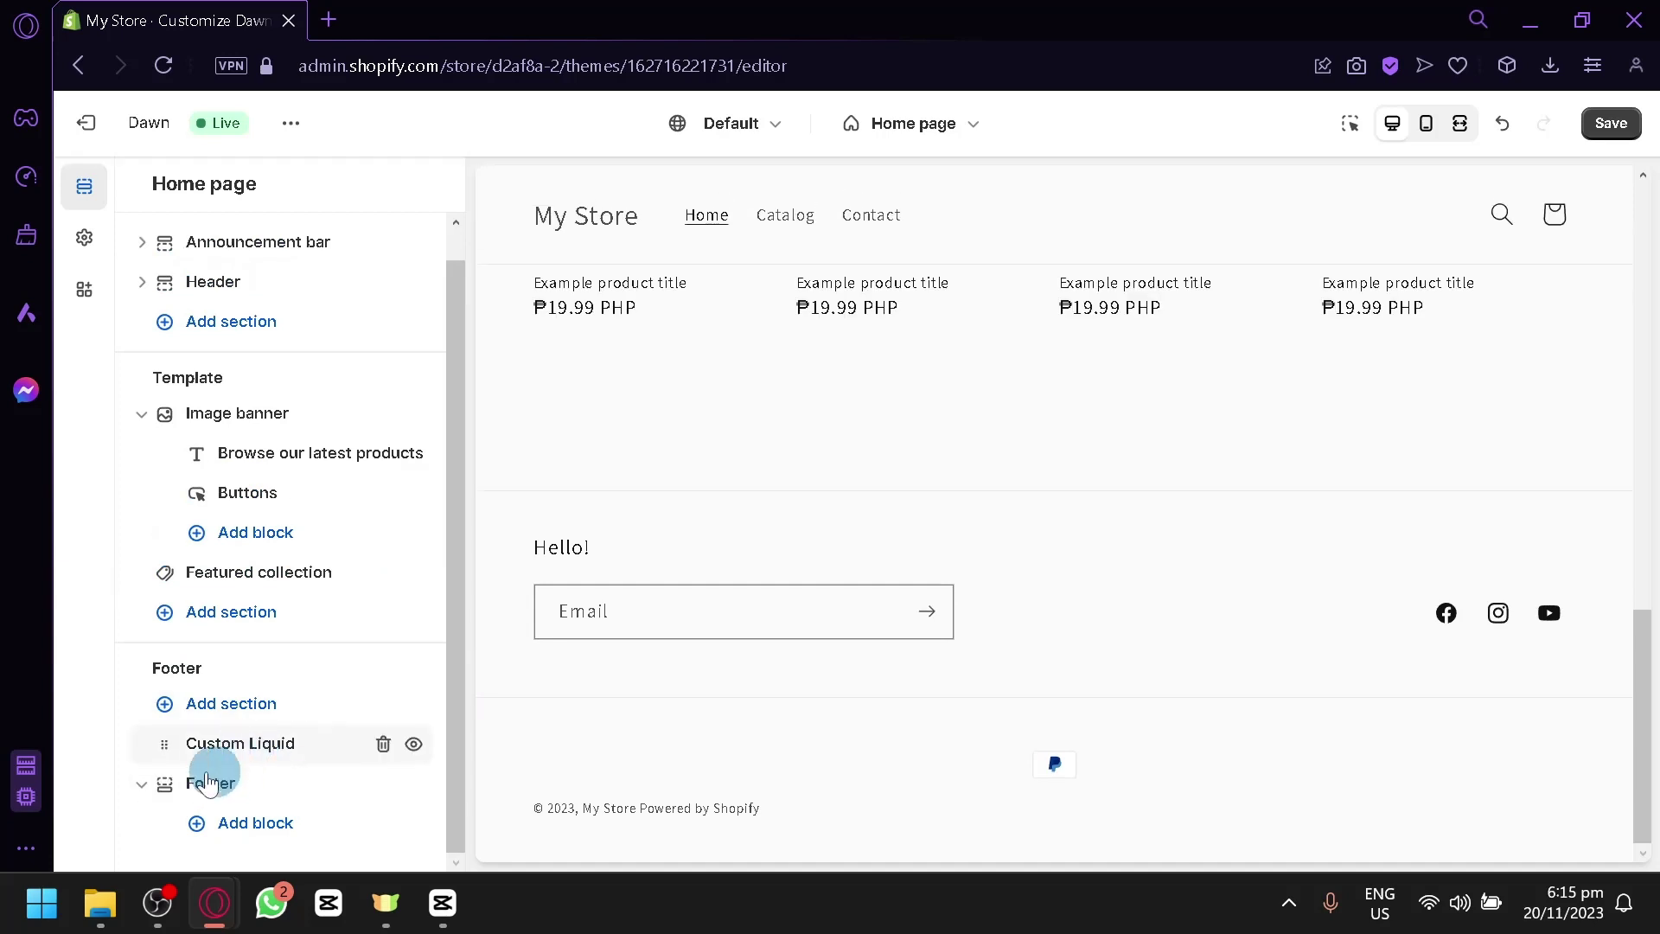
Step: Collapse Footer in the sections outline and bring the finished footer into view in the preview
{"action": "left_click", "coordinate": [141, 783]}
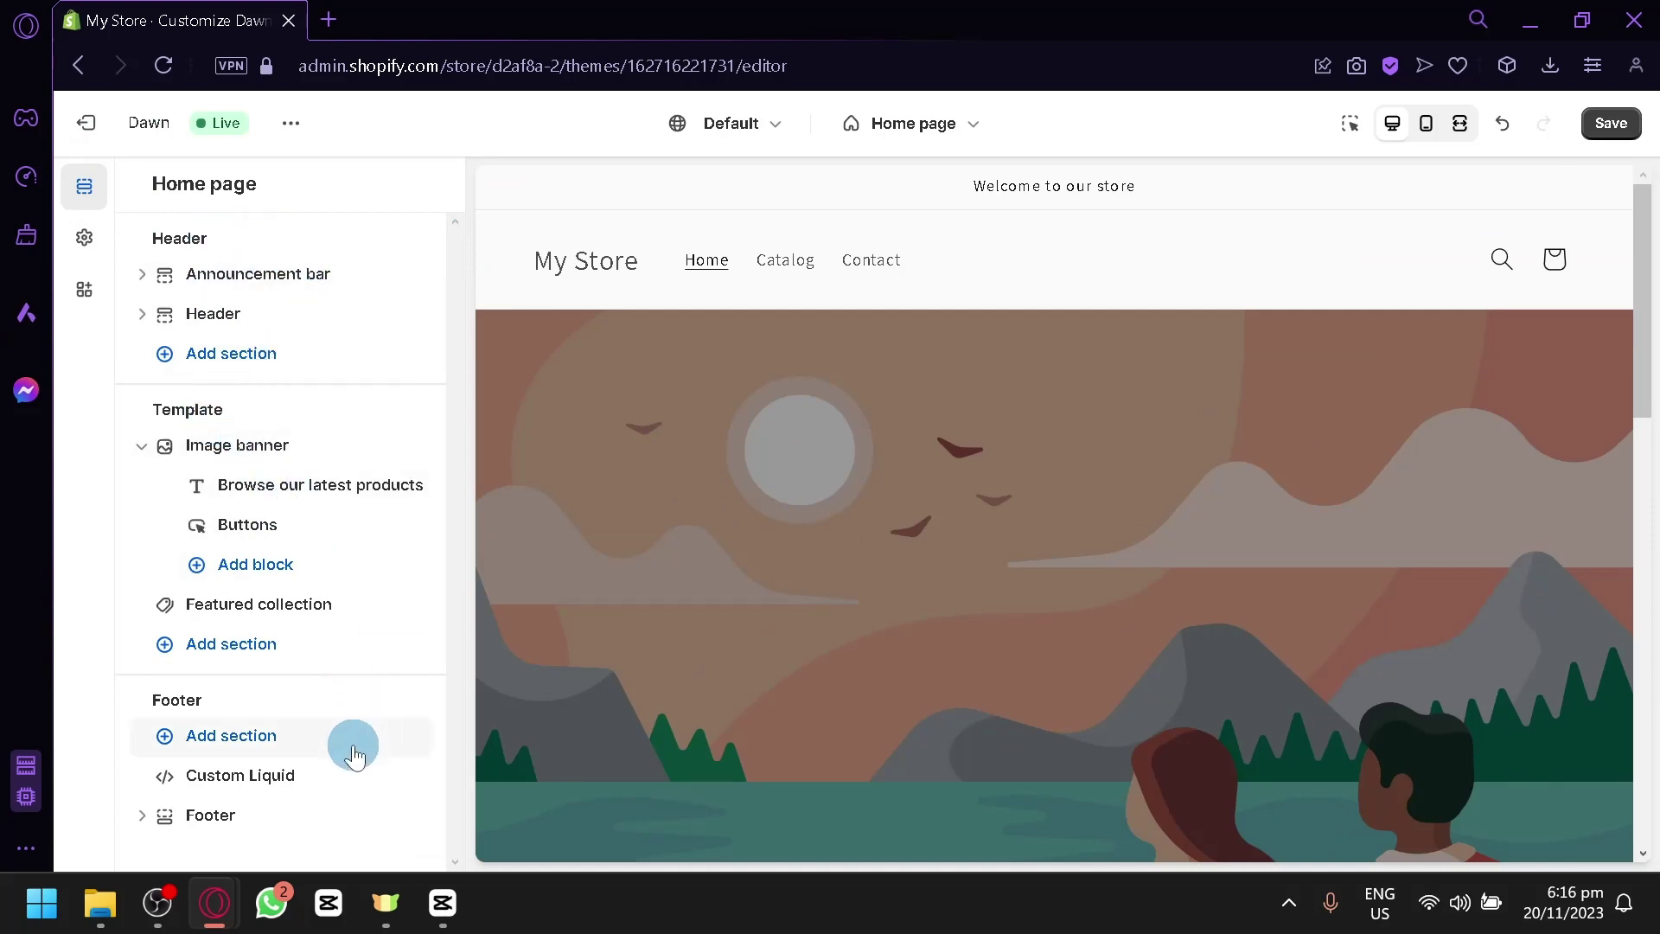
{"action": "scroll", "coordinate": [567, 585], "scroll_direction": "down", "scroll_amount": 10}
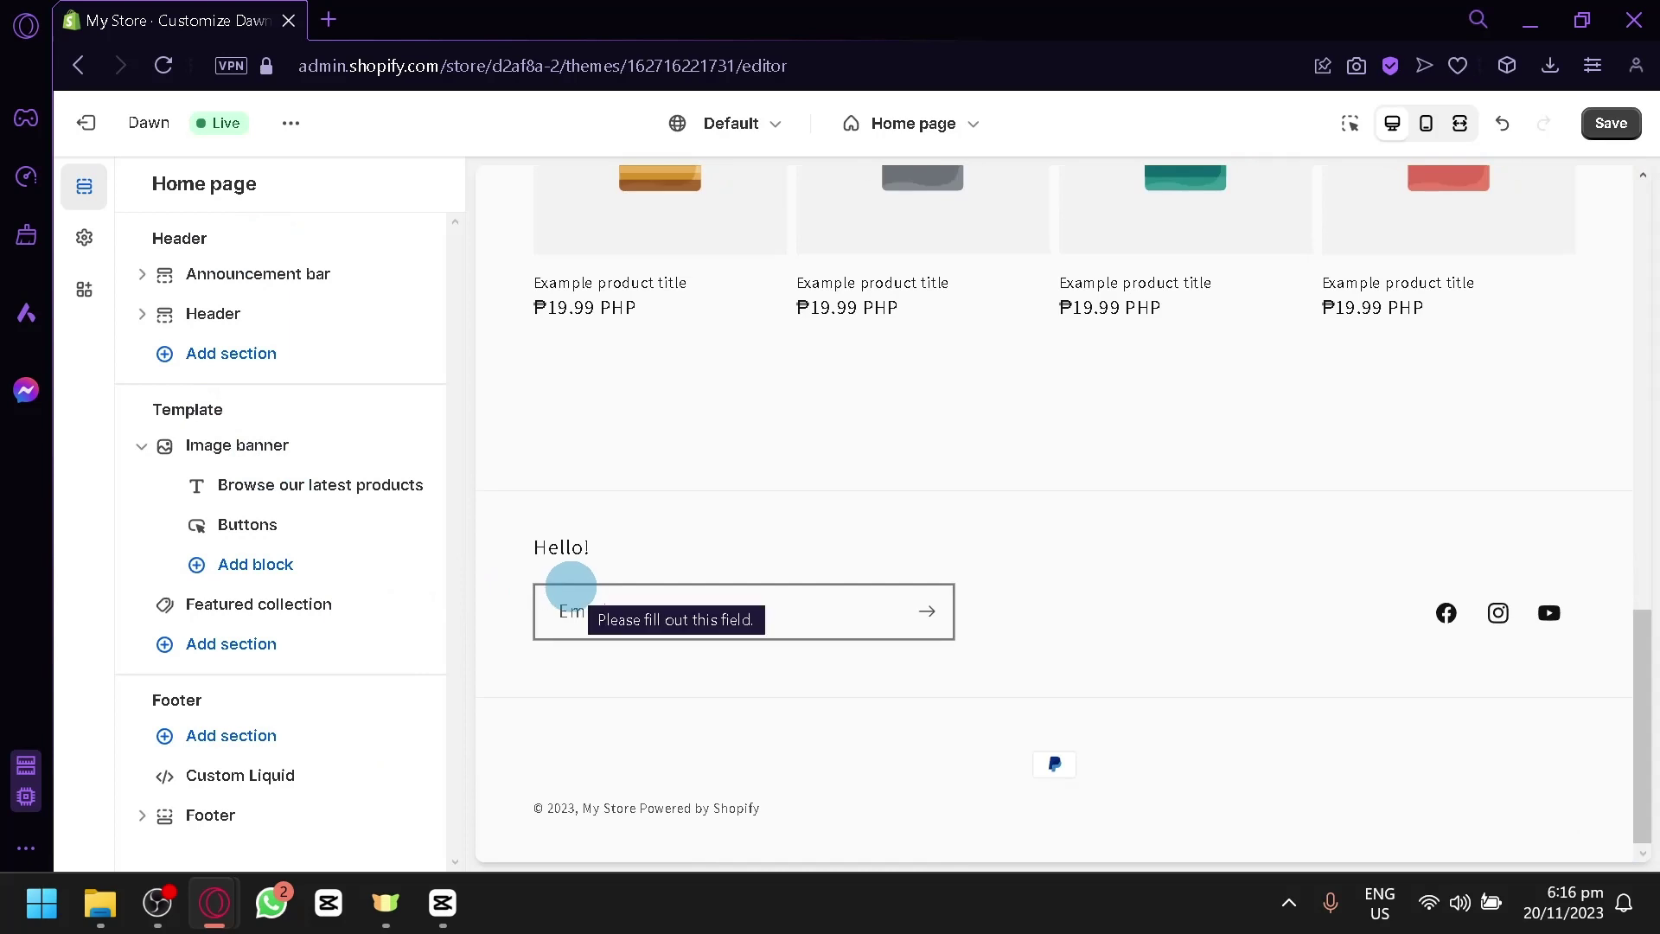